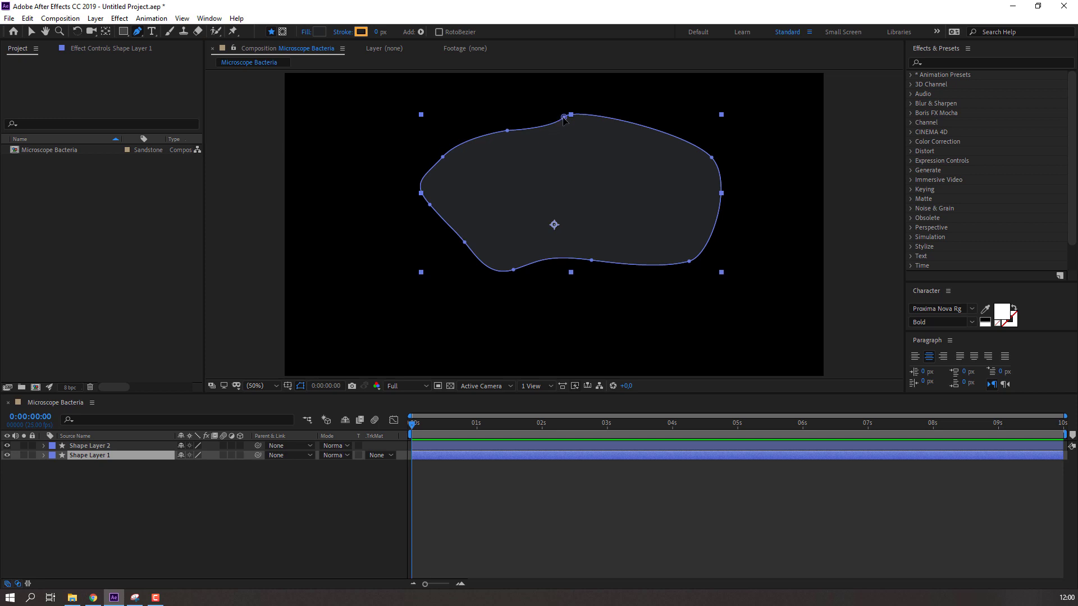
Reshape the blob's upper edge by lowering its middle vertex and raising the vertex to the left of it.
{"action": "left_click_drag", "start_coordinate": [565, 118], "coordinate": [590, 136]}
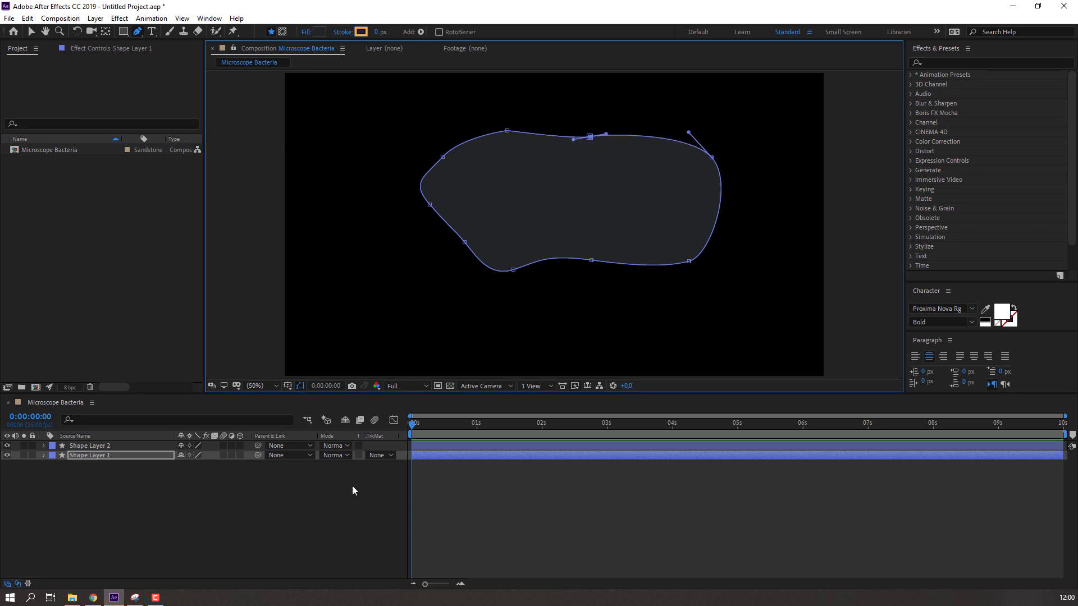
{"action": "left_click", "coordinate": [352, 486]}
{"action": "key", "text": "v"}
{"action": "left_click", "coordinate": [516, 207]}
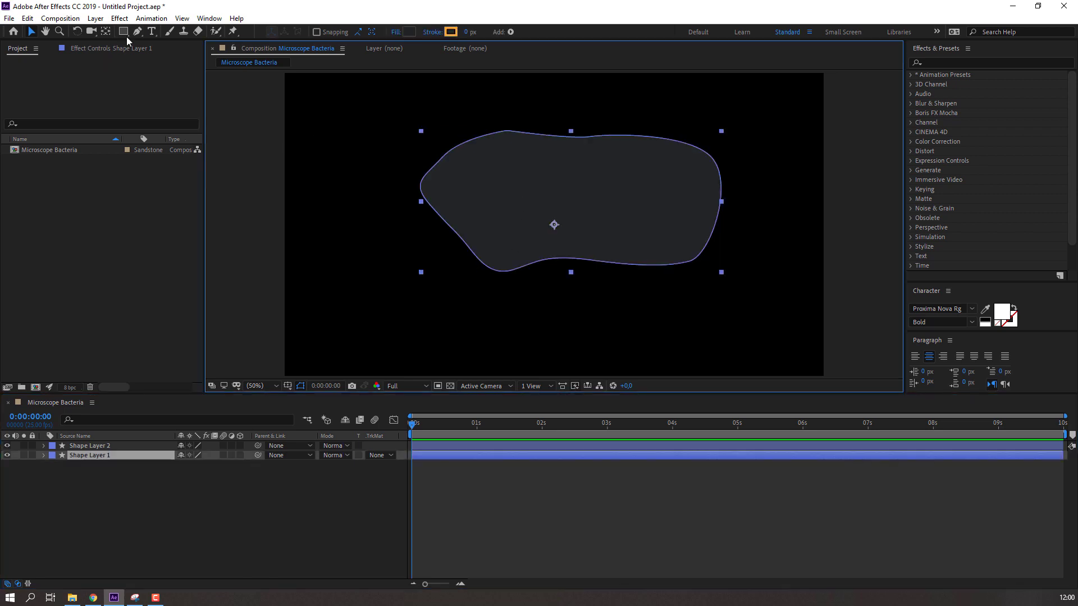
{"action": "key", "text": "g"}
{"action": "mouse_move", "coordinate": [506, 135]}
{"action": "left_mouse_down"}
{"action": "mouse_move", "coordinate": [461, 144]}
{"action": "mouse_move", "coordinate": [506, 124]}
{"action": "left_mouse_up"}
{"action": "left_click", "coordinate": [281, 477]}
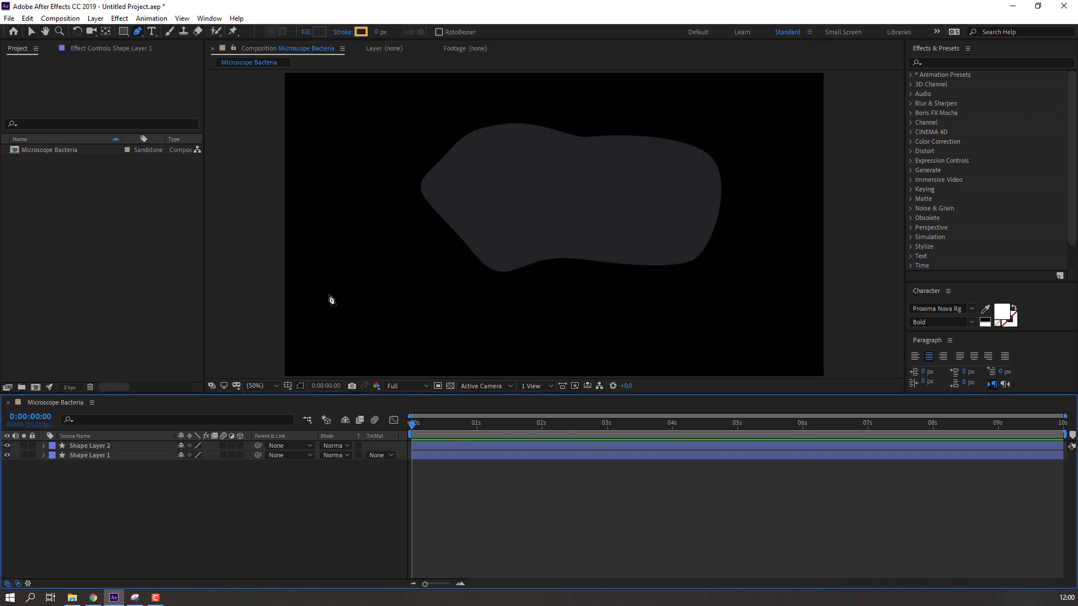
Centre the anchor point on the blob and move the blob down towards the middle of the composition.
{"action": "key", "text": "comma"}
{"action": "key", "text": "v"}
{"action": "left_click", "coordinate": [527, 227]}
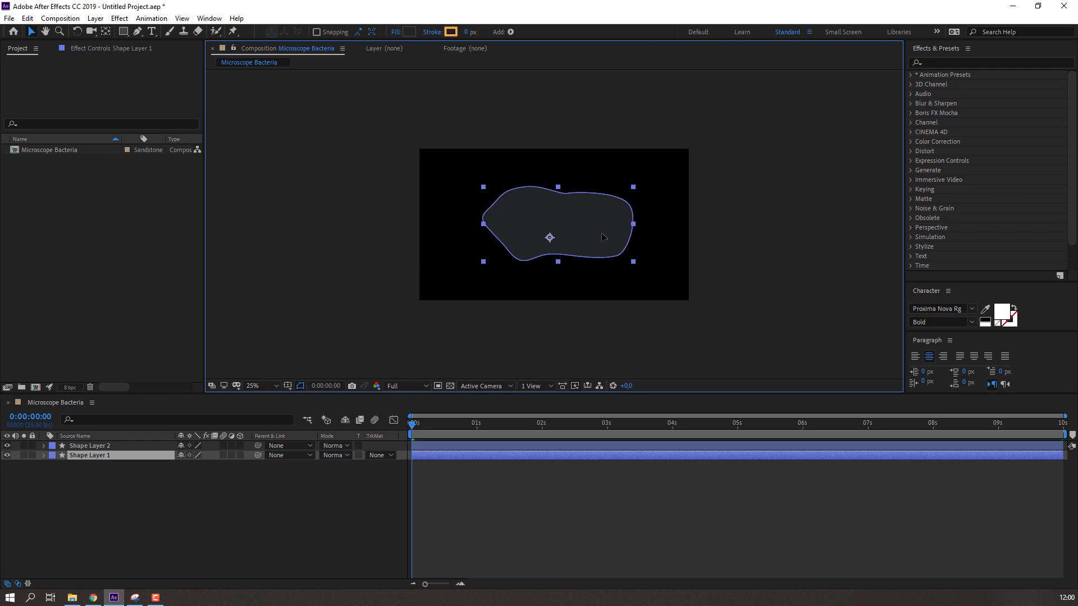
{"action": "key", "text": "period"}
{"action": "key", "text": "period"}
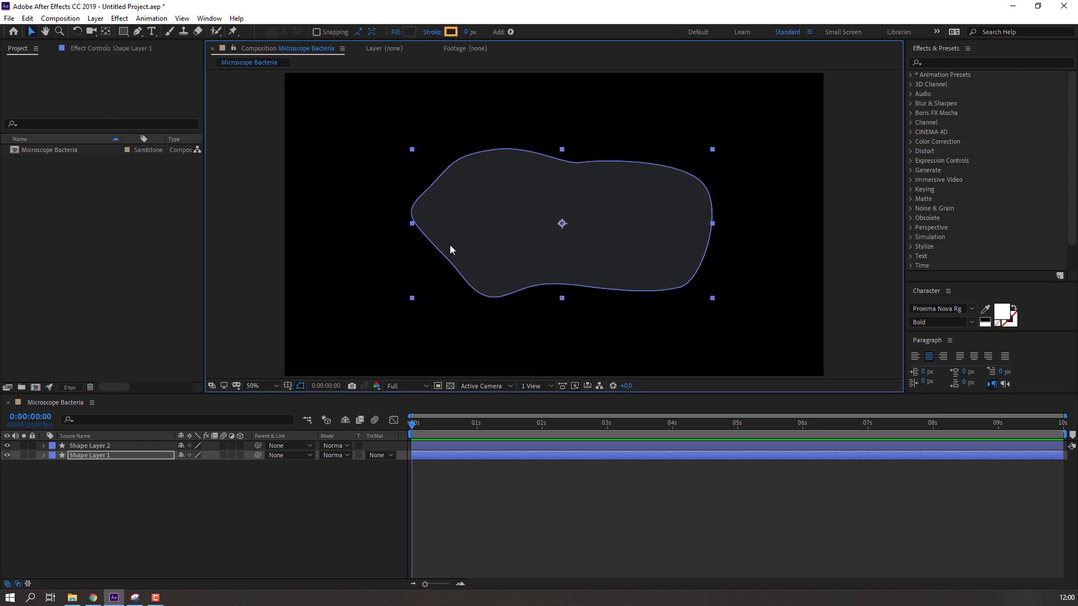
Set the blob's fill colour to purple 6631BC.
{"action": "left_click", "coordinate": [411, 33]}
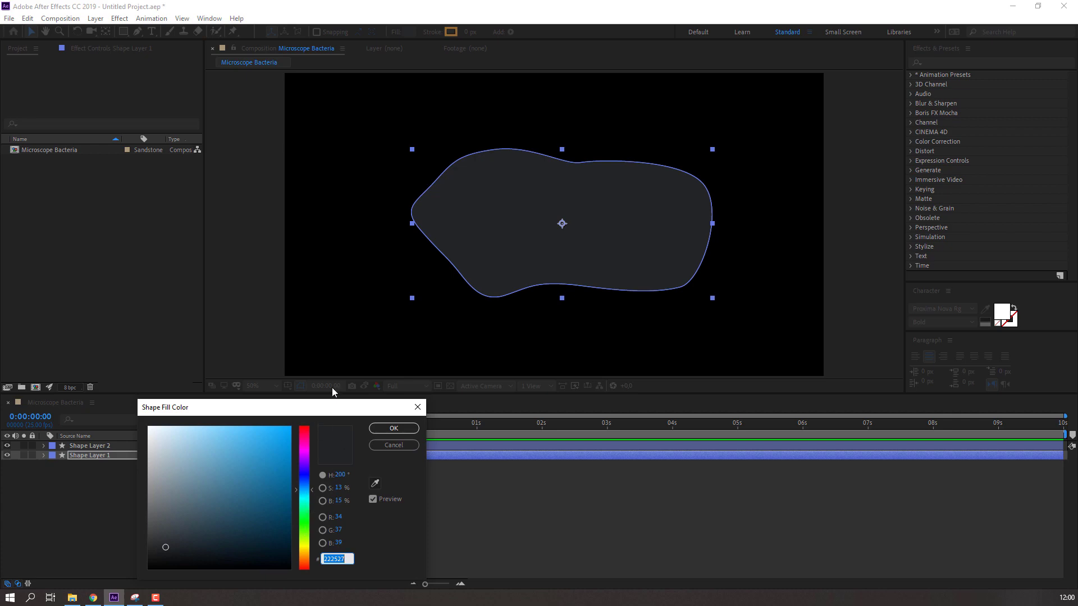
{"action": "left_click_drag", "start_coordinate": [333, 407], "coordinate": [354, 348]}
{"action": "left_click", "coordinate": [396, 424]}
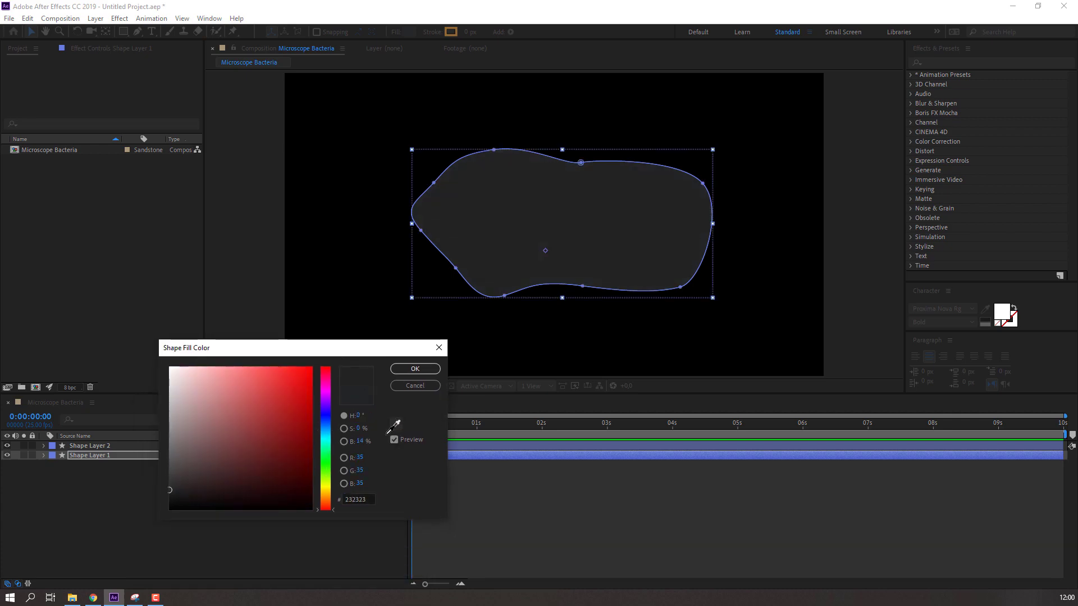
{"action": "left_click", "coordinate": [307, 459]}
{"action": "mouse_move", "coordinate": [324, 466]}
{"action": "left_mouse_down"}
{"action": "mouse_move", "coordinate": [329, 407]}
{"action": "mouse_move", "coordinate": [274, 405]}
{"action": "left_mouse_up"}
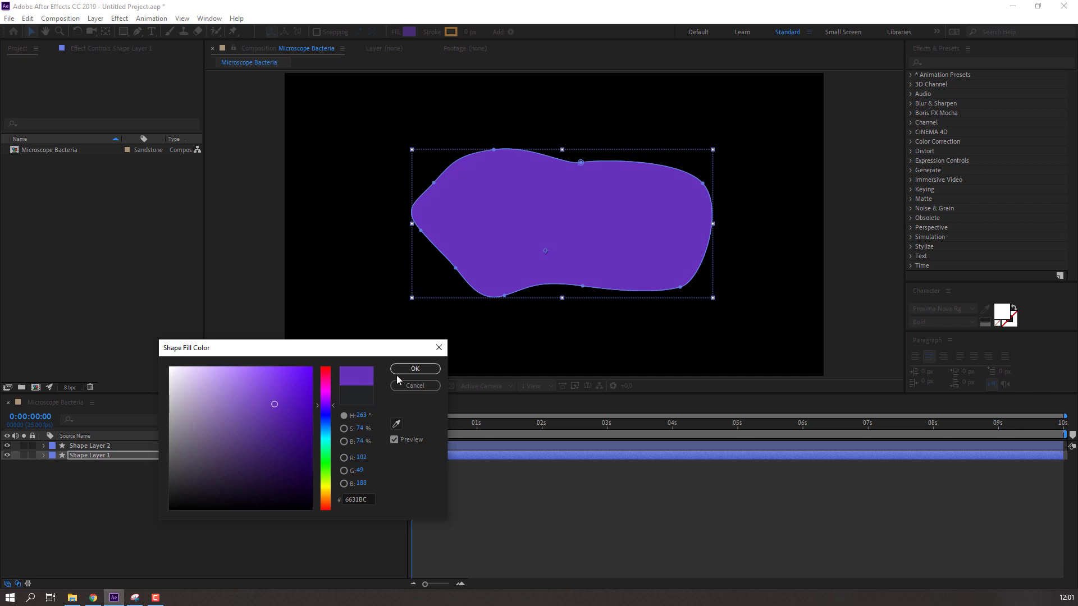
{"action": "left_click", "coordinate": [413, 371]}
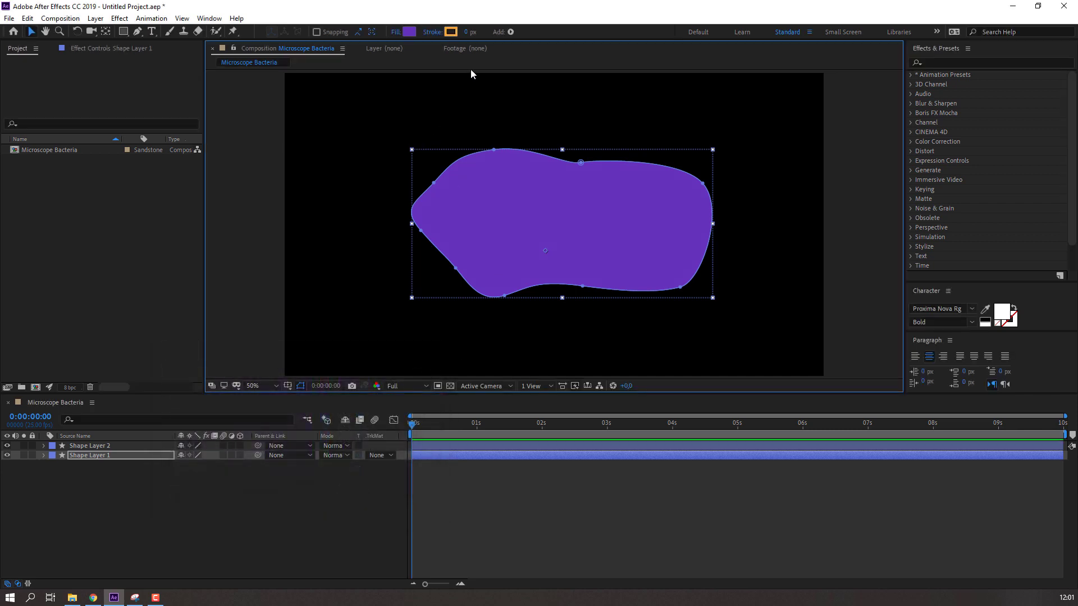
Give the blob a 30 px stroke in dark purple 371471.
{"action": "left_click", "coordinate": [452, 32]}
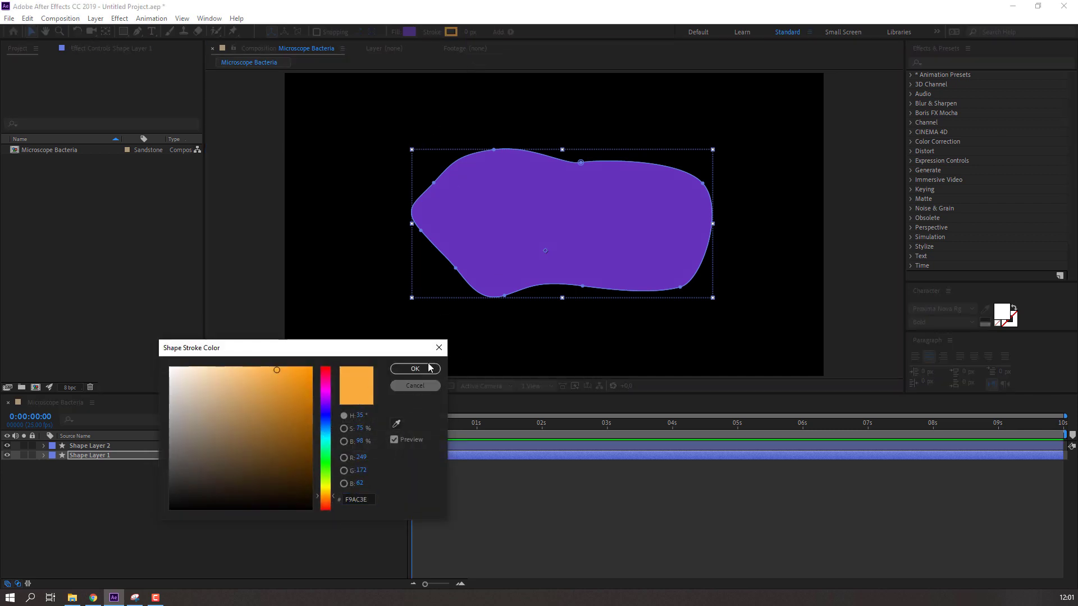
{"action": "left_click", "coordinate": [415, 386]}
{"action": "left_click_drag", "start_coordinate": [466, 33], "coordinate": [486, 32]}
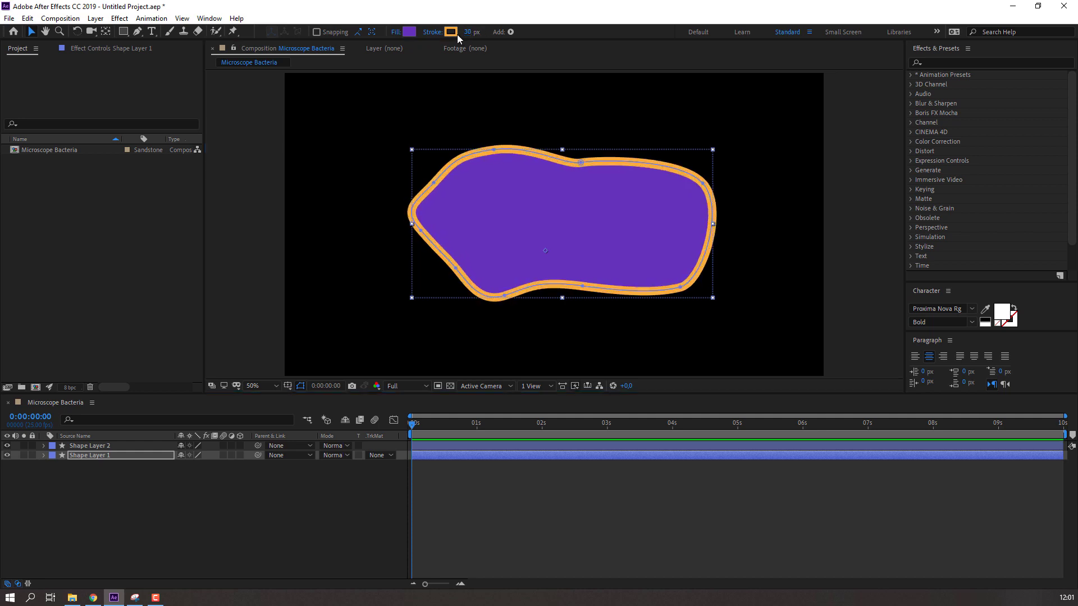
{"action": "left_click", "coordinate": [454, 32]}
{"action": "left_click", "coordinate": [397, 423]}
{"action": "left_click", "coordinate": [561, 224]}
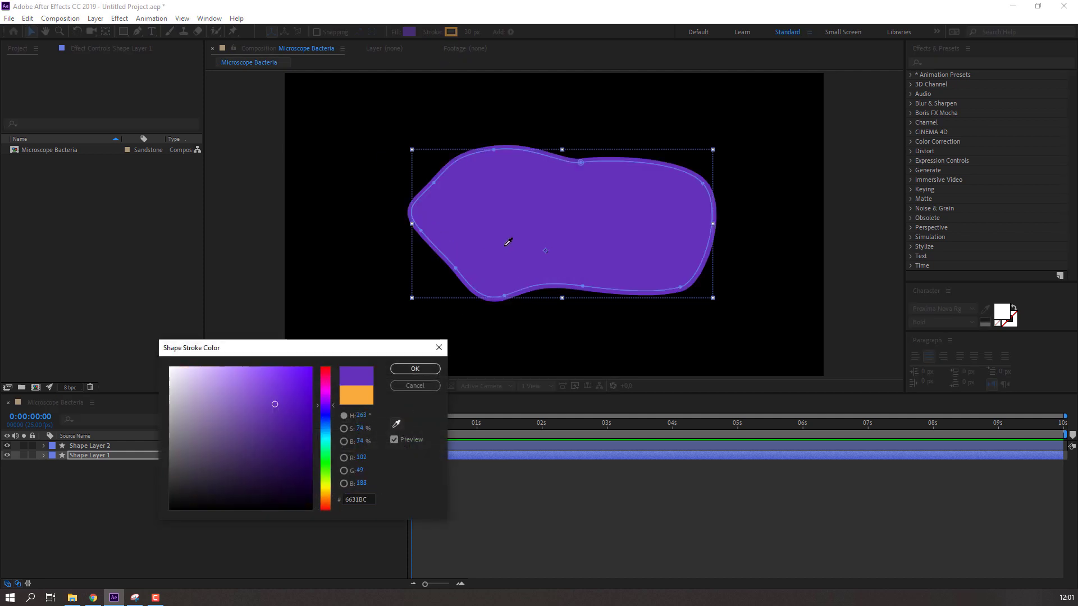
{"action": "mouse_move", "coordinate": [274, 404]}
{"action": "left_mouse_down"}
{"action": "mouse_move", "coordinate": [276, 429]}
{"action": "mouse_move", "coordinate": [256, 435]}
{"action": "mouse_move", "coordinate": [287, 447]}
{"action": "left_mouse_up"}
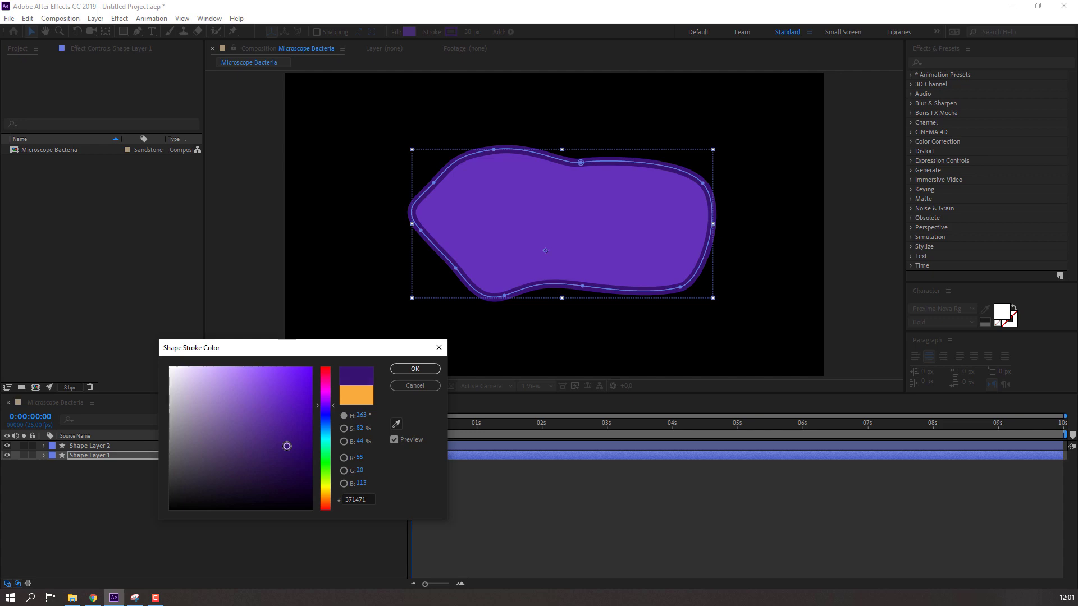
{"action": "left_click", "coordinate": [415, 369]}
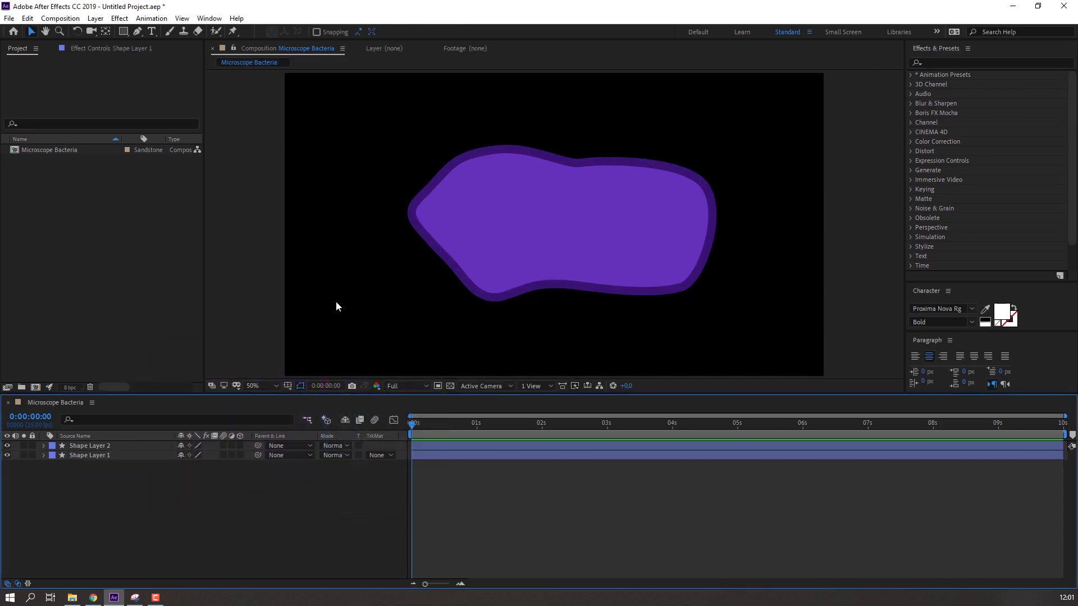
Reshape the blob's outline with the Pen tool, extending the lower-right corner, denting the upper edge and forming a notch at the lower left.
{"action": "left_click", "coordinate": [554, 238]}
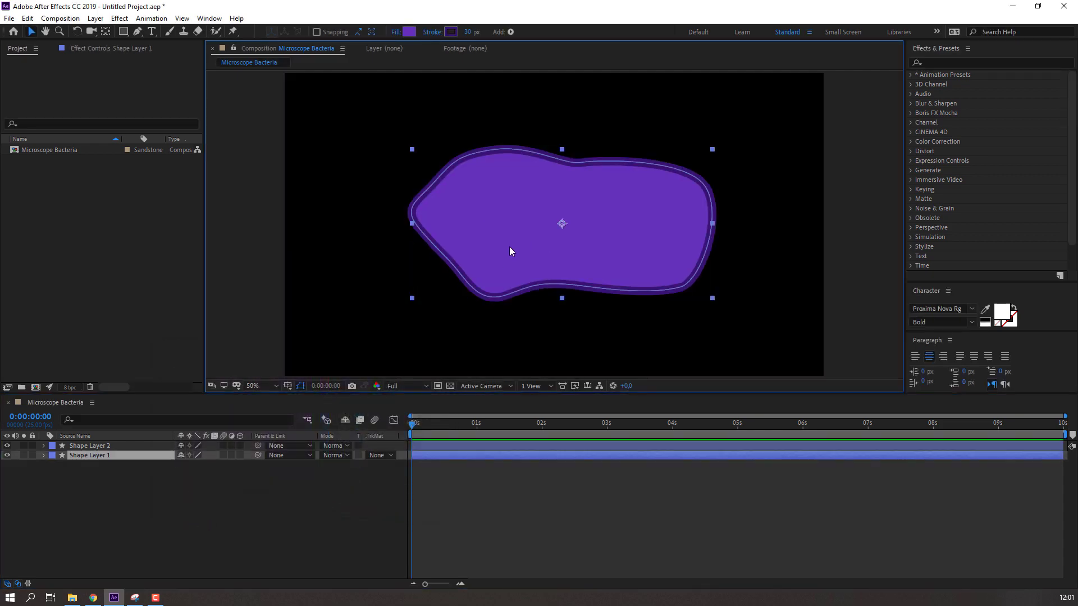
{"action": "key", "text": "g"}
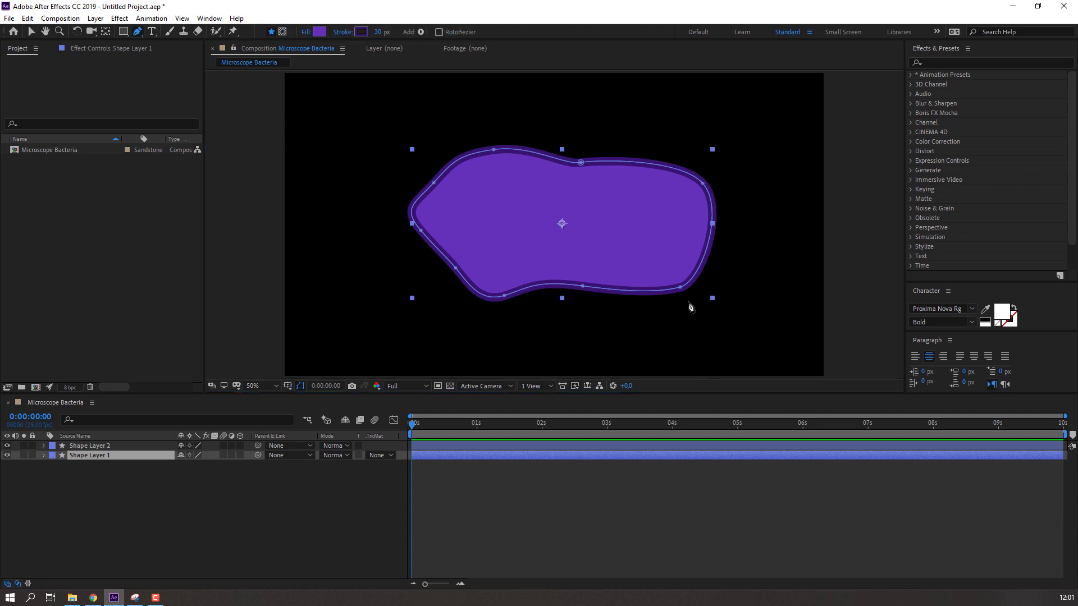
{"action": "left_click_drag", "start_coordinate": [681, 293], "coordinate": [703, 310]}
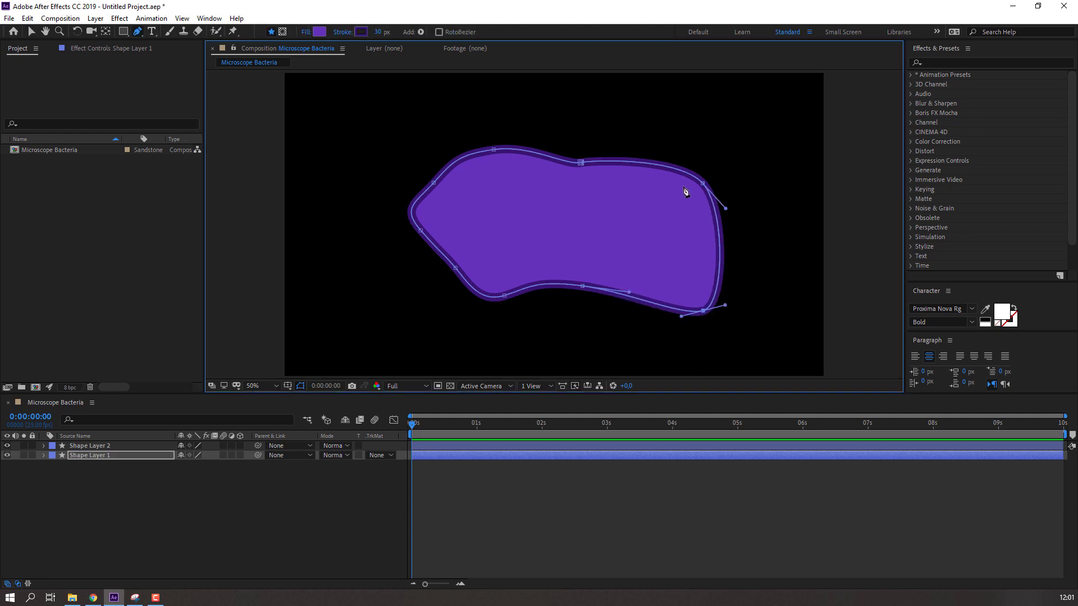
{"action": "left_click_drag", "start_coordinate": [704, 185], "coordinate": [711, 179]}
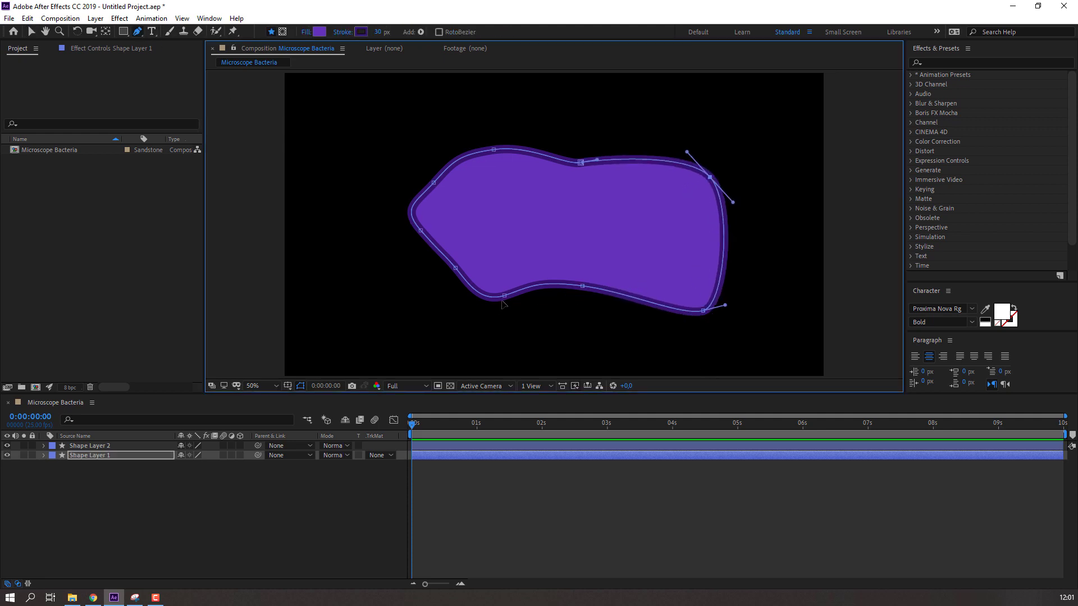
{"action": "left_click_drag", "start_coordinate": [504, 297], "coordinate": [507, 306]}
{"action": "left_click_drag", "start_coordinate": [583, 287], "coordinate": [599, 297]}
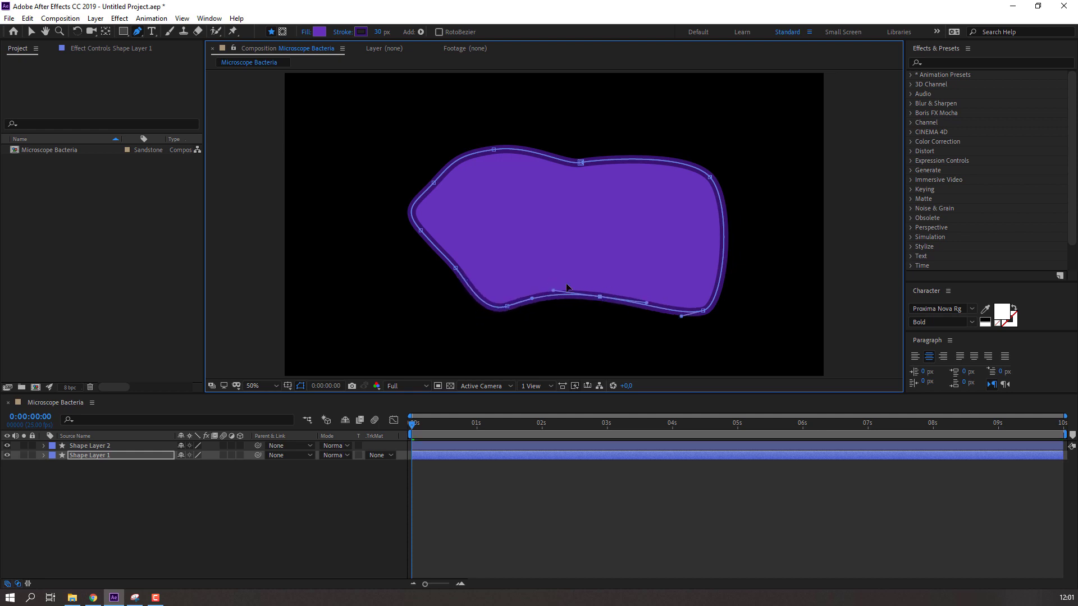
{"action": "left_click_drag", "start_coordinate": [420, 231], "coordinate": [471, 264]}
{"action": "left_click_drag", "start_coordinate": [580, 163], "coordinate": [576, 175]}
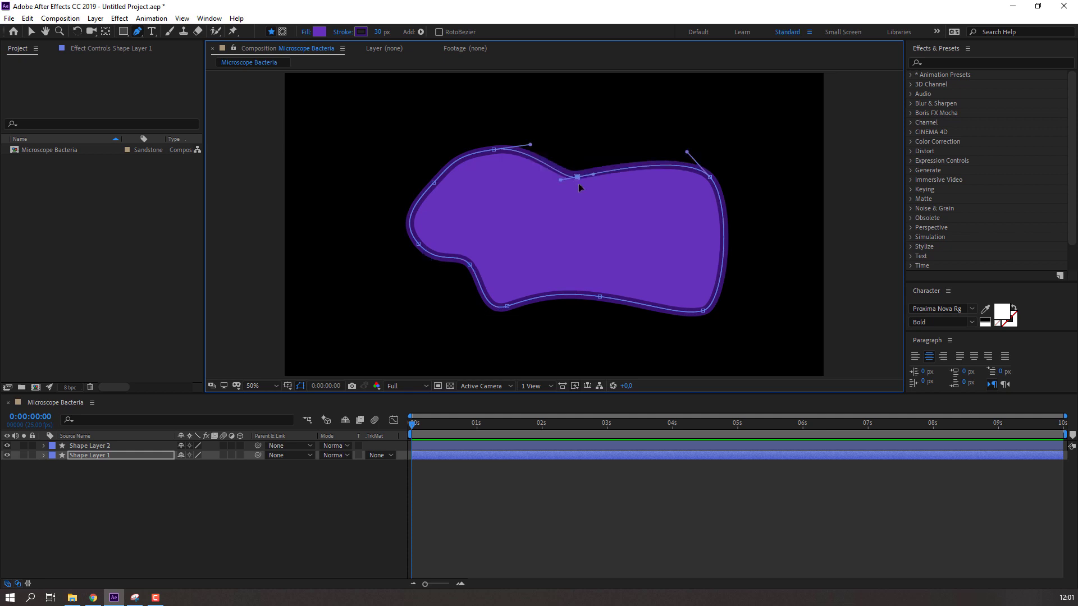
{"action": "mouse_move", "coordinate": [710, 177]}
{"action": "left_mouse_down"}
{"action": "mouse_move", "coordinate": [711, 196]}
{"action": "mouse_move", "coordinate": [681, 175]}
{"action": "mouse_move", "coordinate": [703, 192]}
{"action": "left_mouse_up"}
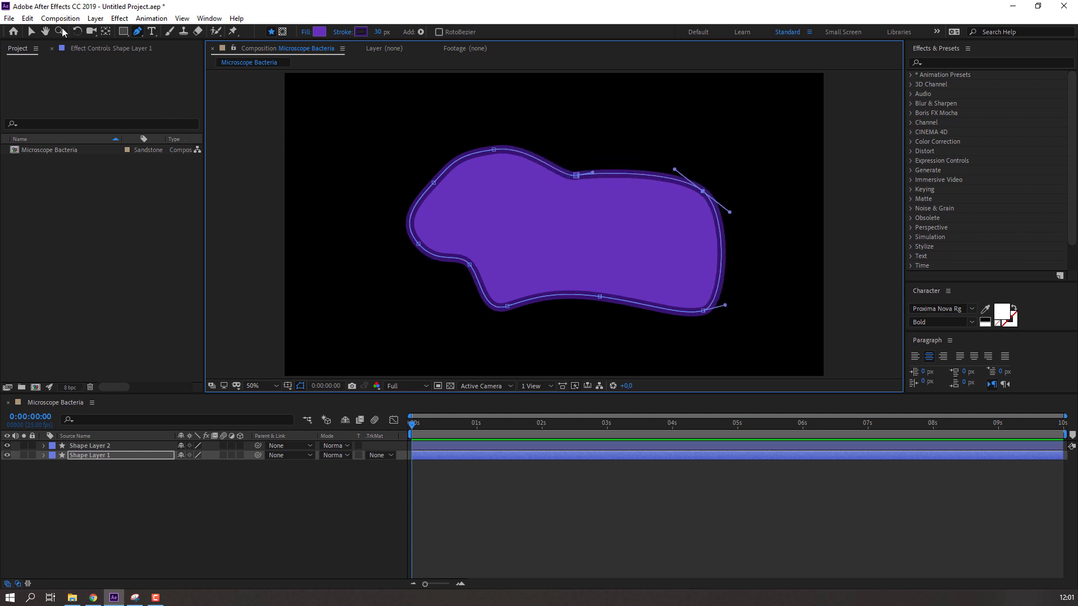
{"action": "left_click", "coordinate": [32, 31]}
{"action": "left_click", "coordinate": [474, 291]}
{"action": "key", "text": "comma"}
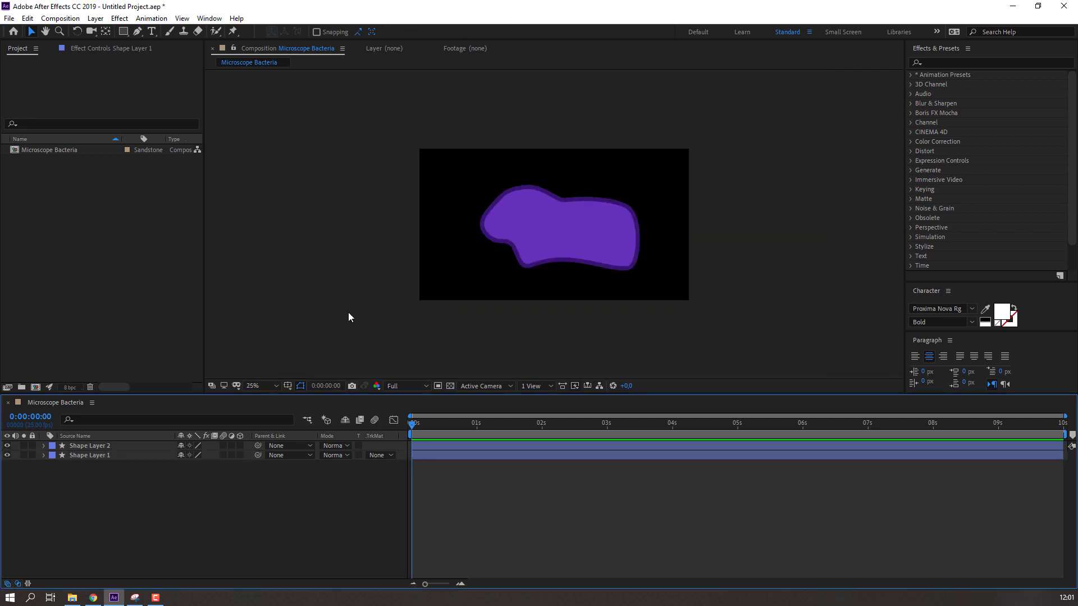
{"action": "key", "text": "period"}
Soften the blob's lower-left bulge by moving its vertex up and inward, and shift the whole blob slightly upward.
{"action": "left_click", "coordinate": [485, 261]}
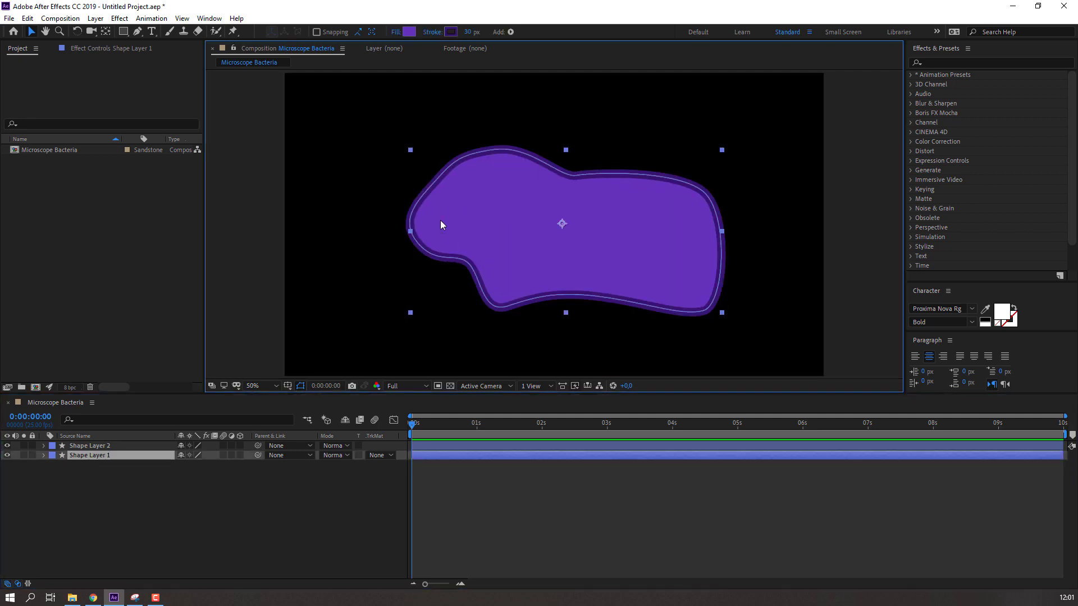
{"action": "key", "text": "g"}
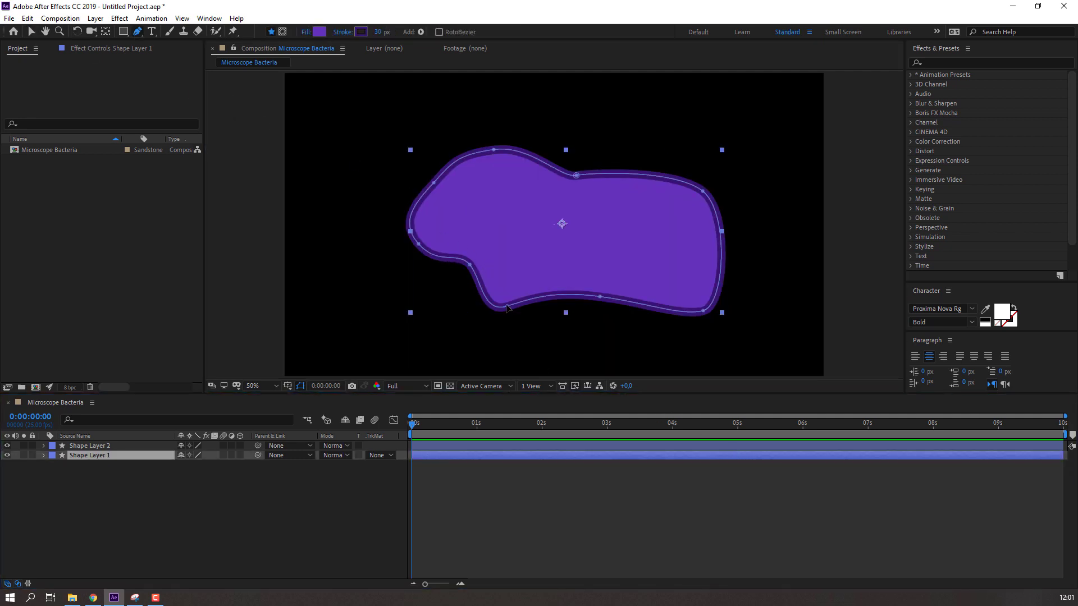
{"action": "left_click_drag", "start_coordinate": [506, 307], "coordinate": [492, 293]}
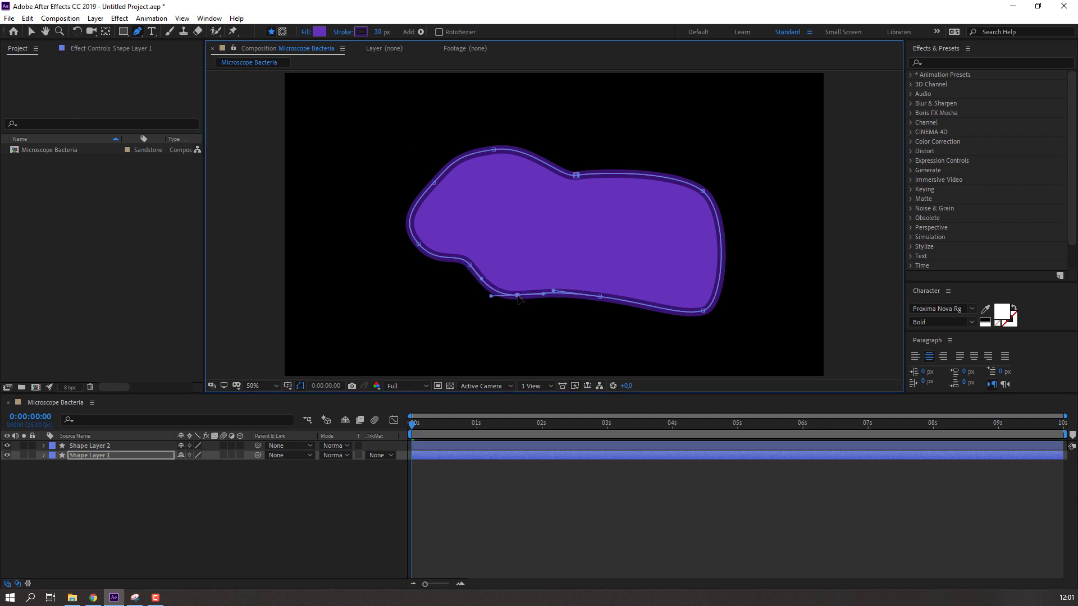
{"action": "left_click", "coordinate": [366, 501]}
{"action": "key", "text": "v"}
{"action": "key", "text": "comma"}
{"action": "left_click", "coordinate": [571, 241]}
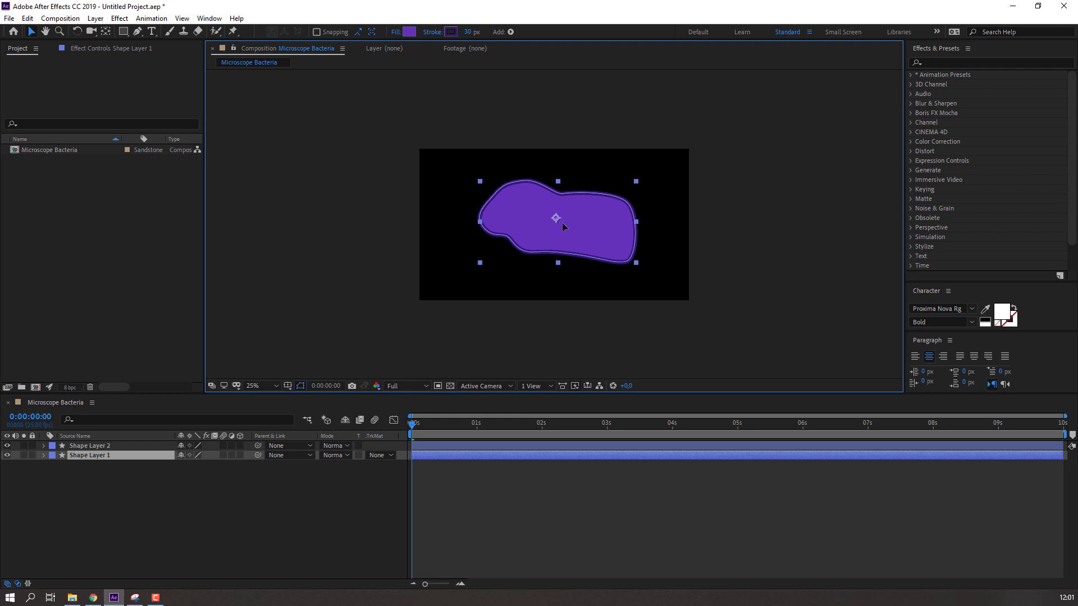
{"action": "left_click_drag", "start_coordinate": [561, 223], "coordinate": [561, 222]}
Delete Shape Layer 2 and rename the remaining shape layer bacteria_body.
{"action": "left_click", "coordinate": [91, 446]}
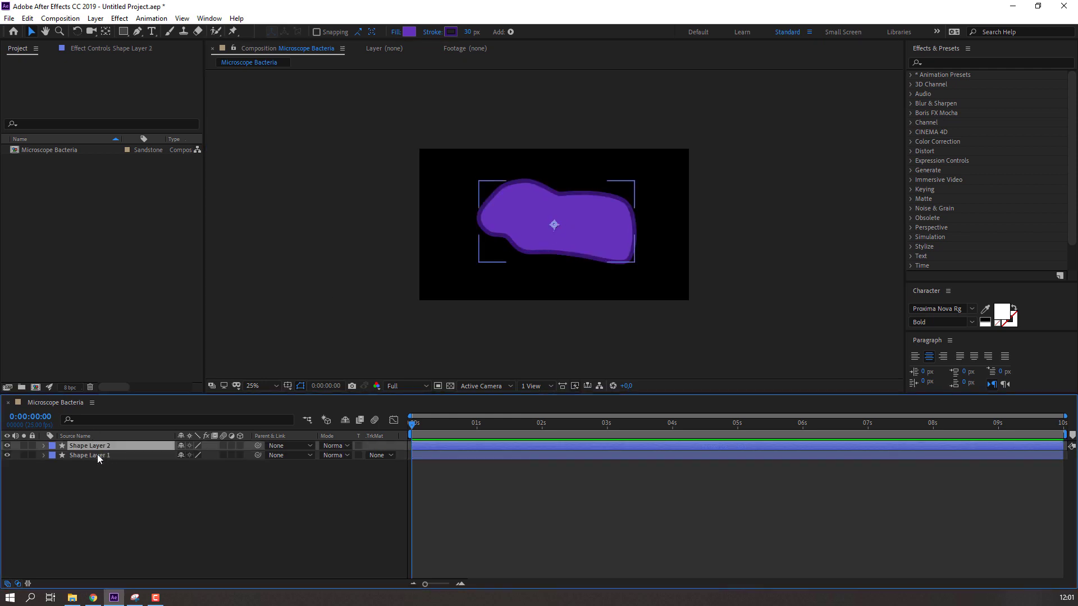
{"action": "key", "text": "Delete"}
{"action": "left_click", "coordinate": [120, 446]}
{"action": "key", "text": "Return"}
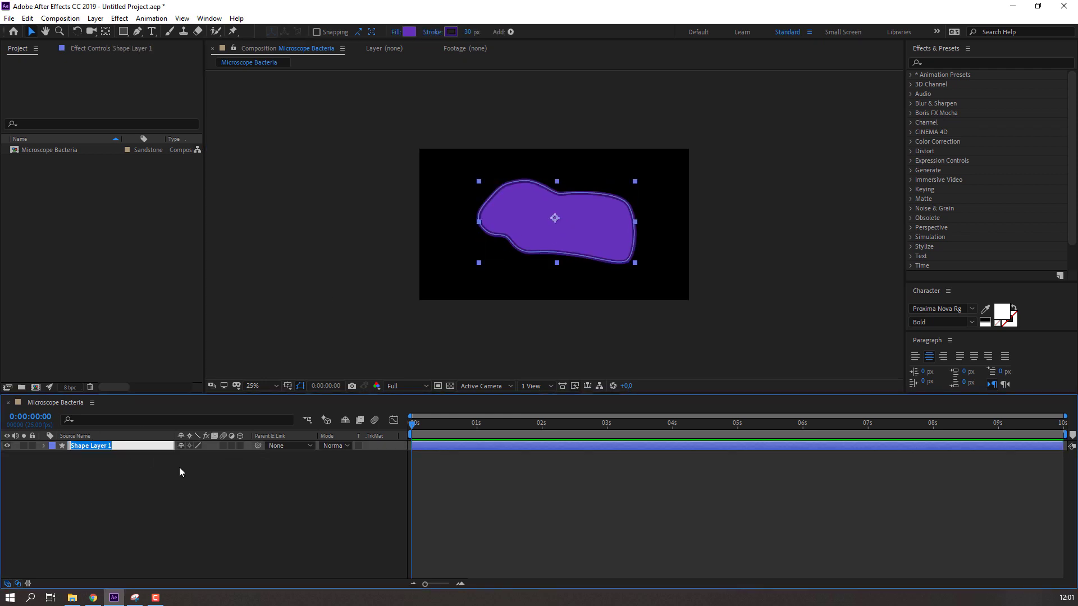
{"action": "type", "text": "bacteri"}
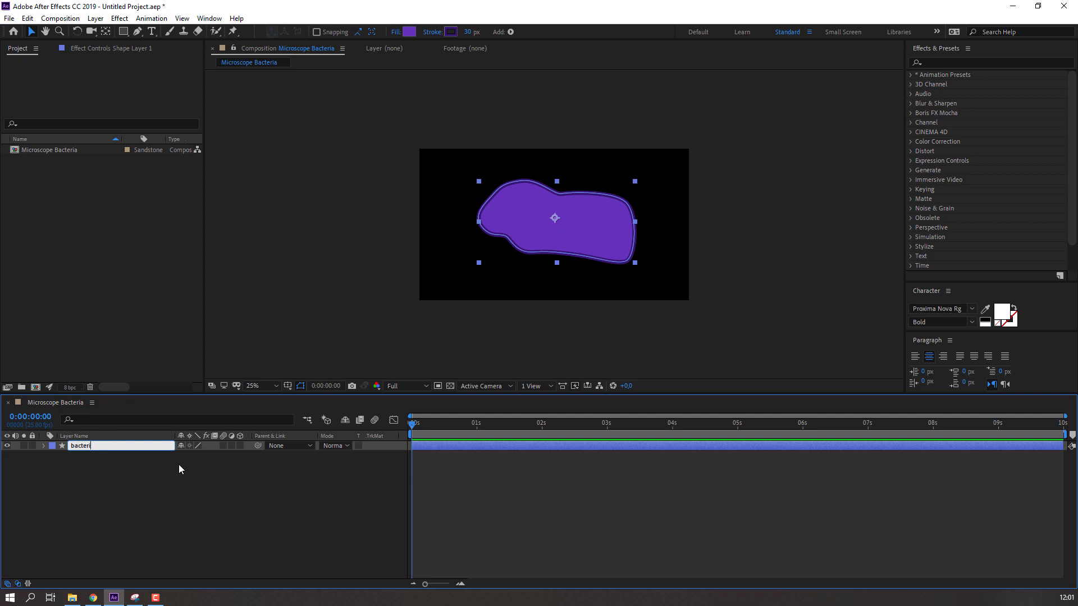
{"action": "type", "text": "a_body"}
{"action": "key", "text": "Return"}
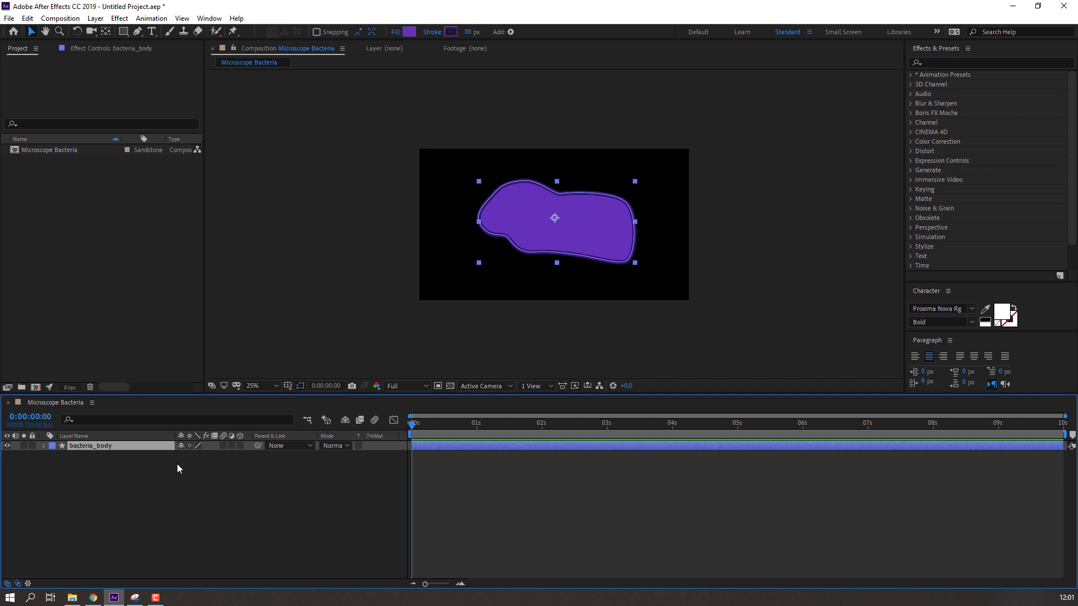
Draw a short curved line with the Pen tool, running outward from the notch at the body's lower-left edge on a new shape layer.
{"action": "left_click", "coordinate": [218, 537]}
{"action": "key", "text": "shift+slash"}
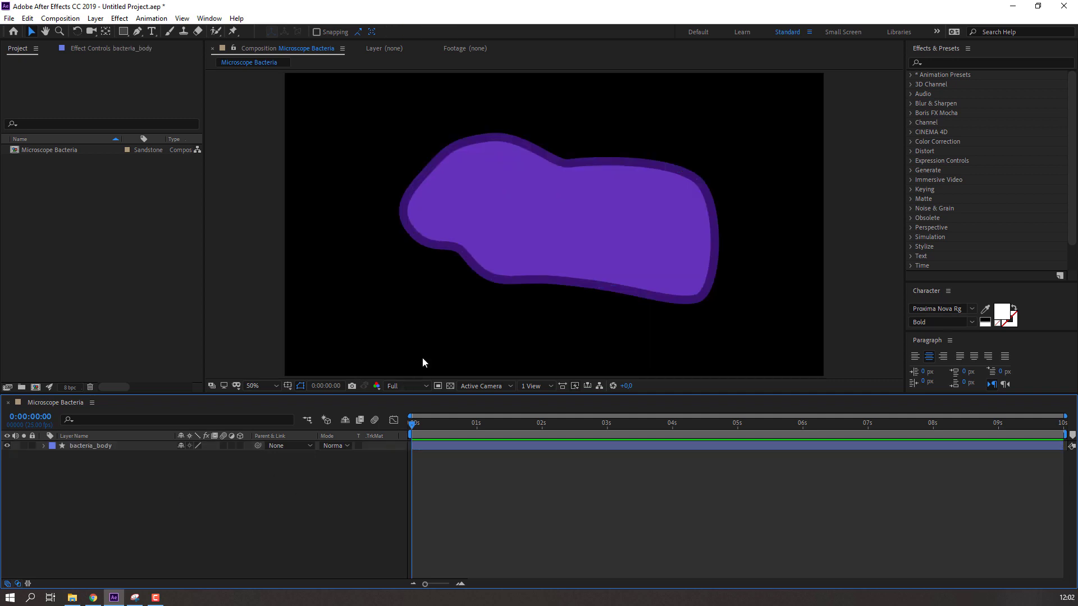
{"action": "left_click", "coordinate": [516, 252]}
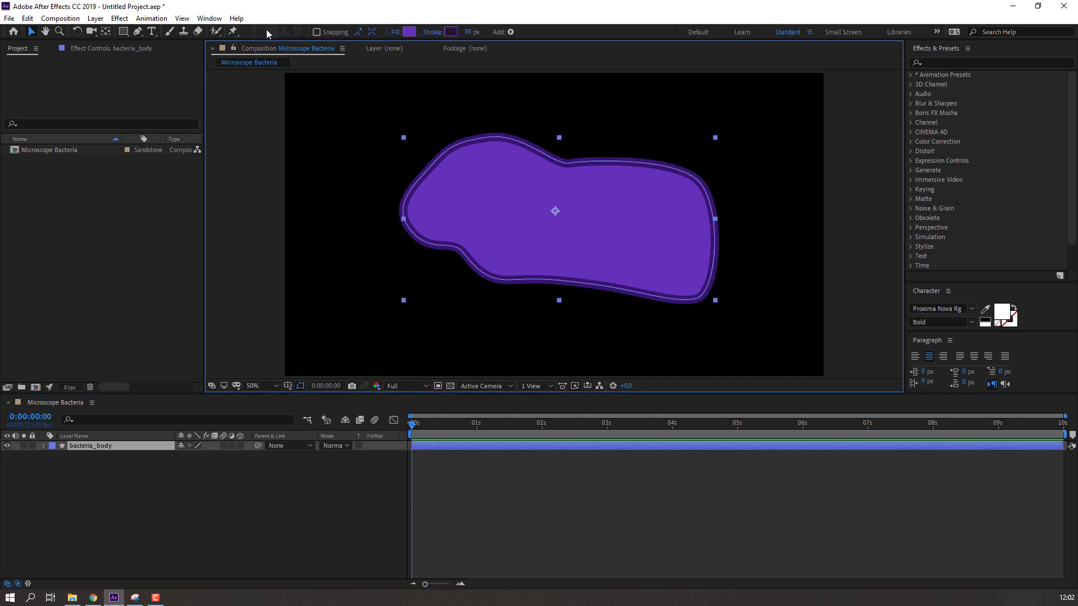
{"action": "left_click", "coordinate": [138, 32]}
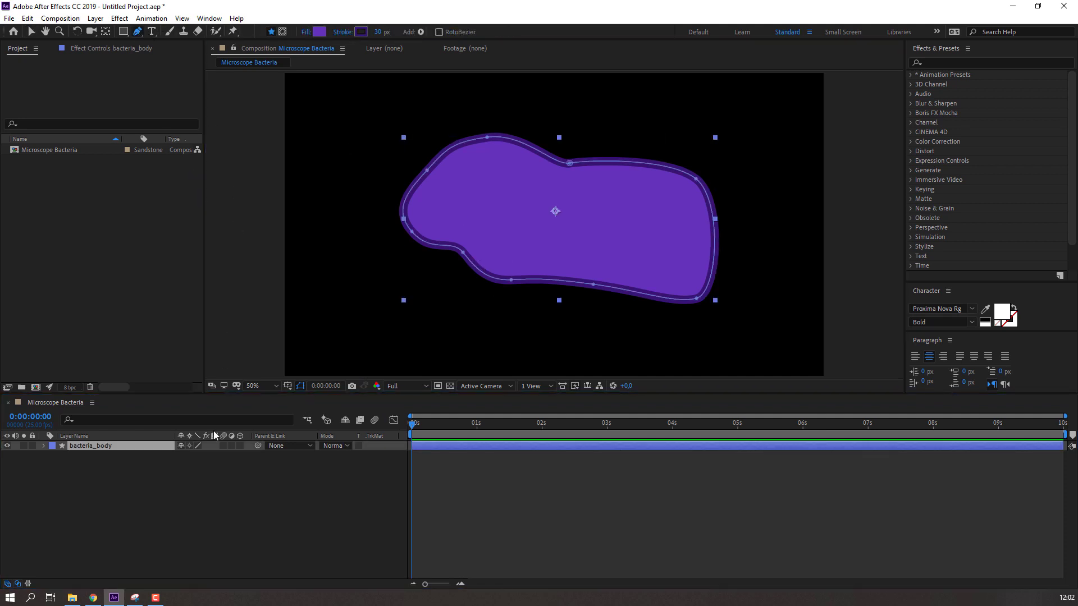
{"action": "left_click", "coordinate": [219, 494]}
{"action": "left_click_drag", "start_coordinate": [458, 224], "coordinate": [439, 220]}
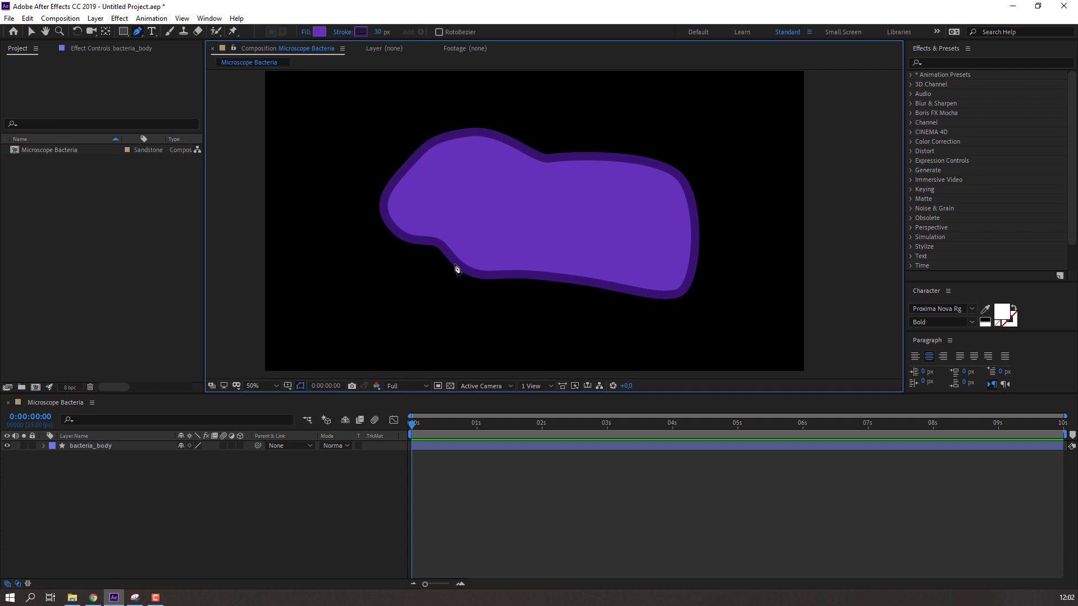
{"action": "left_click", "coordinate": [455, 261]}
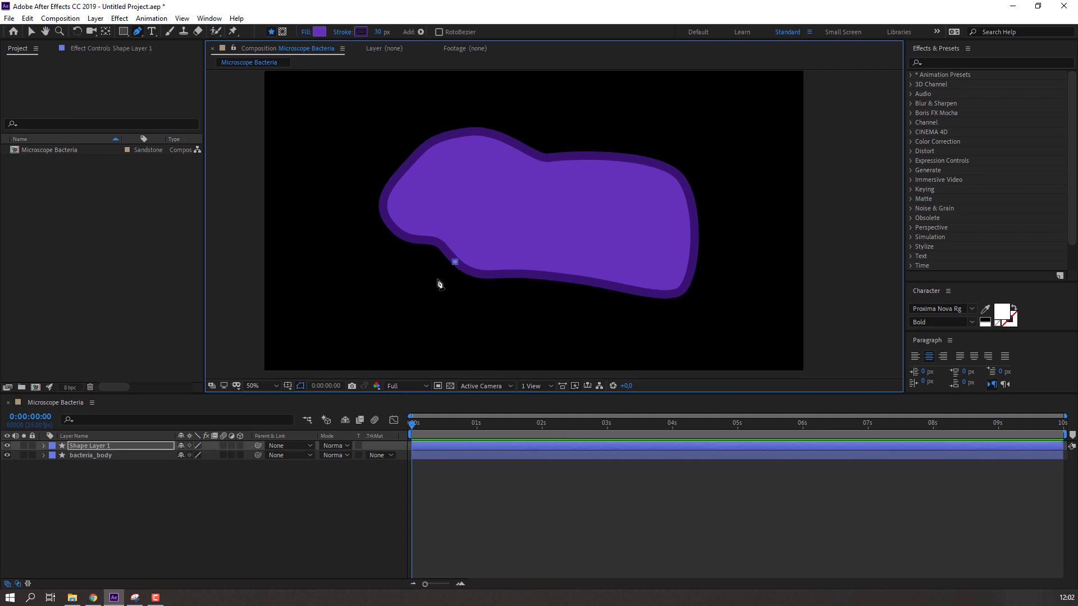
{"action": "left_click", "coordinate": [420, 287]}
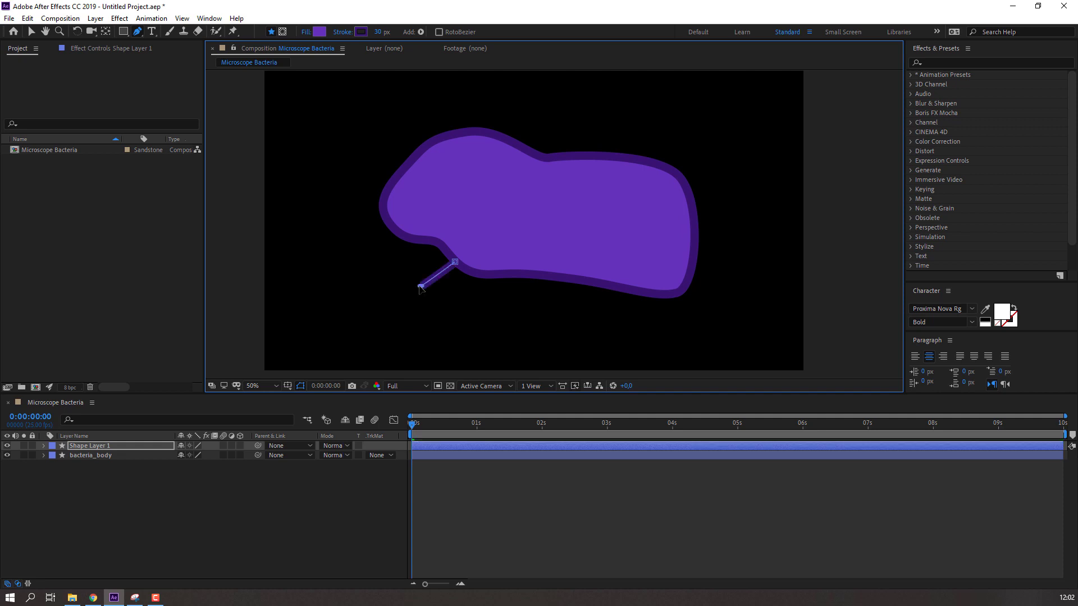
{"action": "left_click_drag", "start_coordinate": [420, 288], "coordinate": [415, 295]}
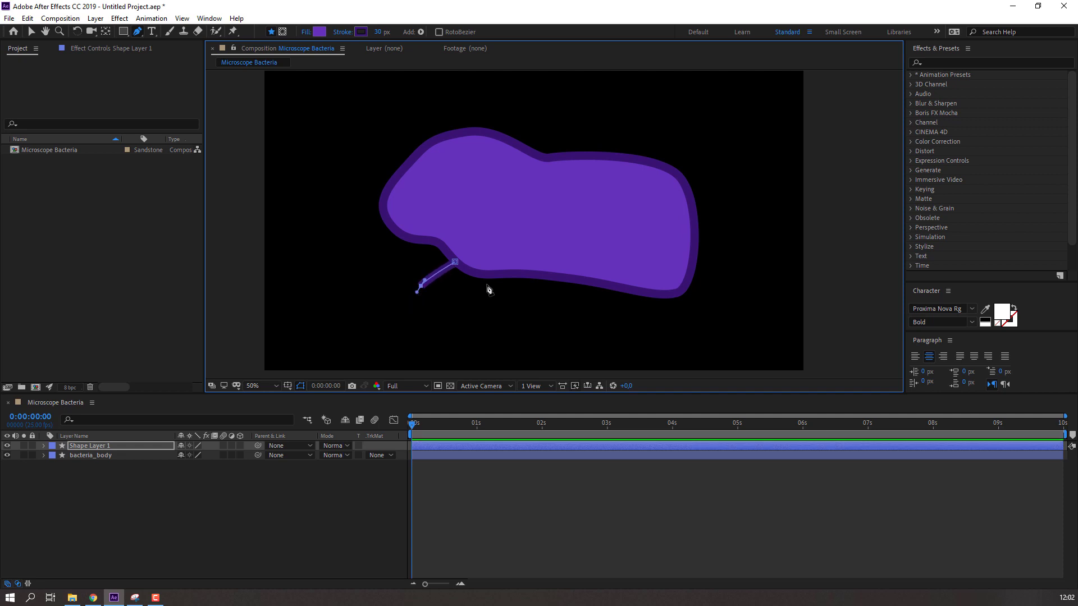
Center the line's anchor point on the line and set its stroke width to 14 px.
{"action": "left_click", "coordinate": [284, 476]}
{"action": "key", "text": "v"}
{"action": "left_click", "coordinate": [437, 275]}
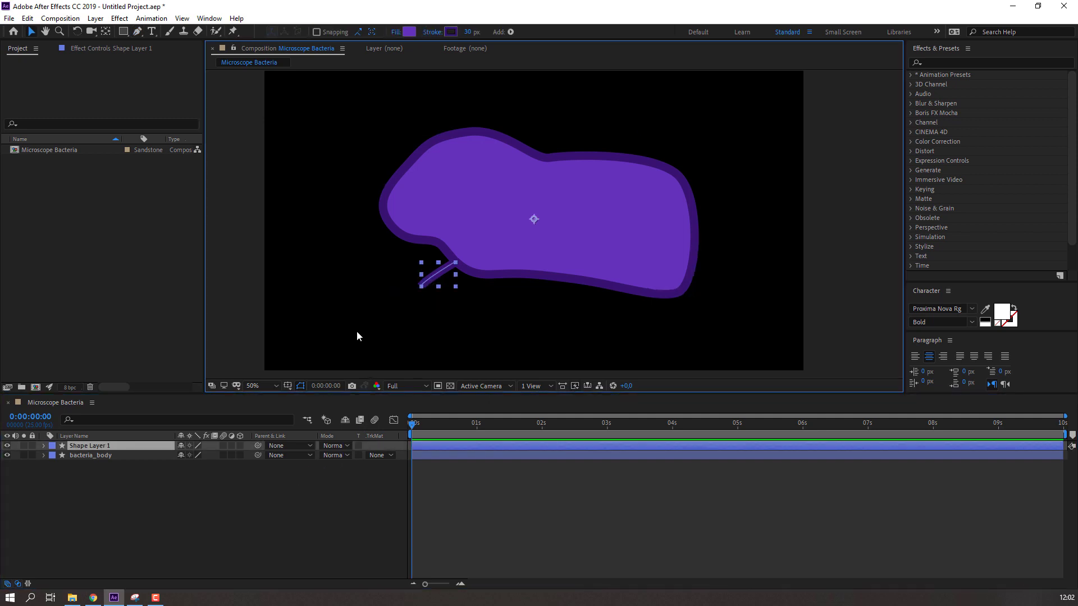
{"action": "scroll", "coordinate": [416, 303], "scroll_direction": "up", "scroll_amount": 1}
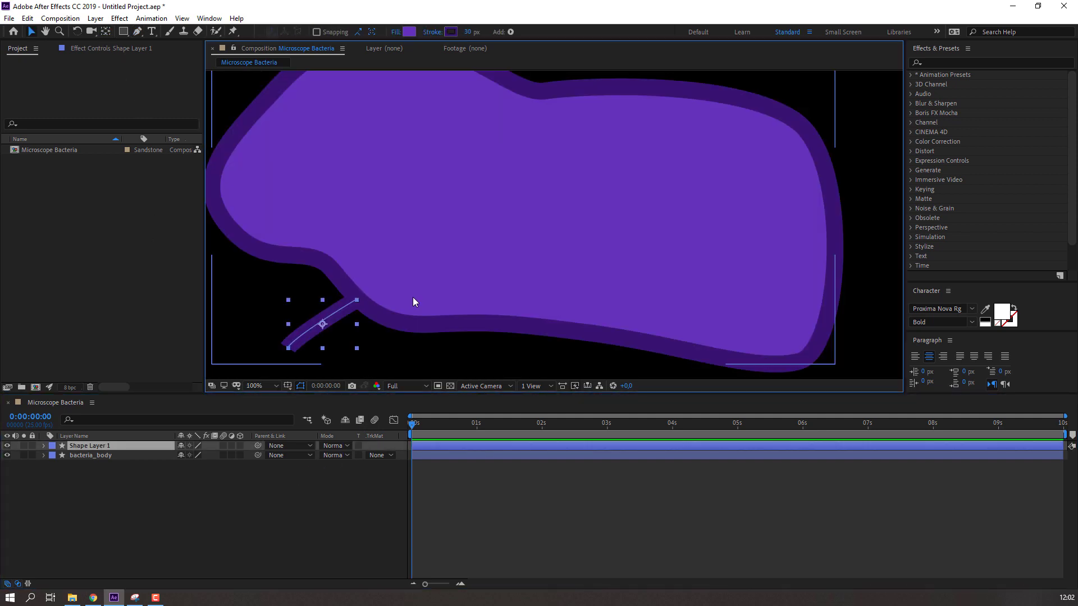
{"action": "scroll", "coordinate": [504, 227], "scroll_direction": "up", "scroll_amount": 1}
{"action": "scroll", "coordinate": [435, 315], "scroll_direction": "up", "scroll_amount": 2}
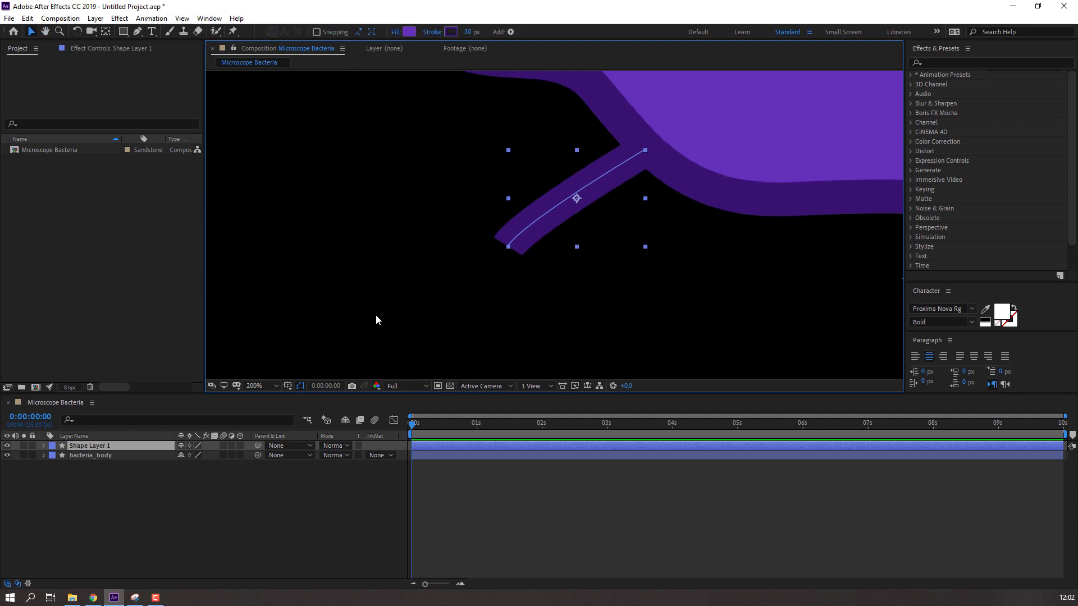
{"action": "scroll", "coordinate": [433, 293], "scroll_direction": "down", "scroll_amount": 2}
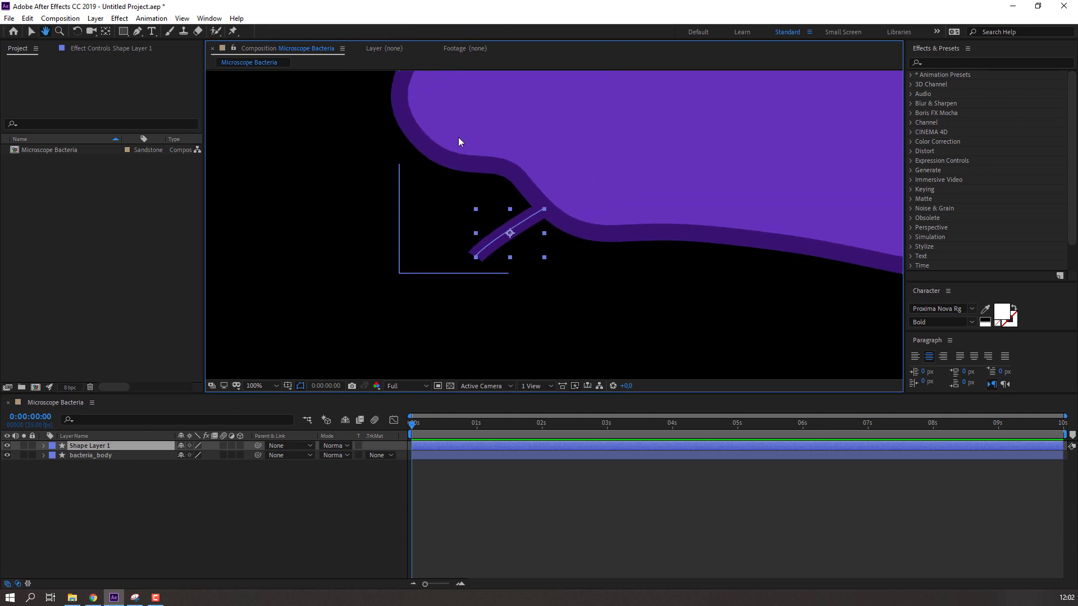
{"action": "left_click_drag", "start_coordinate": [468, 32], "coordinate": [191, 60]}
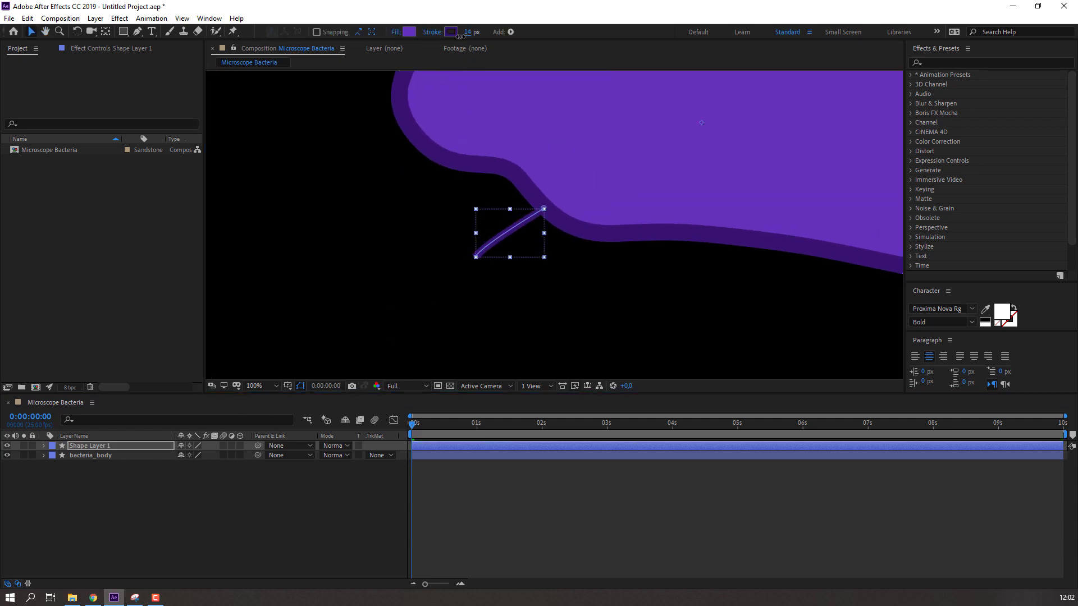
Extend the line's free end farther down and to the left with the Pen tool.
{"action": "key", "text": "g"}
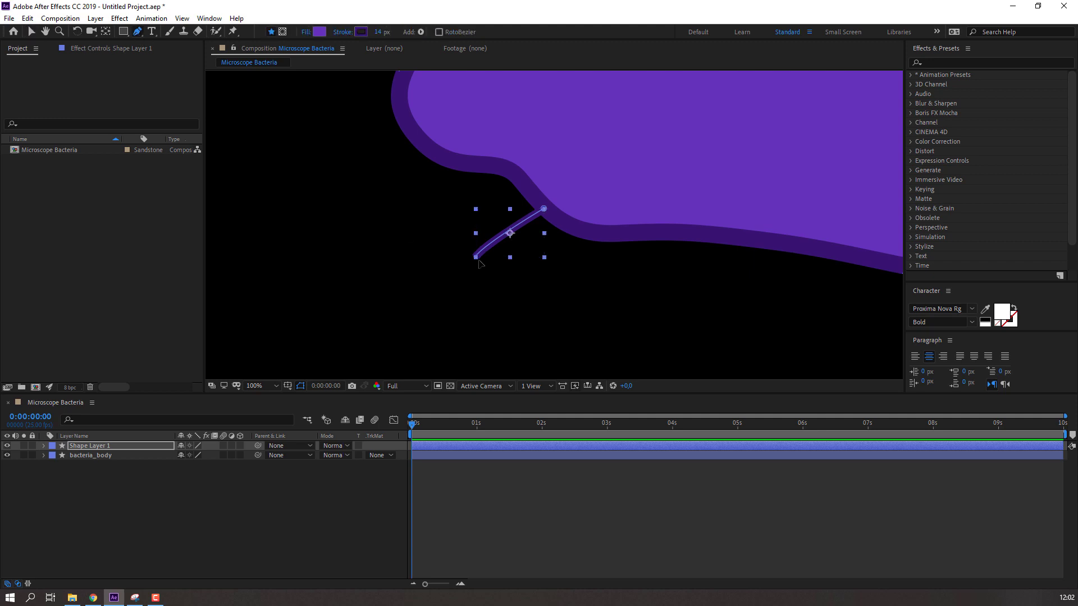
{"action": "left_click_drag", "start_coordinate": [475, 262], "coordinate": [424, 309]}
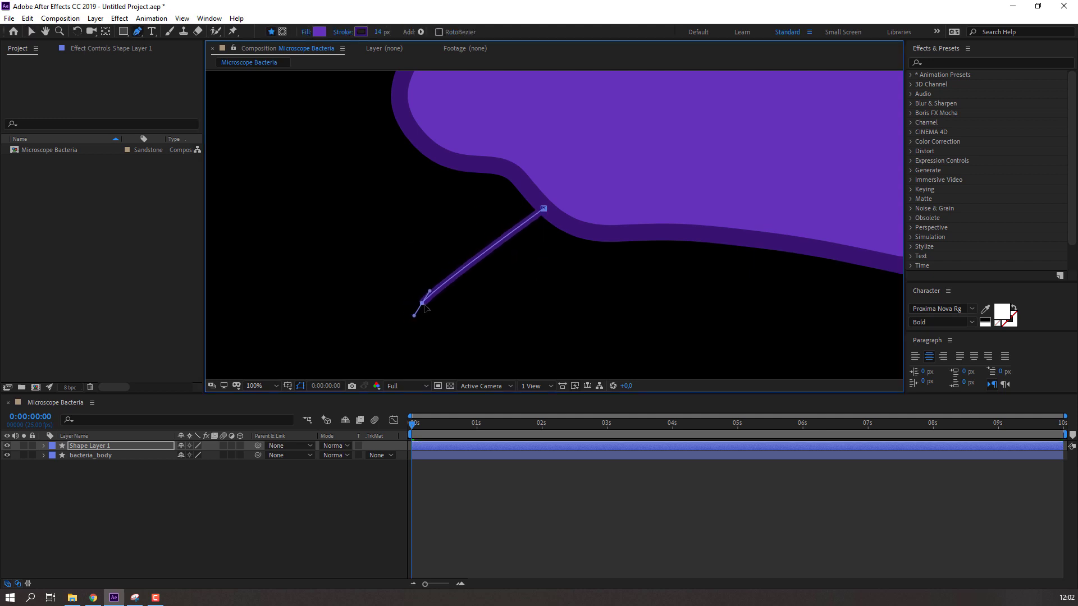
{"action": "key", "text": "v"}
{"action": "scroll", "coordinate": [426, 224], "scroll_direction": "down", "scroll_amount": 2}
{"action": "scroll", "coordinate": [356, 269], "scroll_direction": "up", "scroll_amount": 1}
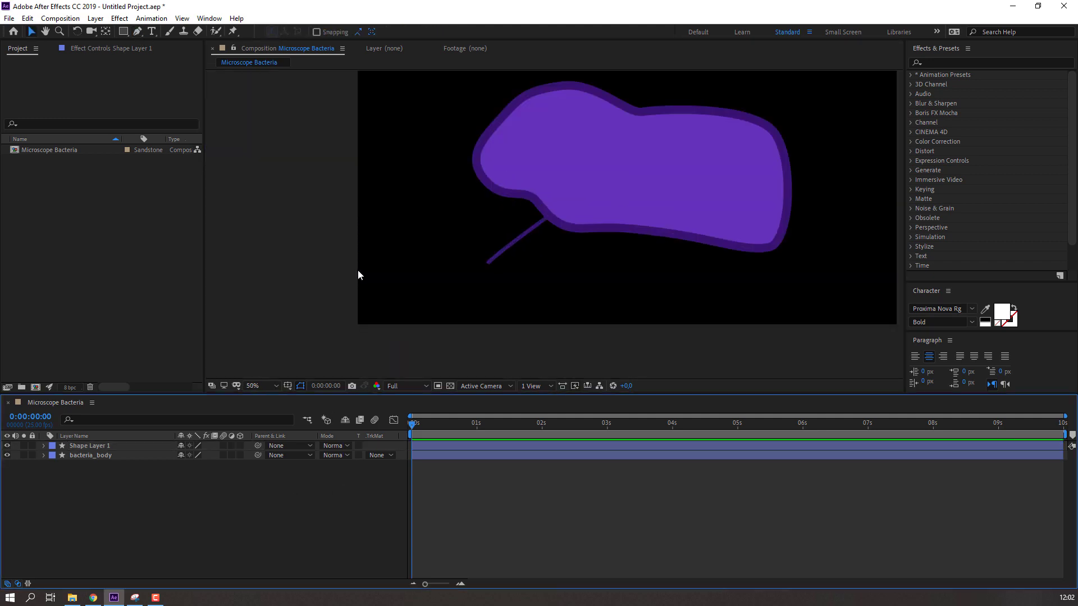
{"action": "scroll", "coordinate": [488, 265], "scroll_direction": "up", "scroll_amount": 1}
Add Wiggle Paths to the line's shape layer and check its shape at 0:00:02:15.
{"action": "left_click", "coordinate": [476, 258]}
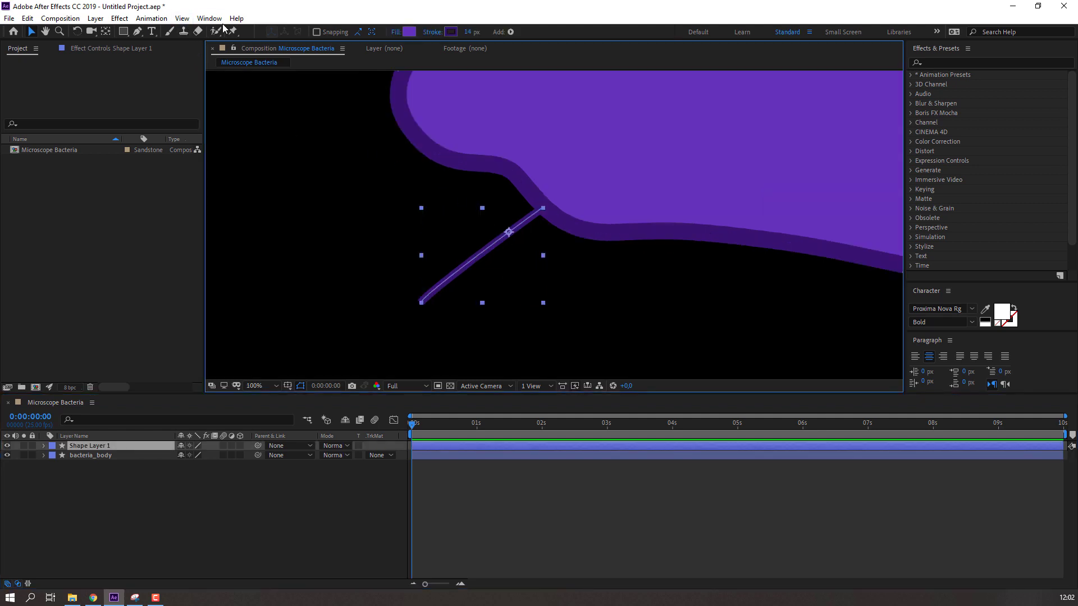
{"action": "left_click", "coordinate": [511, 31]}
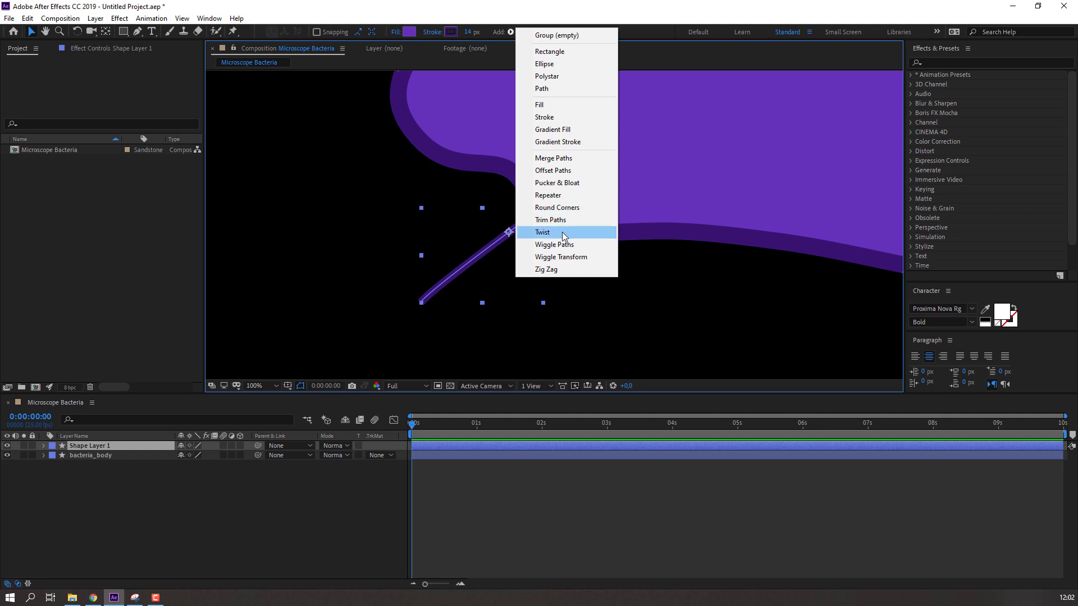
{"action": "left_click", "coordinate": [558, 245]}
{"action": "left_click", "coordinate": [395, 426]}
{"action": "left_click_drag", "start_coordinate": [413, 426], "coordinate": [581, 427]}
{"action": "scroll", "coordinate": [469, 265], "scroll_direction": "down", "scroll_amount": 4}
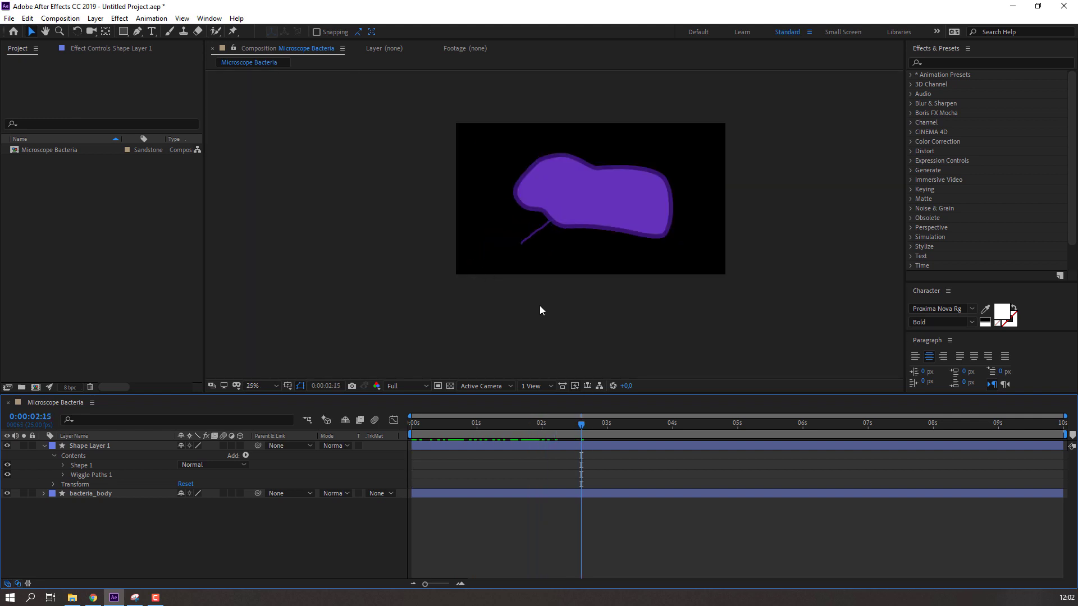
{"action": "scroll", "coordinate": [540, 311], "scroll_direction": "up", "scroll_amount": 2}
Set the line's Wiggle Paths size to 20 and preview the motion.
{"action": "left_click", "coordinate": [64, 475]}
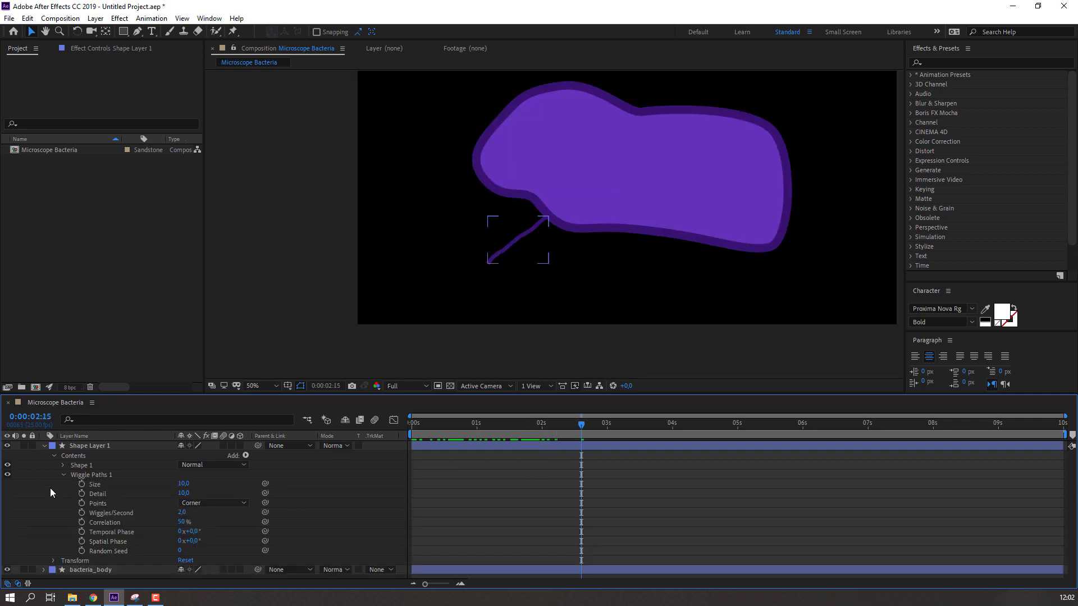
{"action": "left_click", "coordinate": [186, 484]}
{"action": "type", "text": "20"}
{"action": "left_click", "coordinate": [504, 499]}
{"action": "key", "text": "space"}
{"action": "scroll", "coordinate": [511, 324], "scroll_direction": "up", "scroll_amount": 2}
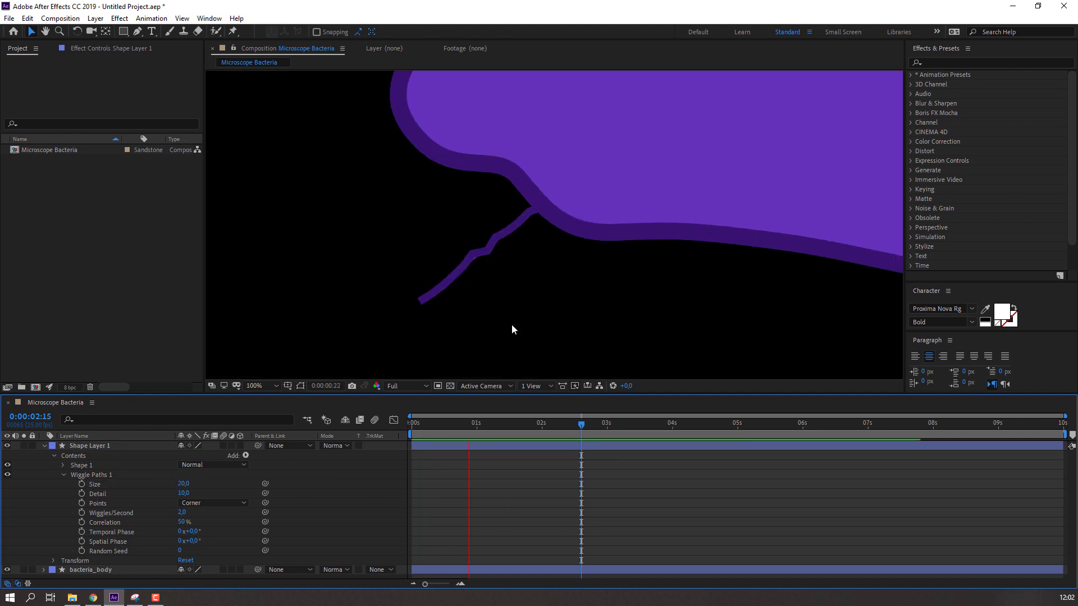
Set the fill of Shape Layer 1 to None.
{"action": "left_click", "coordinate": [84, 465]}
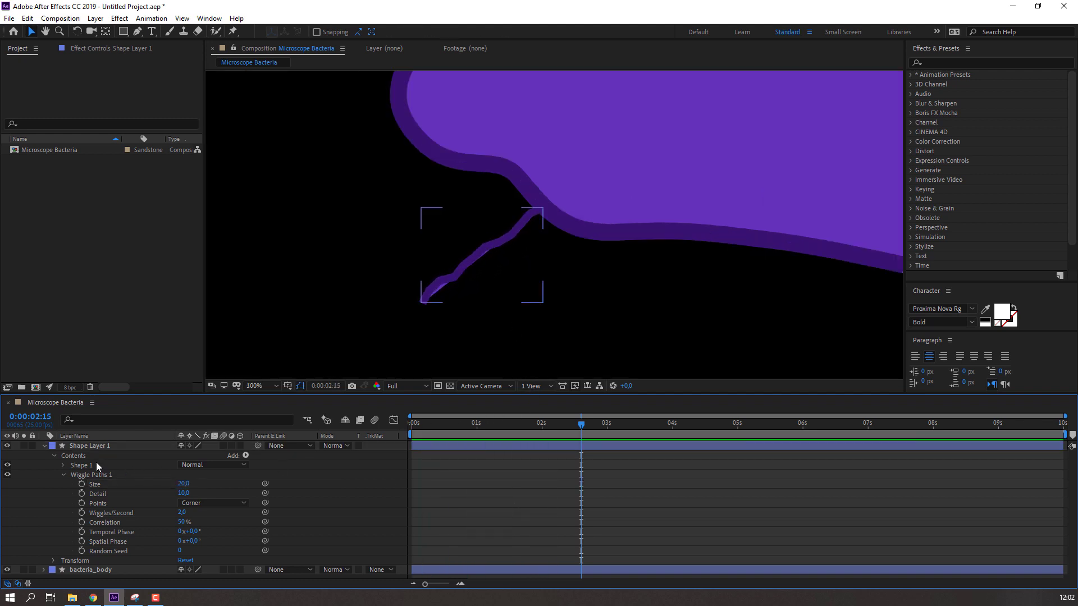
{"action": "left_click", "coordinate": [90, 445]}
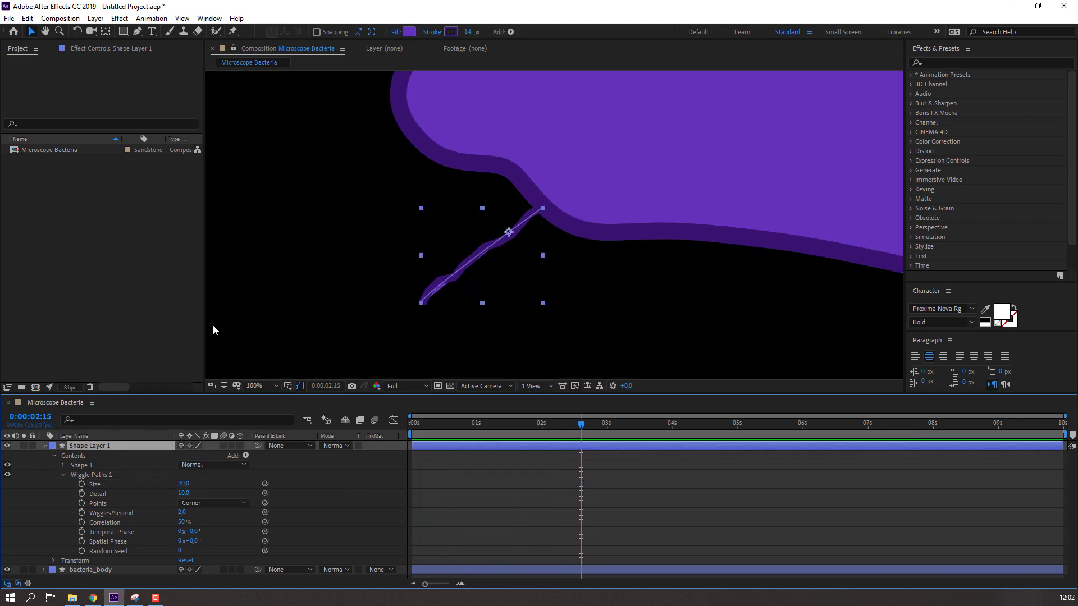
{"action": "left_click", "coordinate": [392, 33]}
{"action": "left_click", "coordinate": [482, 270]}
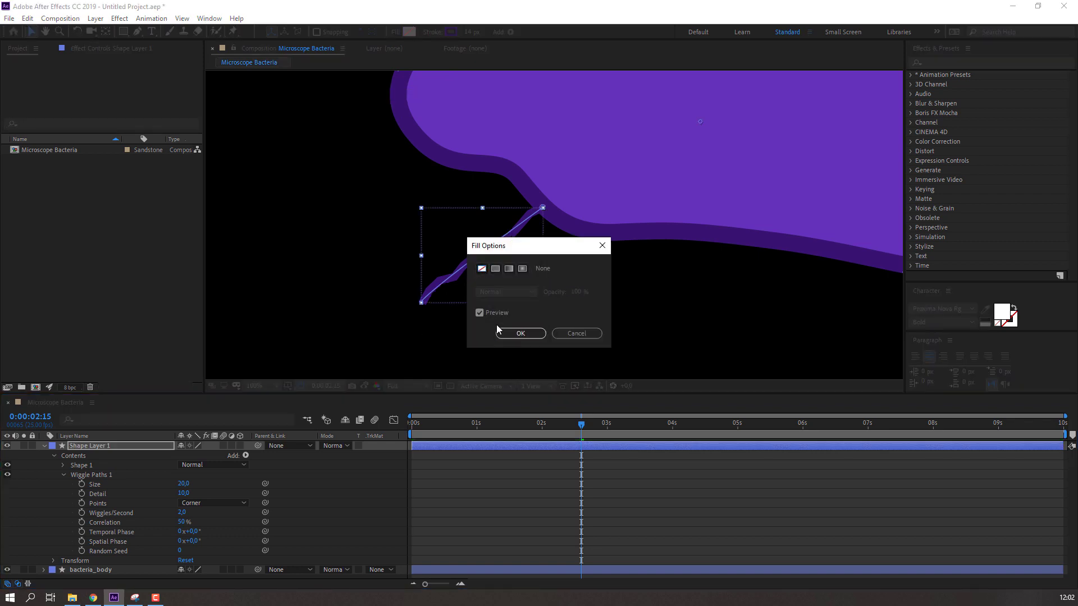
{"action": "left_click", "coordinate": [508, 333]}
Recolor the line's stroke with the lighter purple sampled from the body's fill.
{"action": "left_click", "coordinate": [453, 33]}
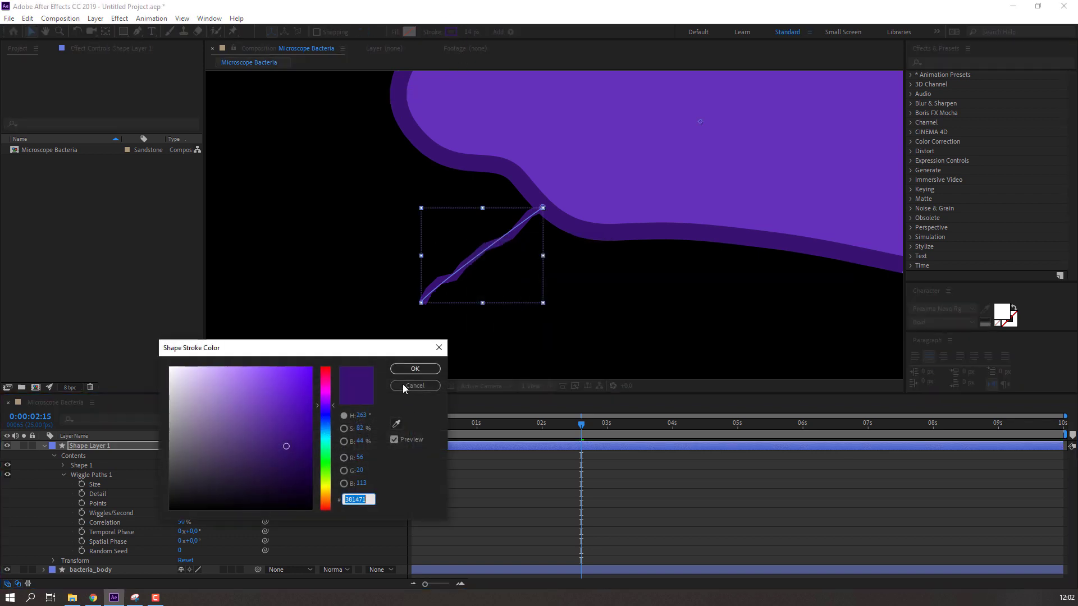
{"action": "left_click", "coordinate": [395, 423]}
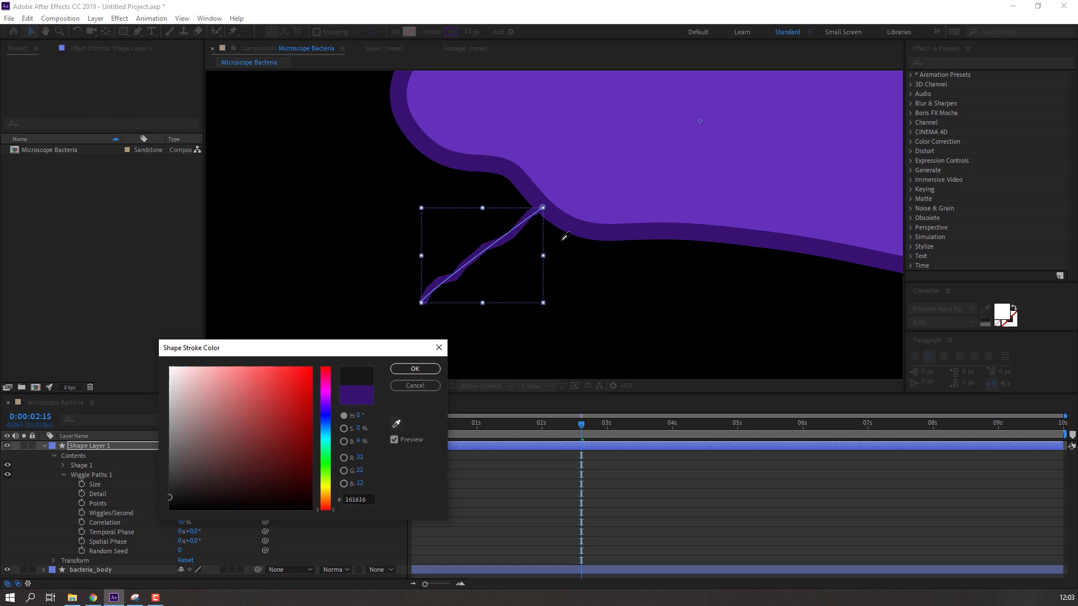
{"action": "left_click", "coordinate": [597, 159]}
{"action": "left_click", "coordinate": [415, 369]}
{"action": "left_click", "coordinate": [328, 294]}
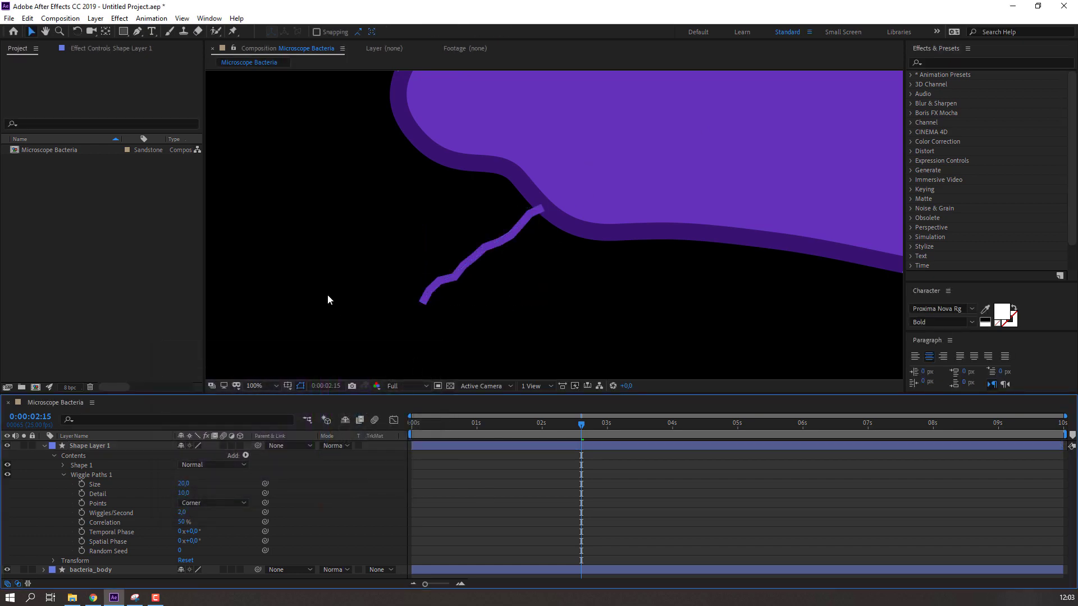
Place Shape Layer 1 beneath bacteria_body in the layer stack and preview the wiggling line.
{"action": "key", "text": "space"}
{"action": "left_click", "coordinate": [45, 446]}
{"action": "left_click_drag", "start_coordinate": [89, 446], "coordinate": [88, 465]}
{"action": "left_click", "coordinate": [118, 488]}
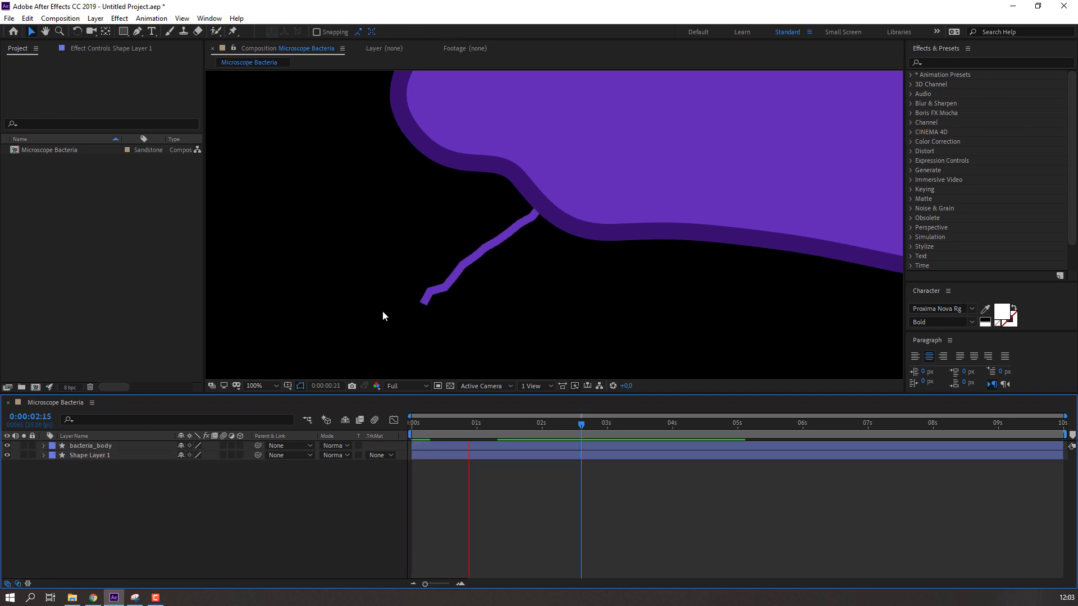
{"action": "key", "text": "comma"}
{"action": "key", "text": "comma"}
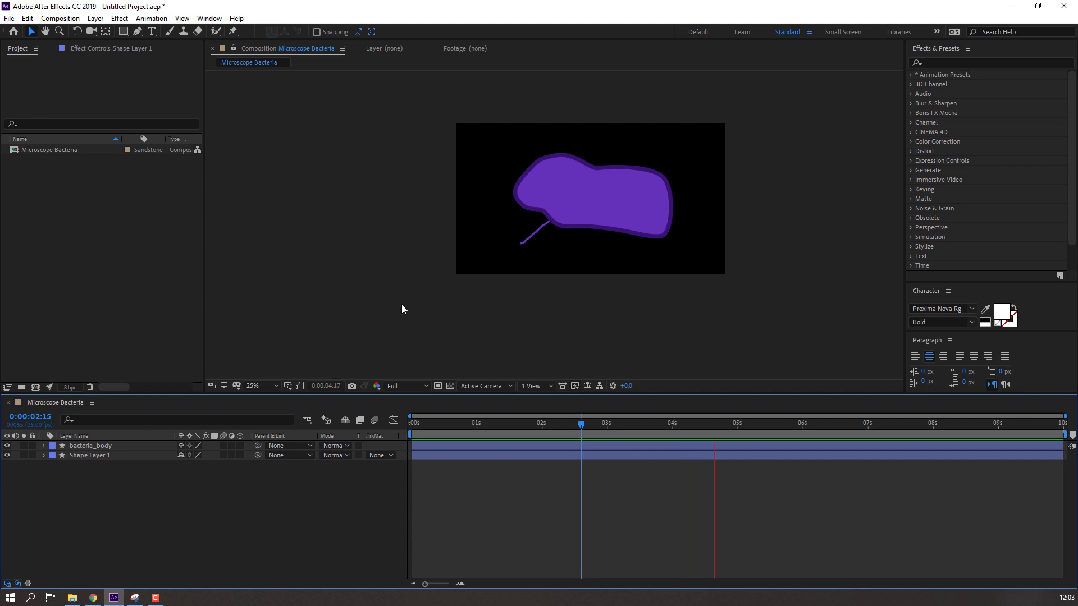
{"action": "key", "text": "period"}
Return to the first frame and scale the bacteria_body layer down to roughly half its size.
{"action": "key", "text": "Home"}
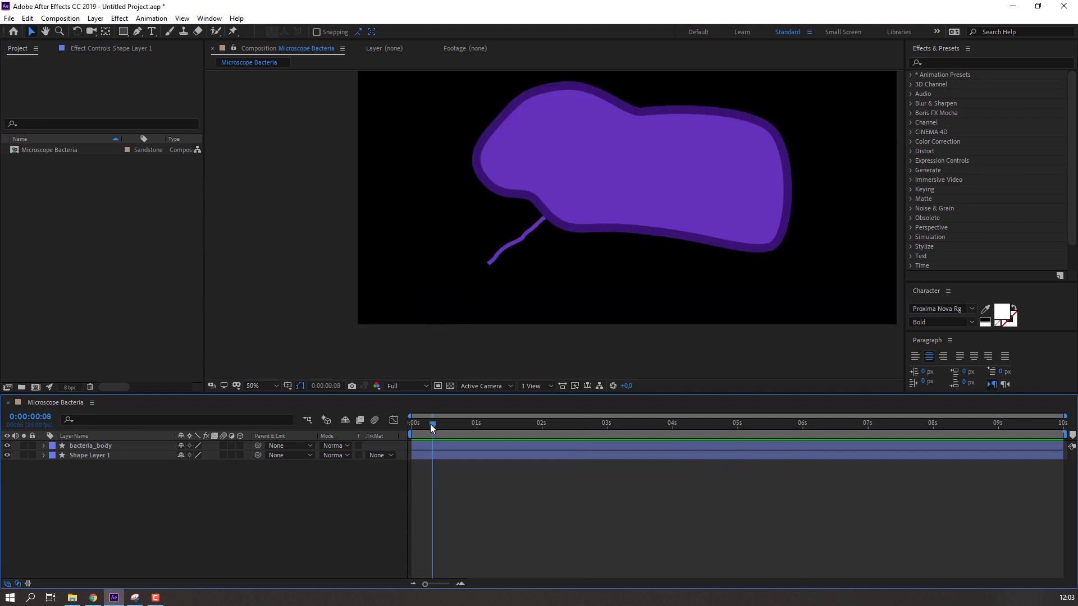
{"action": "left_click", "coordinate": [96, 446]}
{"action": "key", "text": "s"}
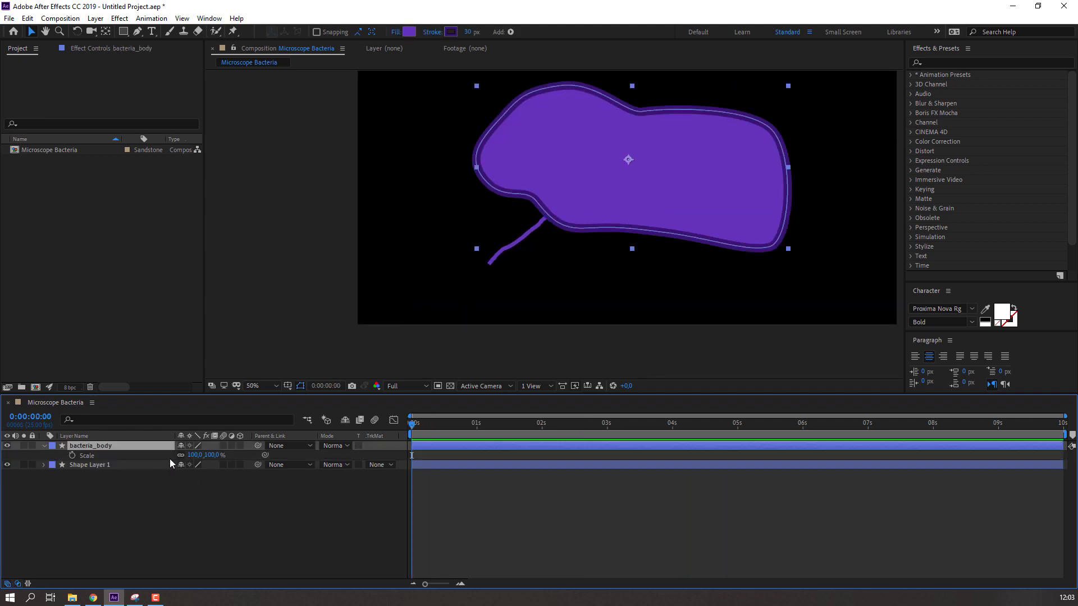
{"action": "left_click_drag", "start_coordinate": [193, 458], "coordinate": [147, 460]}
Shift the body slightly down and to the left, and delete the line's Shape Layer 1.
{"action": "left_click", "coordinate": [92, 466]}
{"action": "left_click", "coordinate": [41, 445]}
{"action": "left_click", "coordinate": [44, 445]}
{"action": "left_click", "coordinate": [105, 456]}
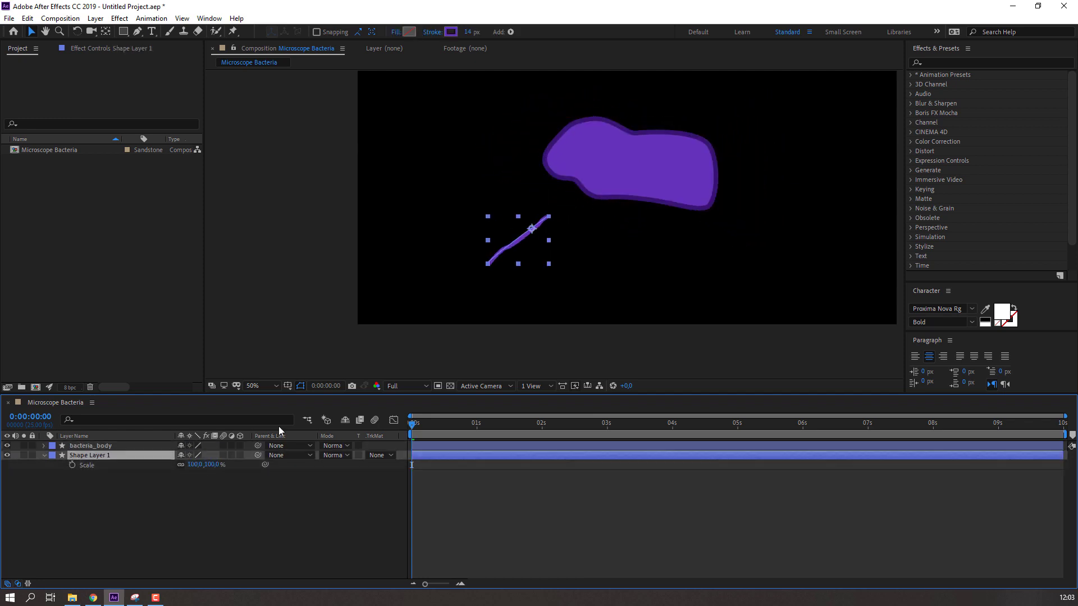
{"action": "key", "text": "period"}
{"action": "key", "text": "comma"}
{"action": "left_click", "coordinate": [578, 190]}
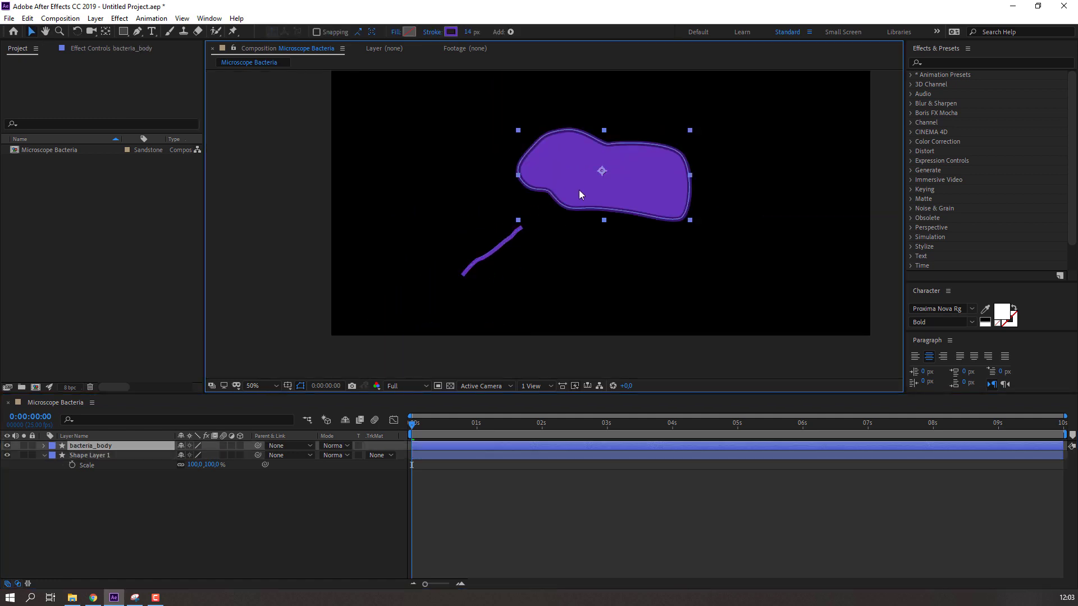
{"action": "left_click_drag", "start_coordinate": [462, 229], "coordinate": [500, 264]}
{"action": "key", "text": "Delete"}
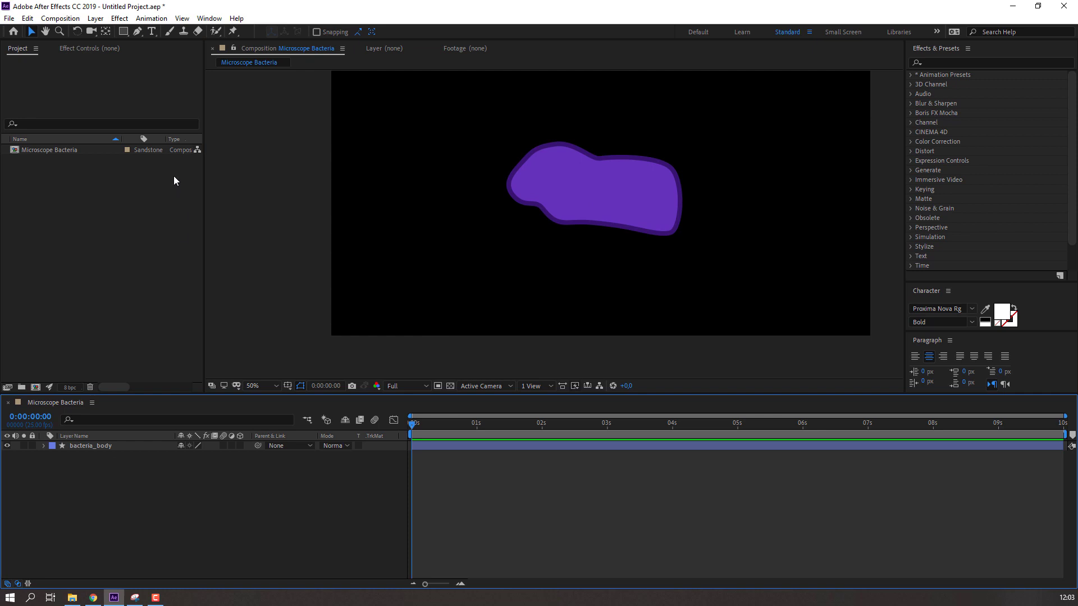
Draw a short, slightly bent three-point line hanging down from the middle of the body's lower edge with the Pen tool.
{"action": "left_click", "coordinate": [138, 31]}
{"action": "key", "text": "grave"}
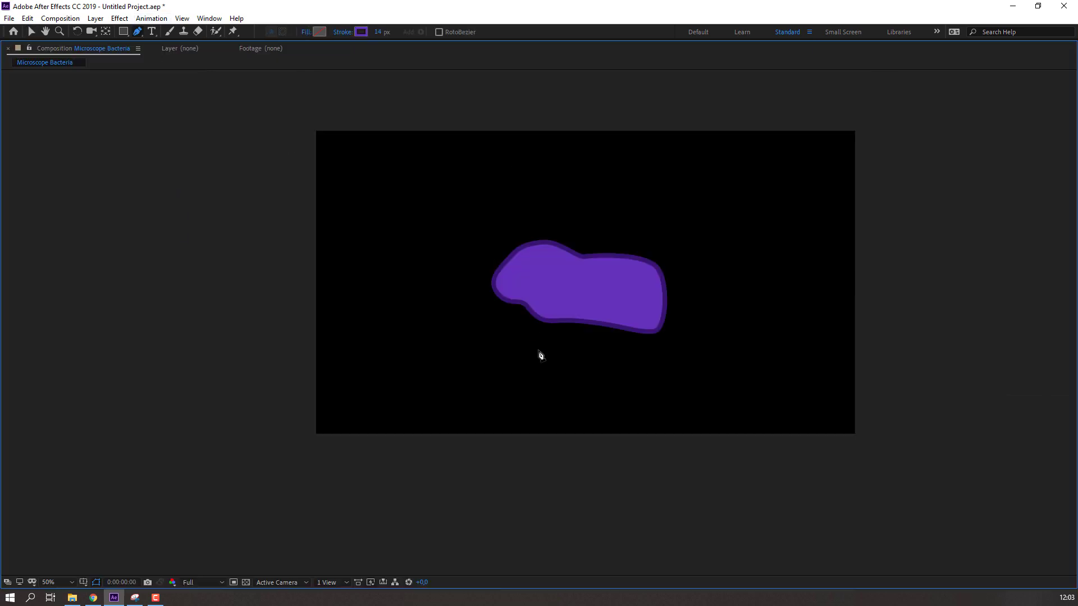
{"action": "scroll", "coordinate": [536, 354], "scroll_direction": "up", "scroll_amount": 2}
{"action": "left_click_drag", "start_coordinate": [625, 344], "coordinate": [464, 352]}
{"action": "key", "text": "grave"}
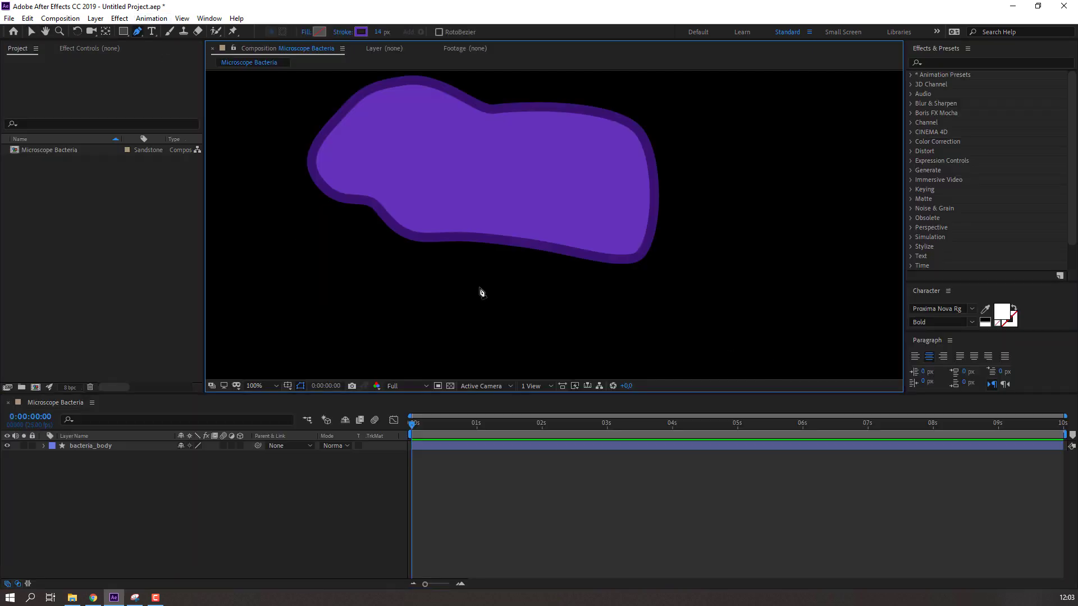
{"action": "left_click", "coordinate": [467, 240]}
{"action": "left_click", "coordinate": [462, 272]}
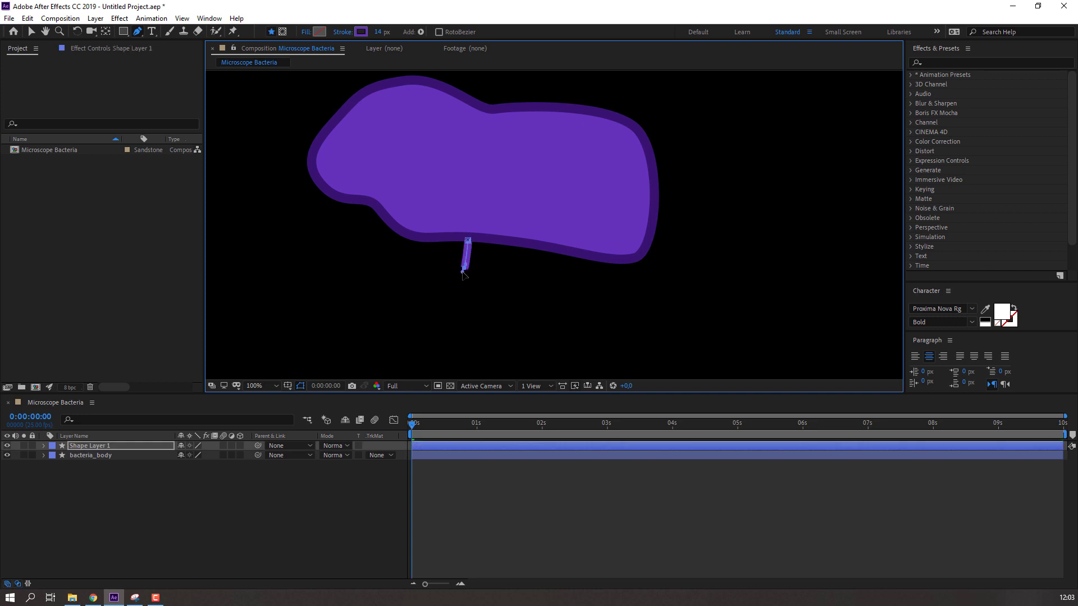
{"action": "left_click", "coordinate": [464, 299]}
Set the bent line's stroke width to 5 px and deselect its layer.
{"action": "key", "text": "v"}
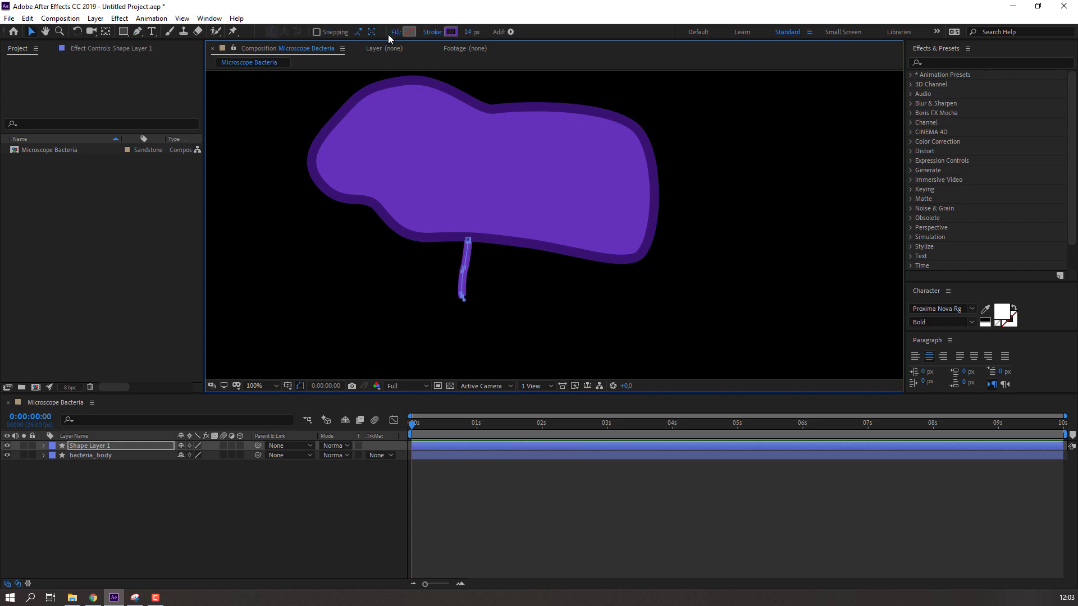
{"action": "left_click_drag", "start_coordinate": [479, 34], "coordinate": [460, 32]}
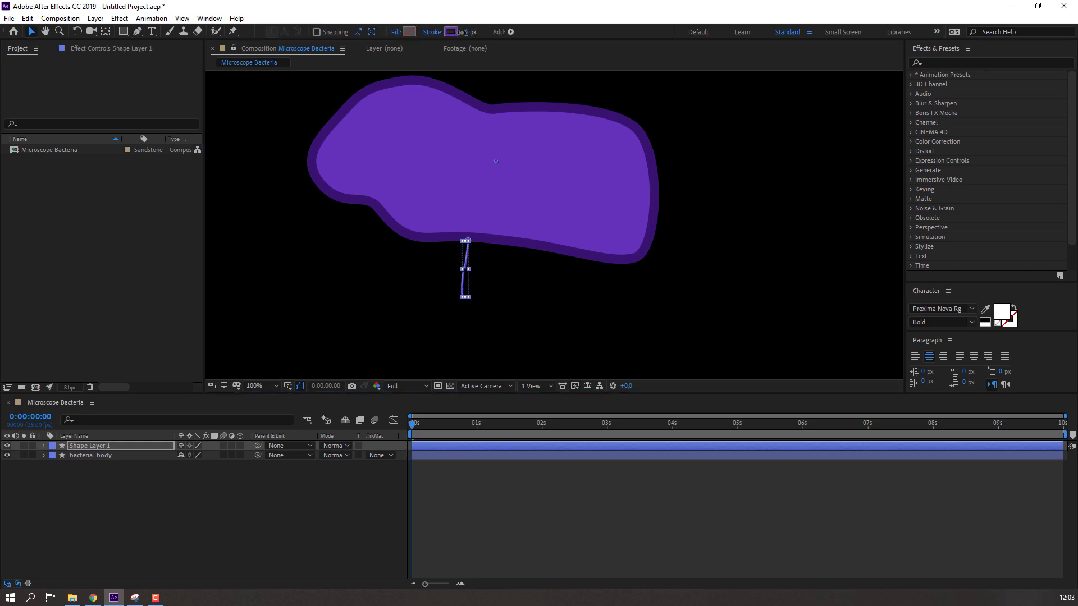
{"action": "left_click", "coordinate": [327, 534]}
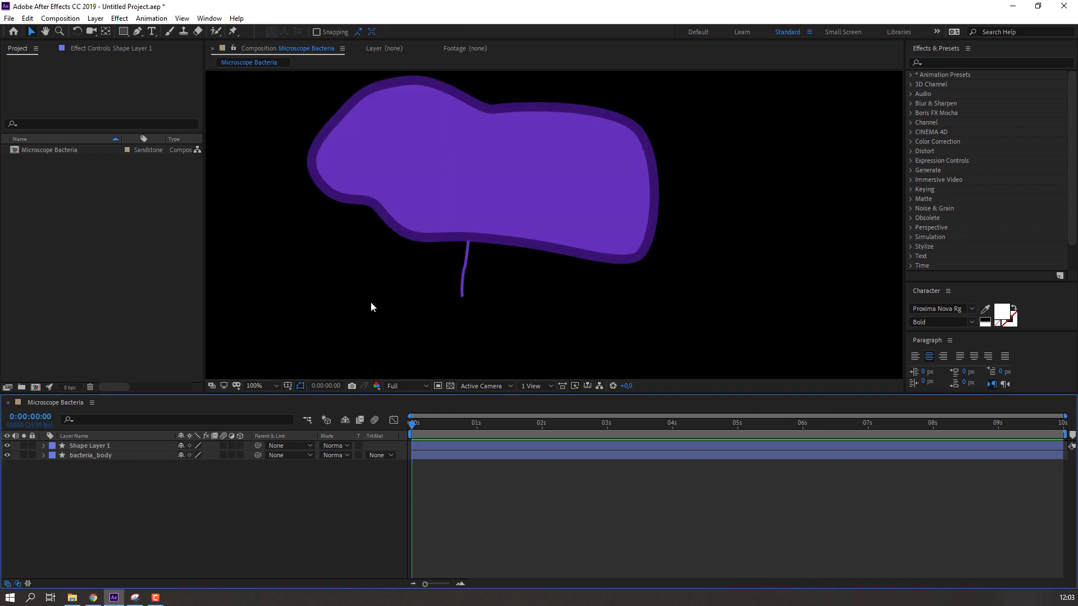
Draw a straight vertical line on a new shape layer, hanging from the body just right of the bent line.
{"action": "left_click", "coordinate": [137, 31]}
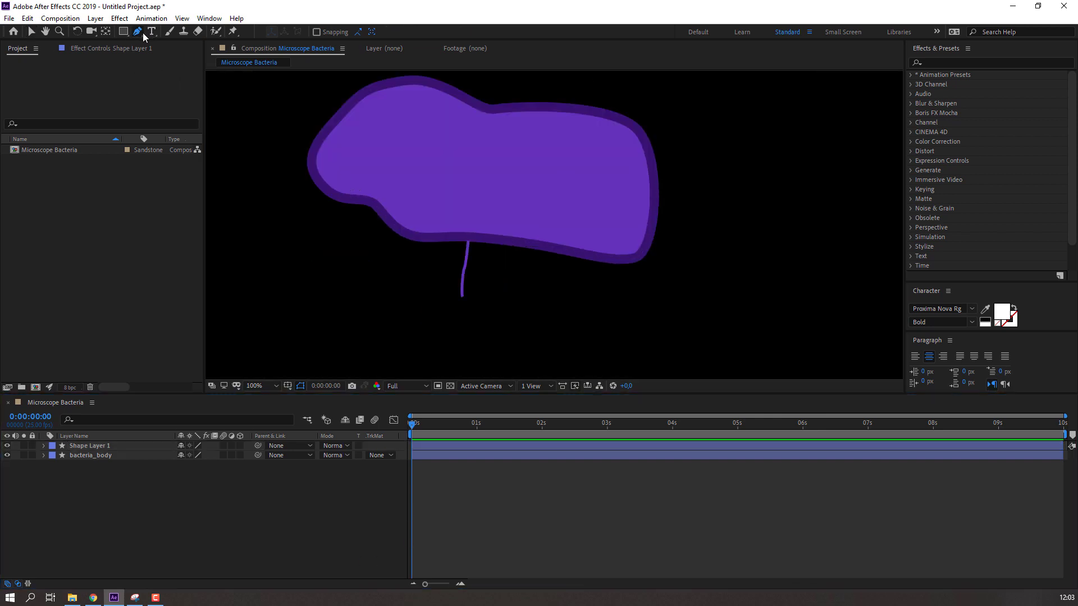
{"action": "left_click", "coordinate": [508, 245]}
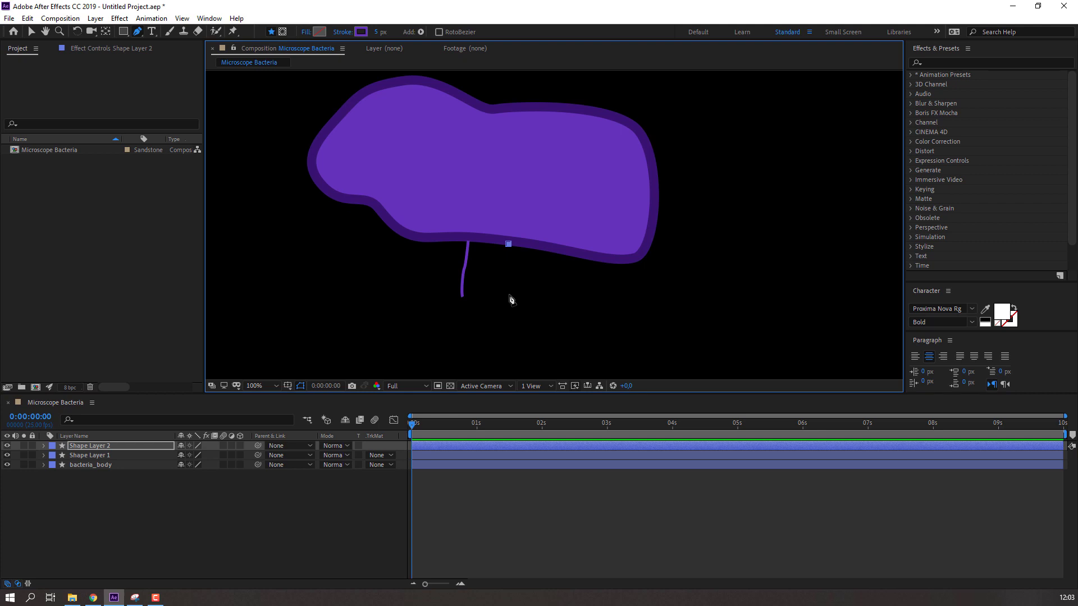
{"action": "left_click", "coordinate": [509, 294]}
{"action": "key", "text": "v"}
{"action": "left_click", "coordinate": [246, 507]}
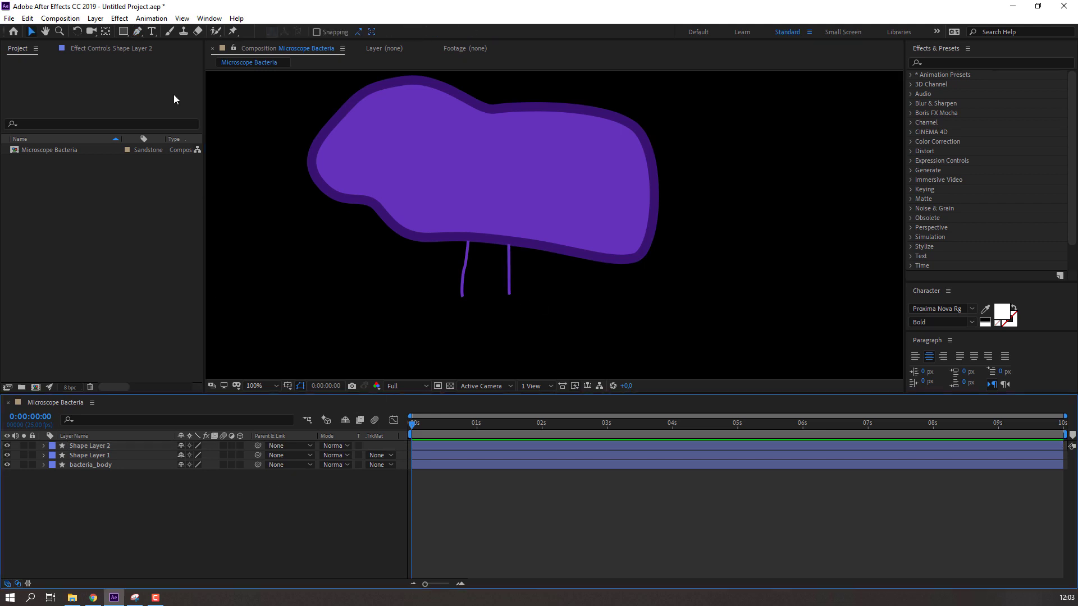
Draw another straight line on its own shape layer, hanging from the body to the right of the vertical line.
{"action": "left_click", "coordinate": [137, 31]}
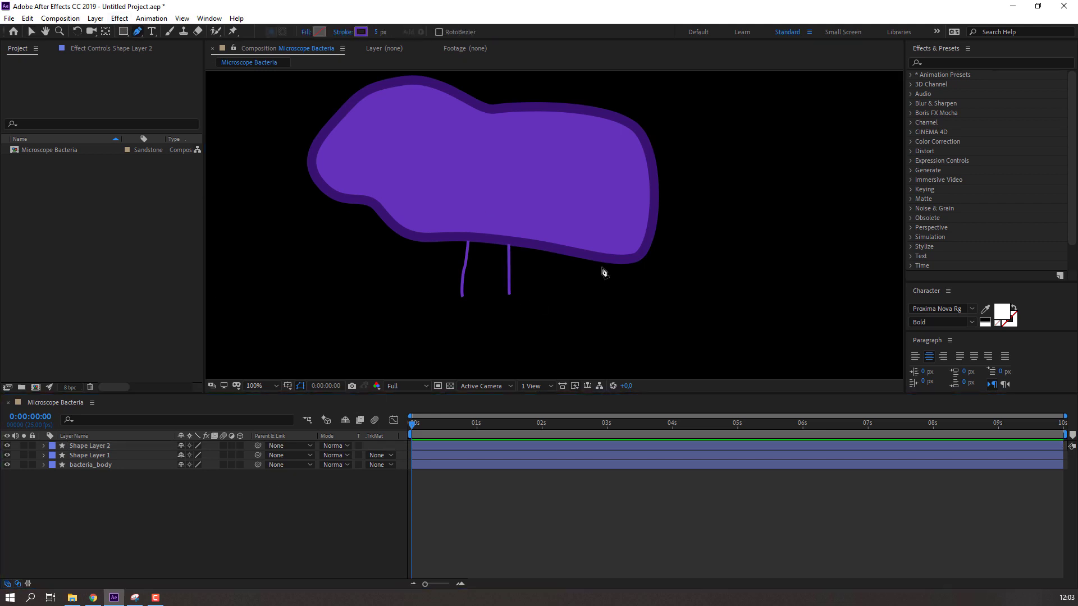
{"action": "left_click", "coordinate": [549, 251]}
{"action": "left_click", "coordinate": [553, 300]}
{"action": "left_click", "coordinate": [298, 496]}
{"action": "key", "text": "v"}
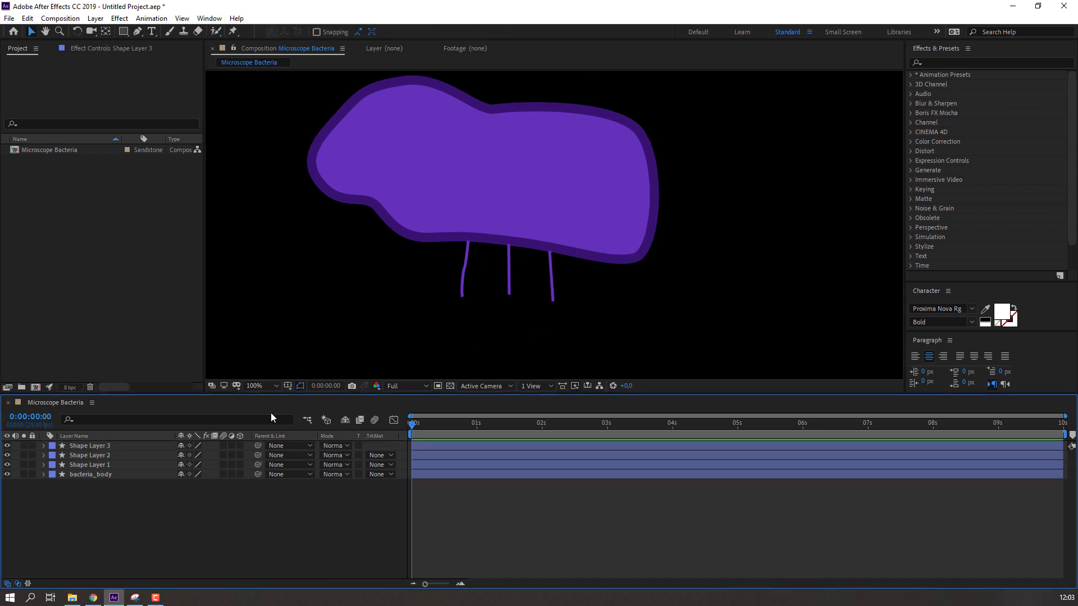
{"action": "left_click", "coordinate": [115, 445]}
{"action": "left_click", "coordinate": [260, 482]}
Draw a slanted line on a new shape layer from the body's lower edge, left of the bent line.
{"action": "left_click", "coordinate": [137, 32]}
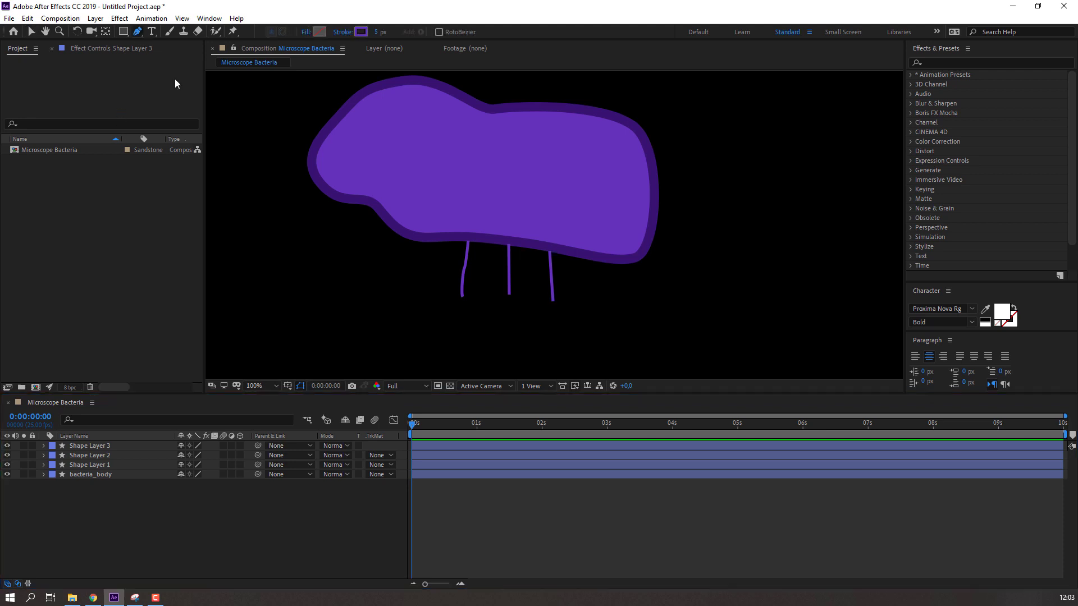
{"action": "left_click", "coordinate": [424, 239]}
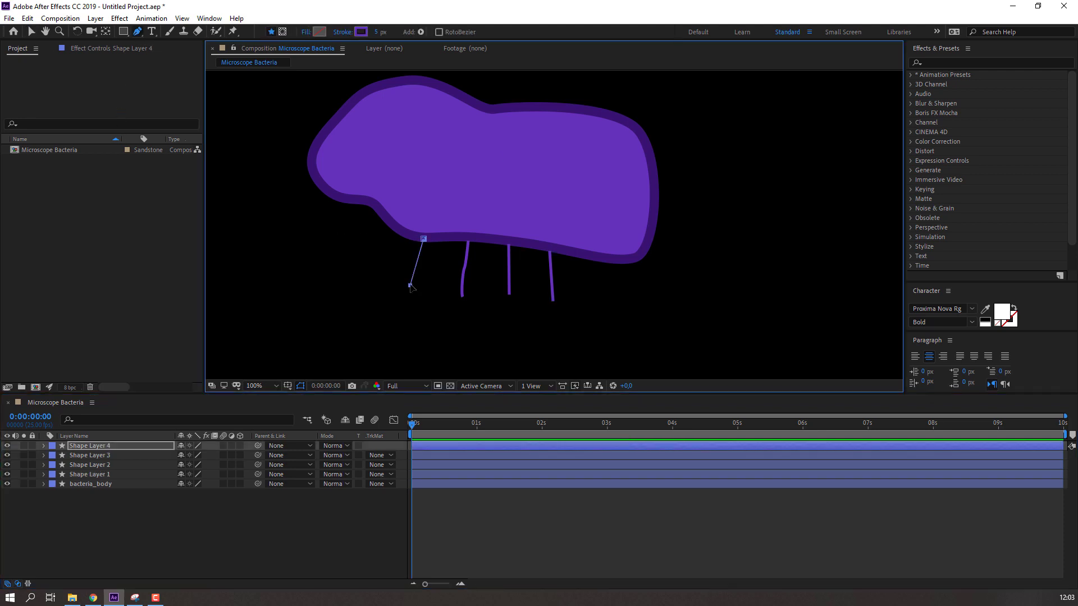
{"action": "left_click", "coordinate": [410, 286]}
{"action": "key", "text": "v"}
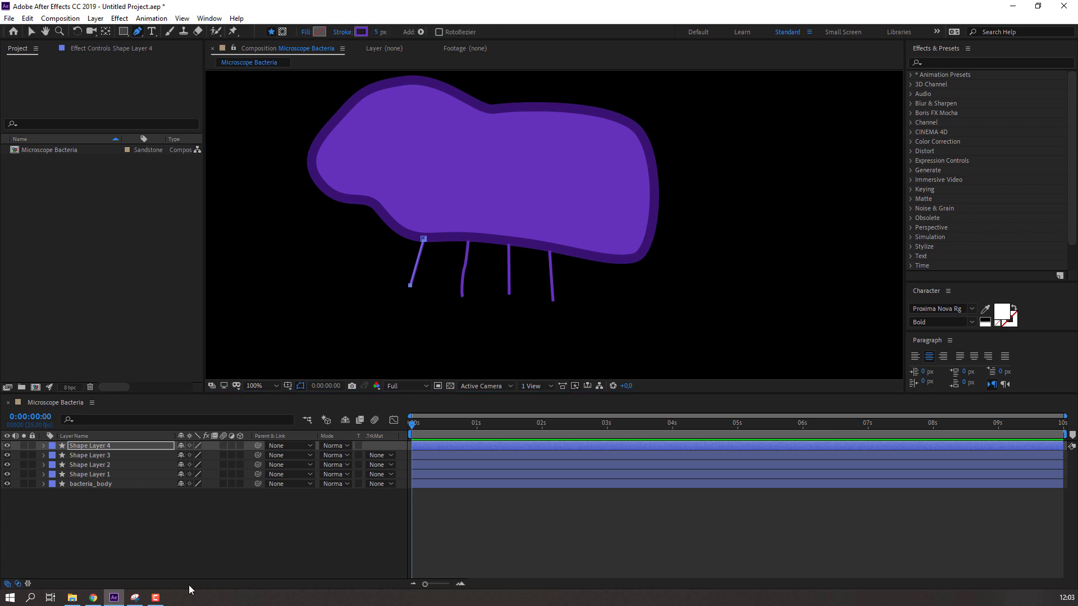
{"action": "left_click", "coordinate": [180, 552]}
Draw a diagonal line on its own shape layer, pointing down-left from the body's lower left curve.
{"action": "left_click", "coordinate": [138, 32]}
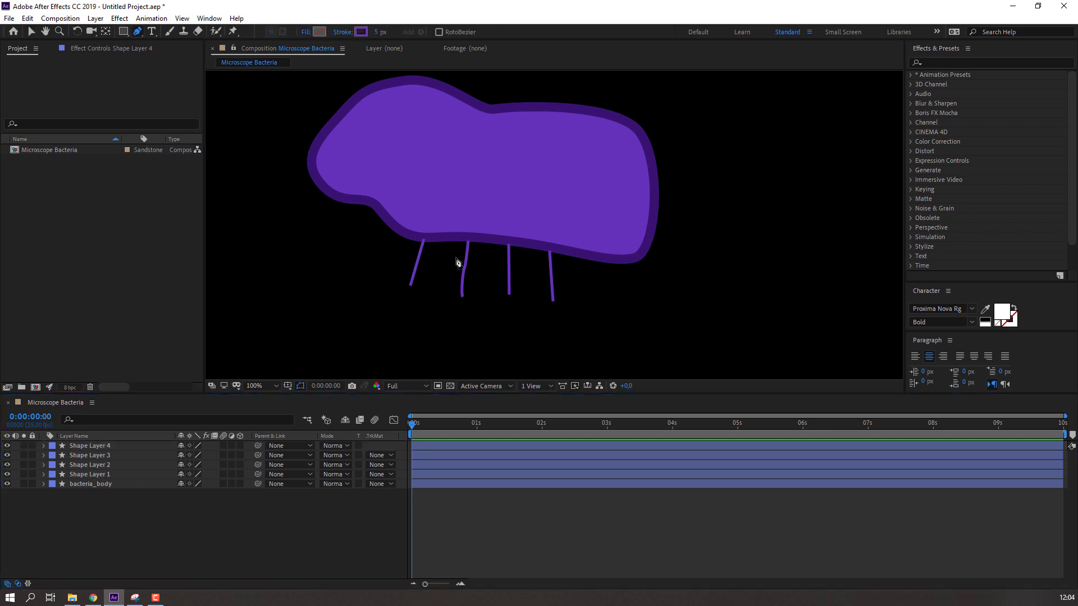
{"action": "left_click", "coordinate": [398, 234]}
{"action": "left_click", "coordinate": [357, 269]}
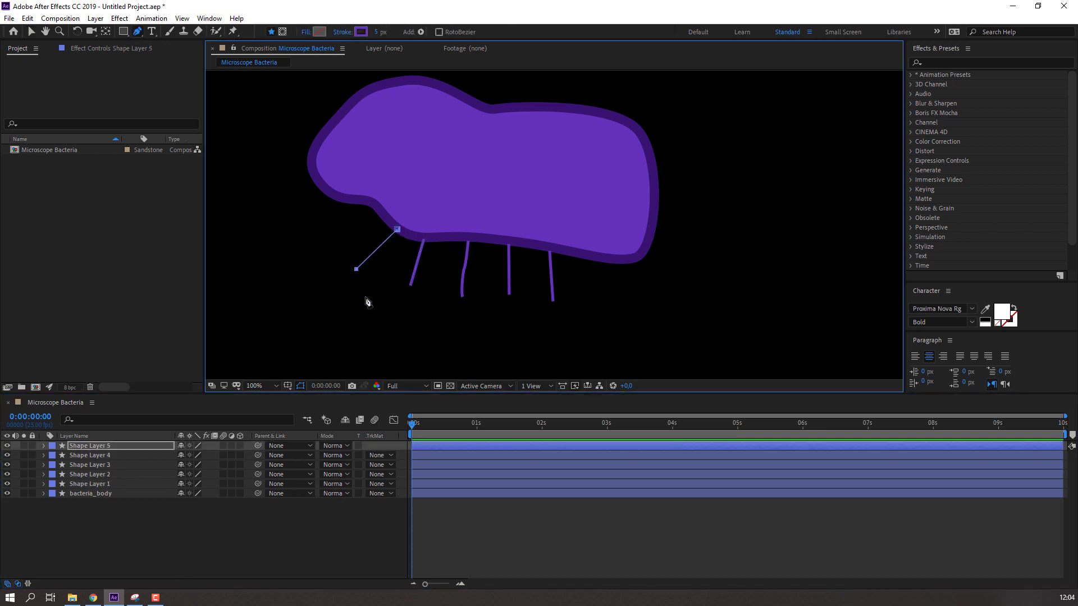
{"action": "left_click", "coordinate": [212, 507]}
{"action": "key", "text": "v"}
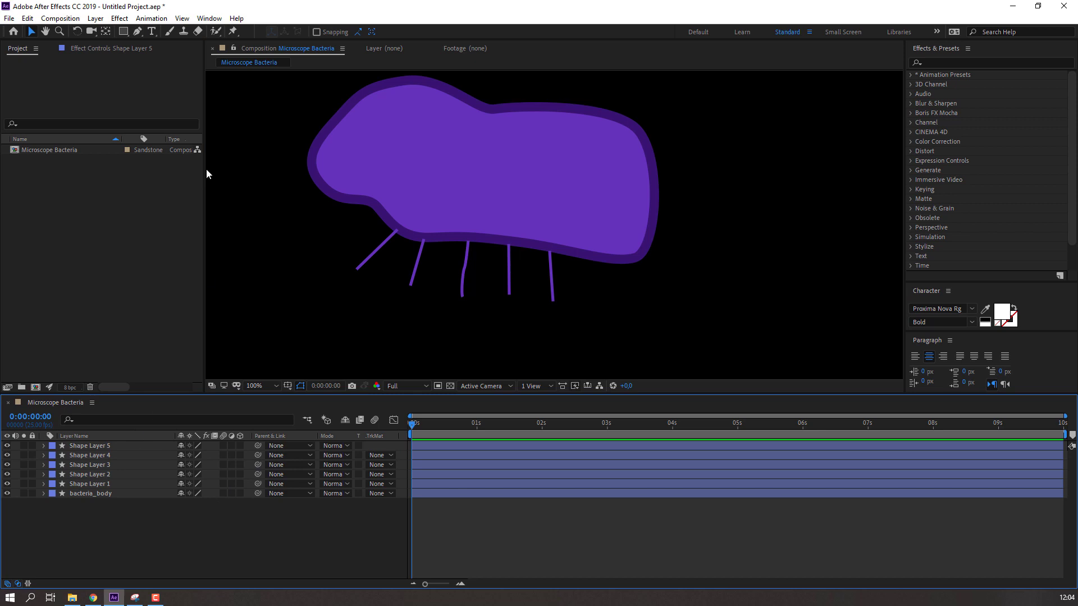
Center the anchor points of the diagonal and slanted lines, Shape Layers 5 and 4, on their content.
{"action": "left_click", "coordinate": [369, 254]}
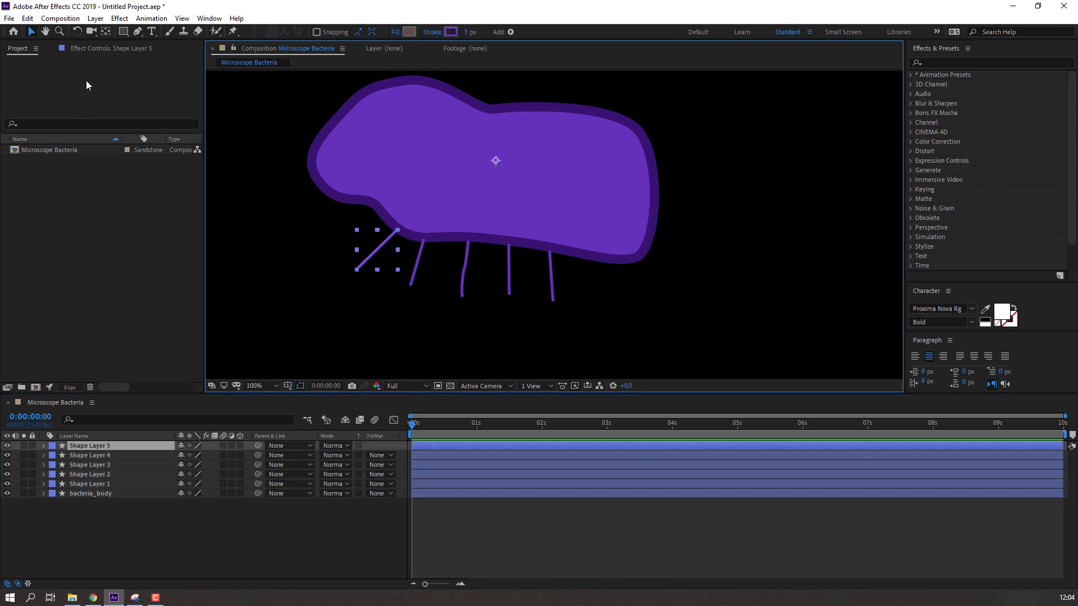
{"action": "left_click", "coordinate": [415, 272]}
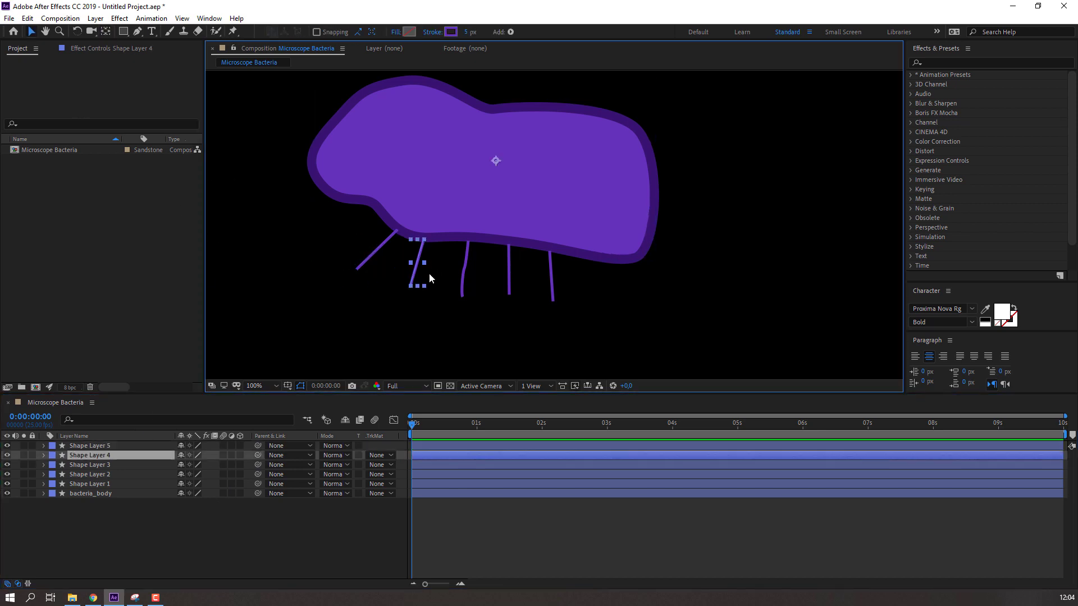
{"action": "left_click", "coordinate": [105, 31]}
{"action": "key", "text": "ctrl+alt+Home"}
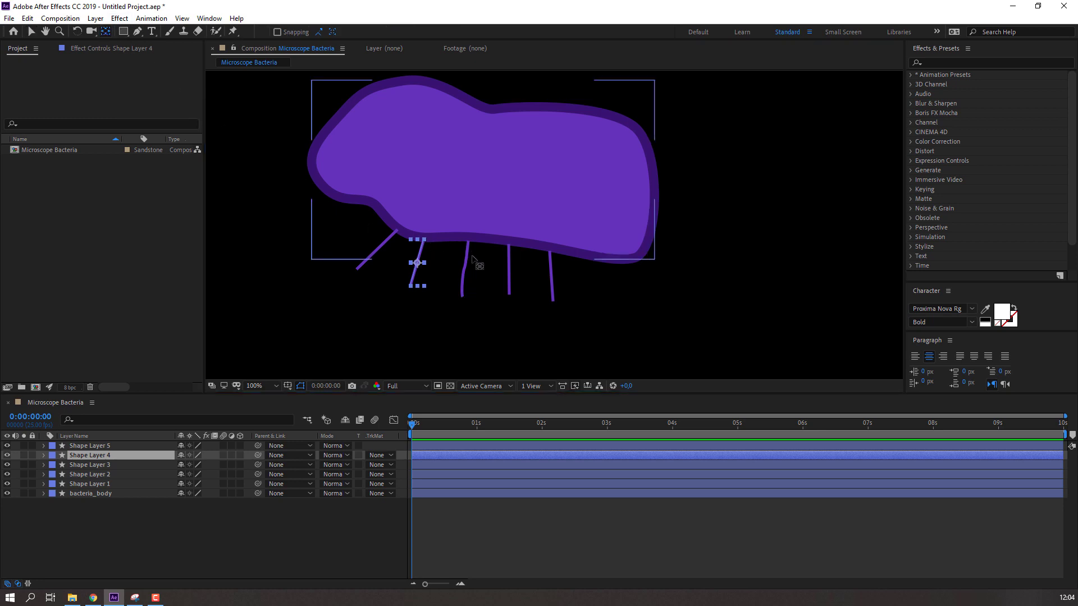
{"action": "key", "text": "v"}
Center the anchor points of the remaining three lines, Shape Layers 1, 2 and 3, on their content.
{"action": "left_click", "coordinate": [467, 260]}
{"action": "left_click", "coordinate": [463, 269]}
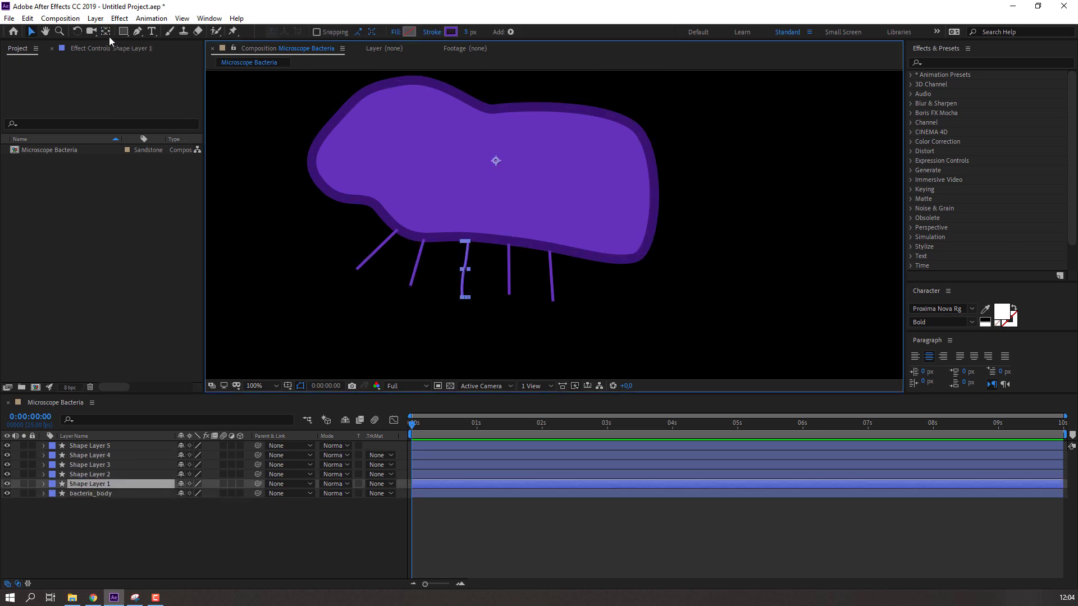
{"action": "left_click", "coordinate": [508, 268]}
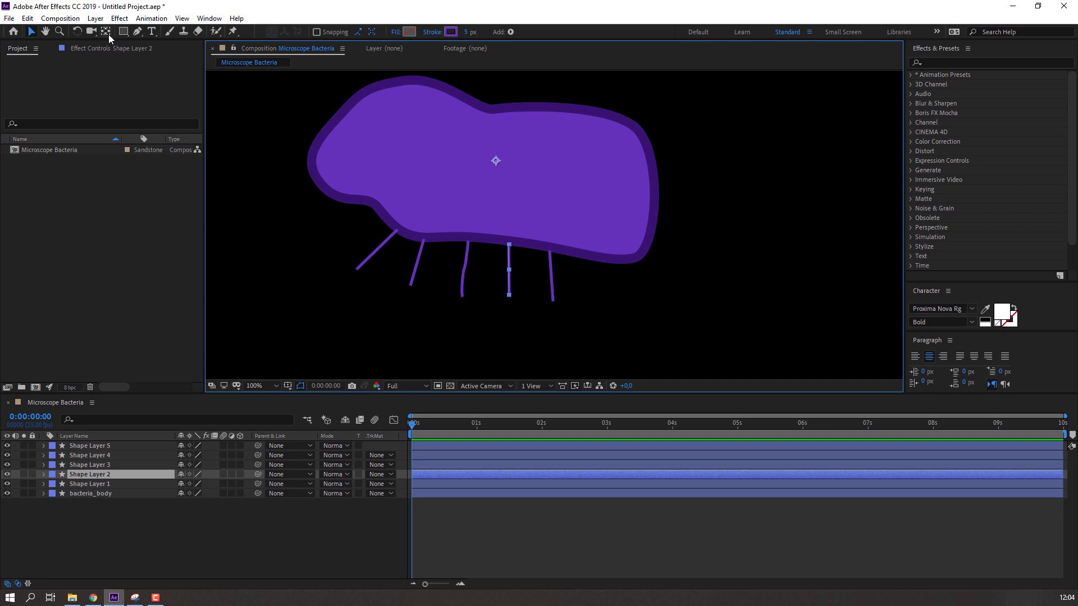
{"action": "left_click", "coordinate": [552, 272]}
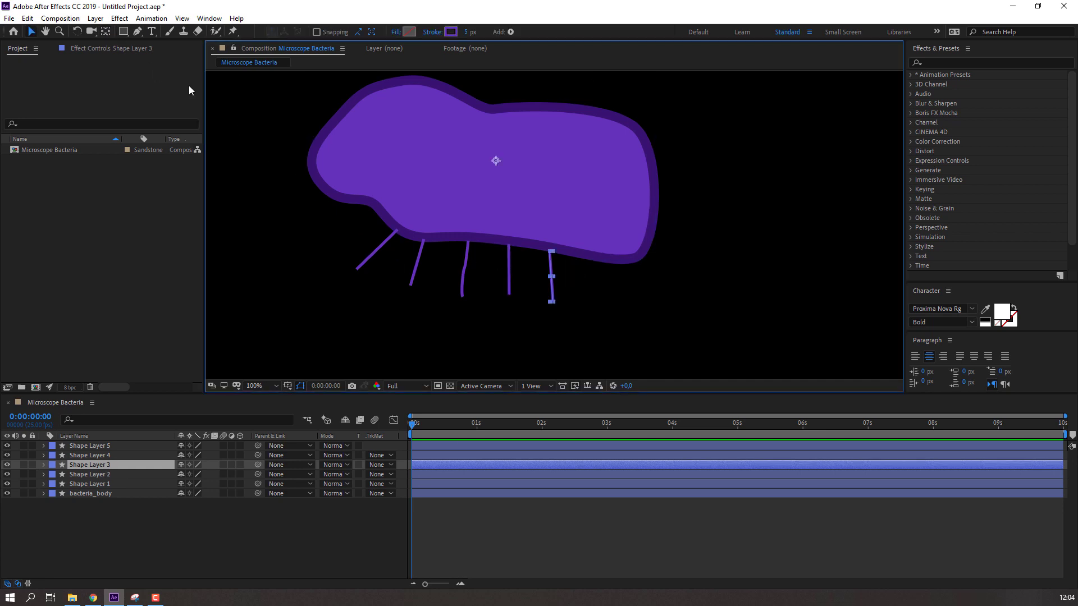
{"action": "left_click", "coordinate": [106, 32]}
{"action": "left_click", "coordinate": [148, 530]}
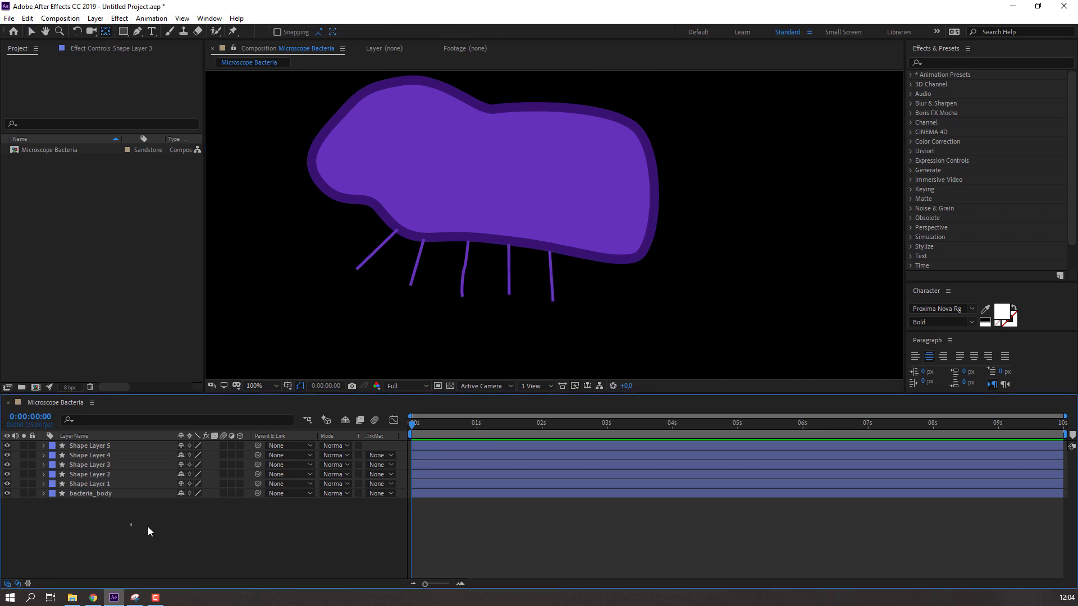
Add Wiggle Paths to the bent line's Shape Layer 1 and expand the modifier's settings.
{"action": "left_click", "coordinate": [111, 487]}
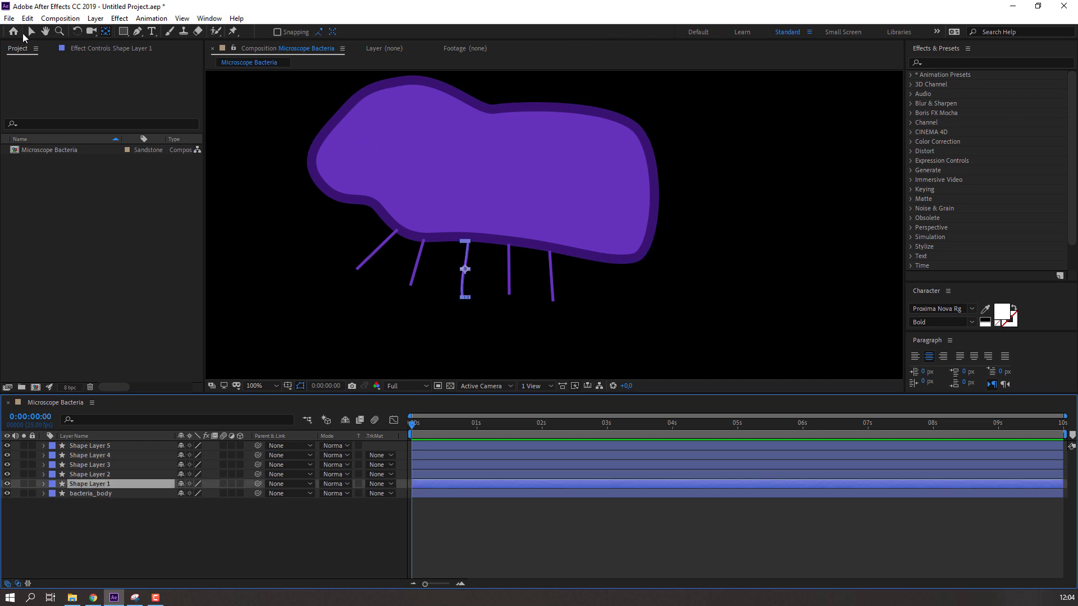
{"action": "left_click", "coordinate": [30, 33]}
{"action": "left_click", "coordinate": [510, 32]}
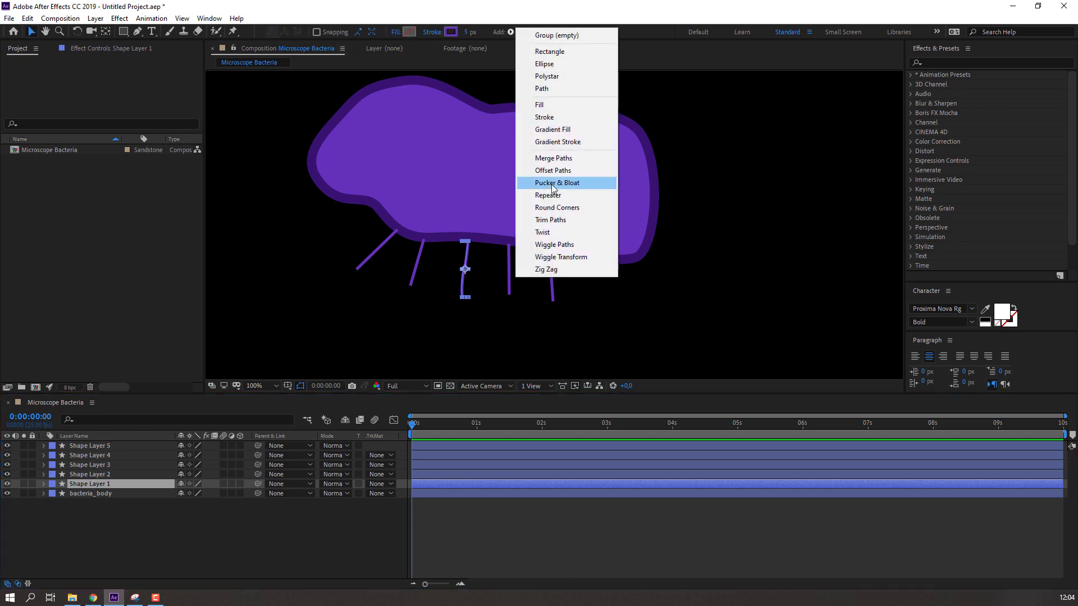
{"action": "left_click", "coordinate": [530, 248]}
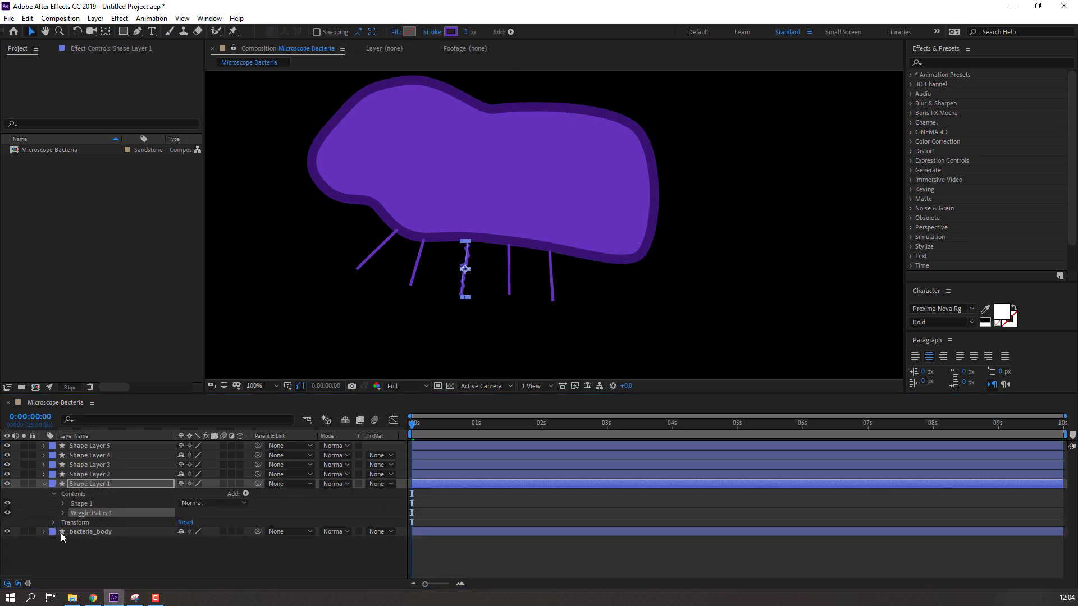
{"action": "left_click", "coordinate": [63, 513]}
{"action": "left_click", "coordinate": [219, 514]}
{"action": "key", "text": "period"}
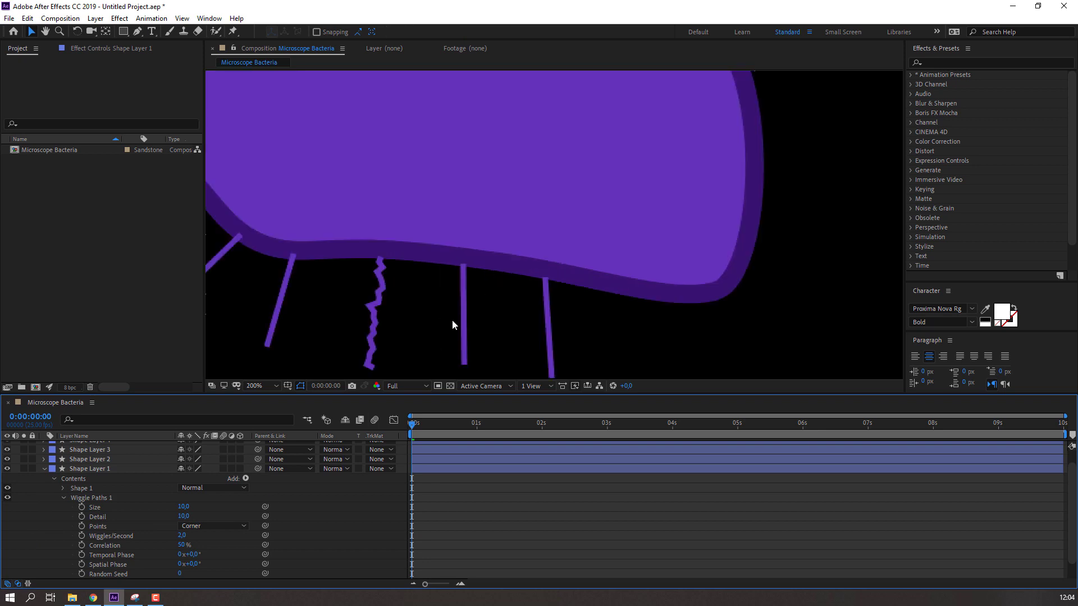
Set the Detail of Shape Layer 1's Wiggle Paths to 3 and preview the motion.
{"action": "left_click_drag", "start_coordinate": [411, 293], "coordinate": [440, 223]}
{"action": "mouse_move", "coordinate": [183, 507]}
{"action": "left_mouse_down"}
{"action": "mouse_move", "coordinate": [193, 517]}
{"action": "mouse_move", "coordinate": [178, 517]}
{"action": "left_mouse_up"}
{"action": "key", "text": "ctrl+z"}
{"action": "type", "text": "3"}
{"action": "key", "text": "Return"}
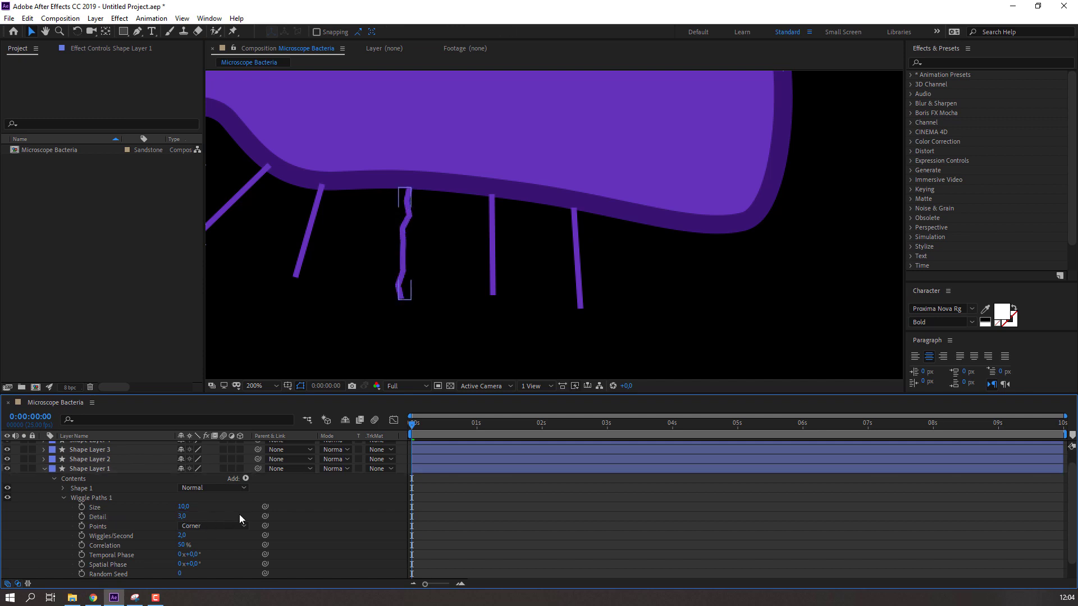
{"action": "key", "text": "space"}
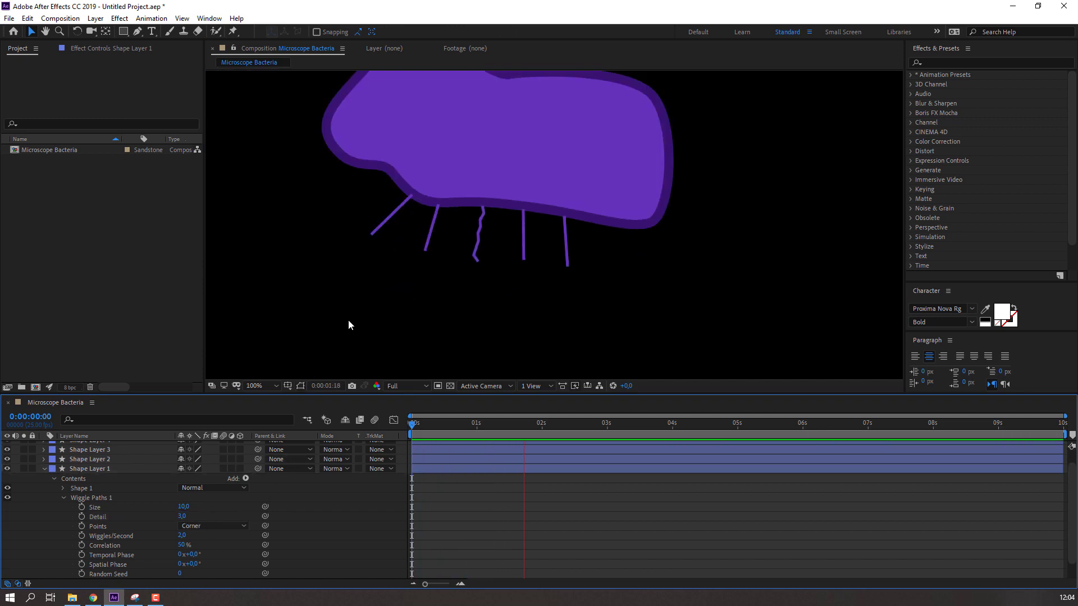
Change the Wiggle Paths Points option from Corner to Smooth and preview the wiggling line.
{"action": "scroll", "coordinate": [390, 318], "scroll_direction": "up", "scroll_amount": 1}
{"action": "left_click_drag", "start_coordinate": [452, 425], "coordinate": [464, 427]}
{"action": "left_click", "coordinate": [91, 498]}
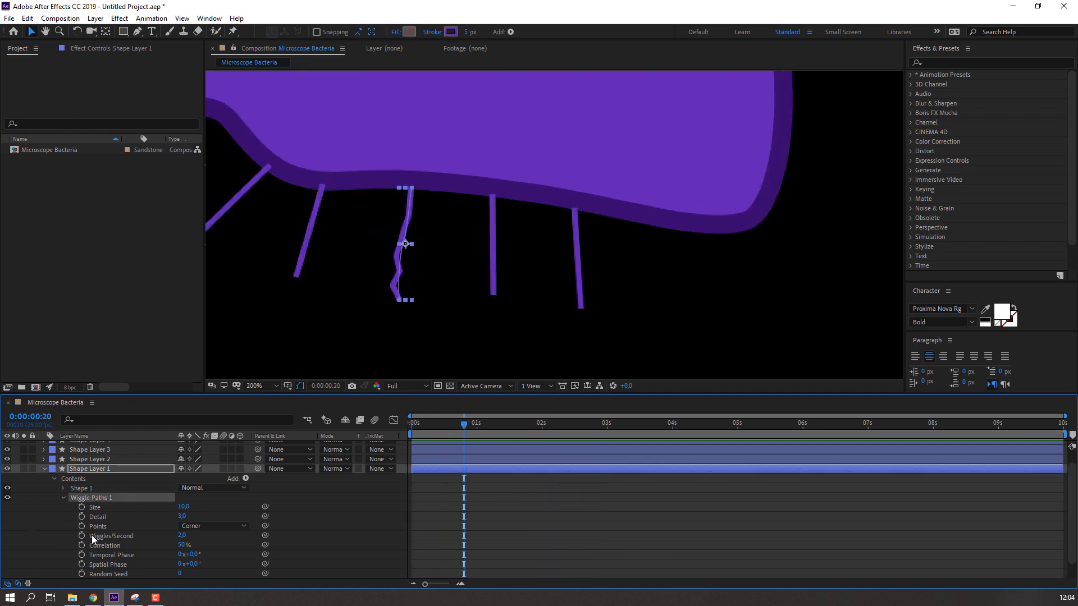
{"action": "left_click", "coordinate": [216, 527]}
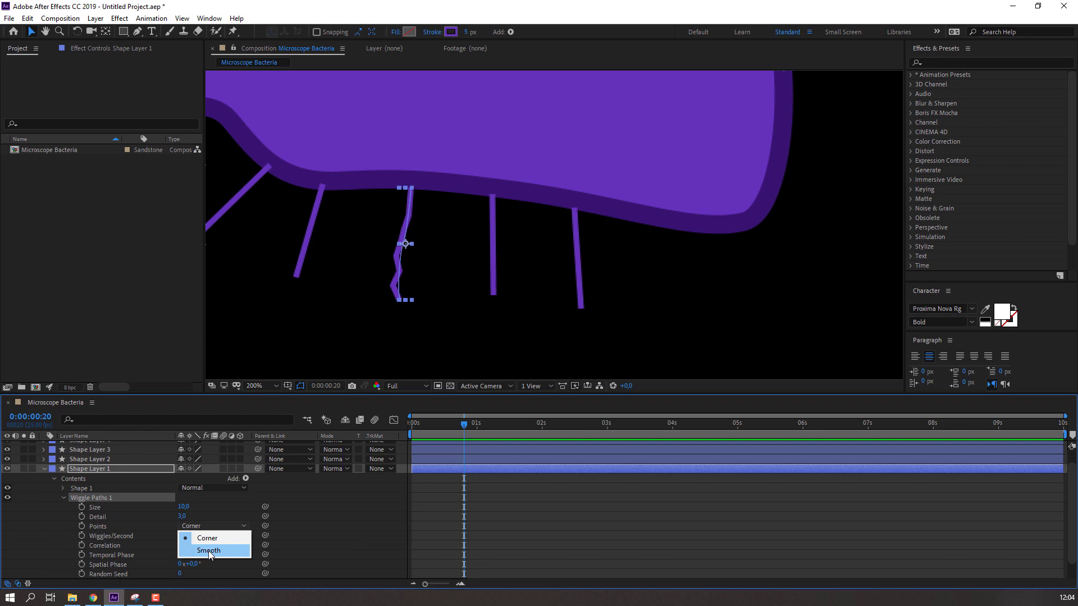
{"action": "left_click", "coordinate": [209, 551]}
{"action": "left_click", "coordinate": [446, 486]}
{"action": "key", "text": "space"}
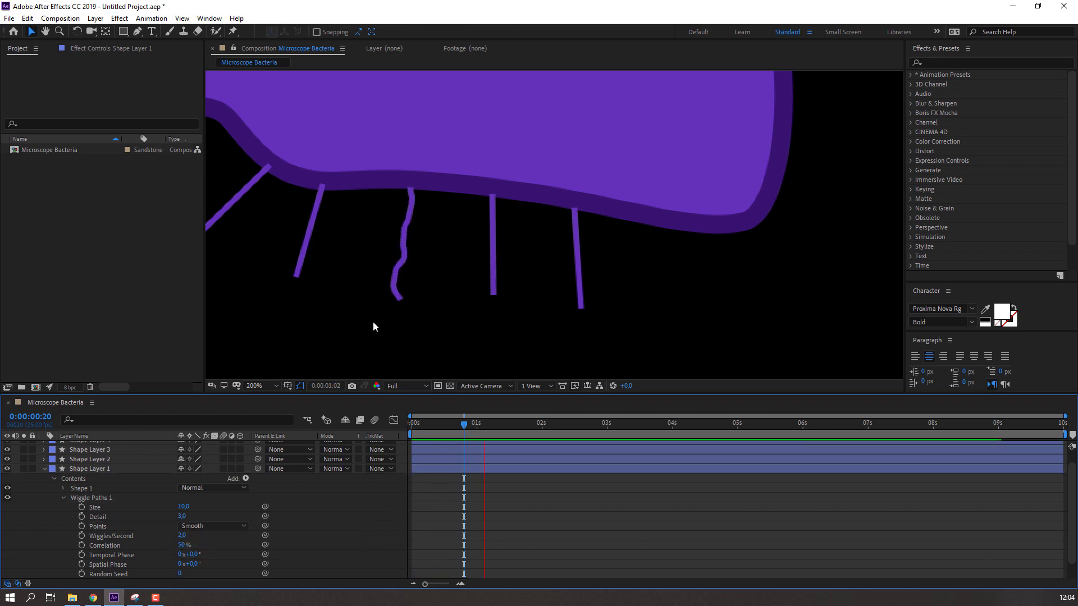
Set the Detail of Shape Layer 1's Wiggle Paths to 5 and play the animation.
{"action": "left_click", "coordinate": [183, 517]}
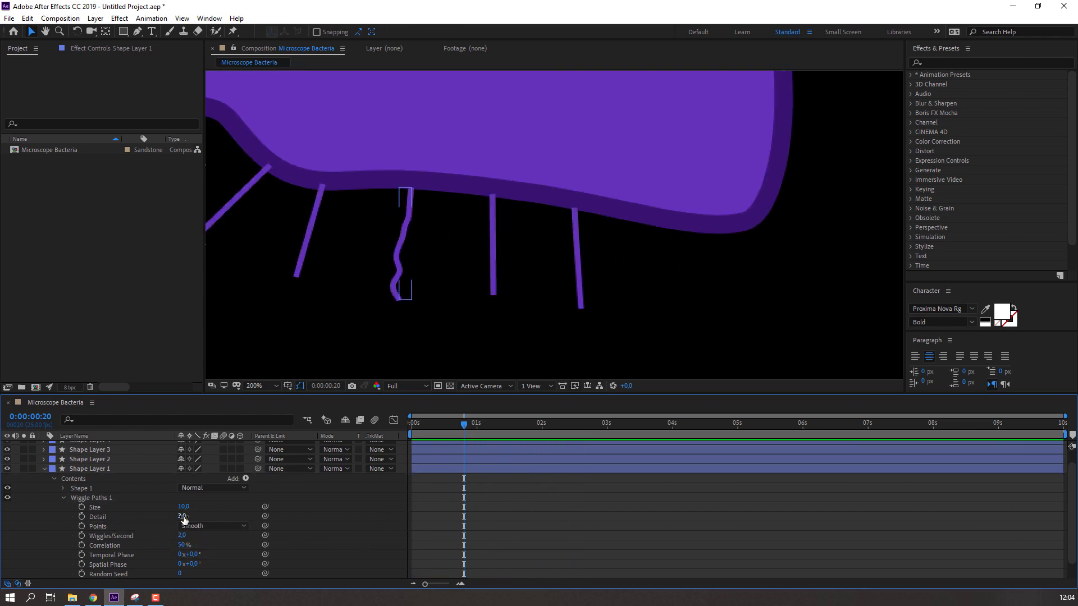
{"action": "left_click", "coordinate": [183, 516]}
{"action": "type", "text": "5"}
{"action": "key", "text": "Return"}
{"action": "key", "text": "space"}
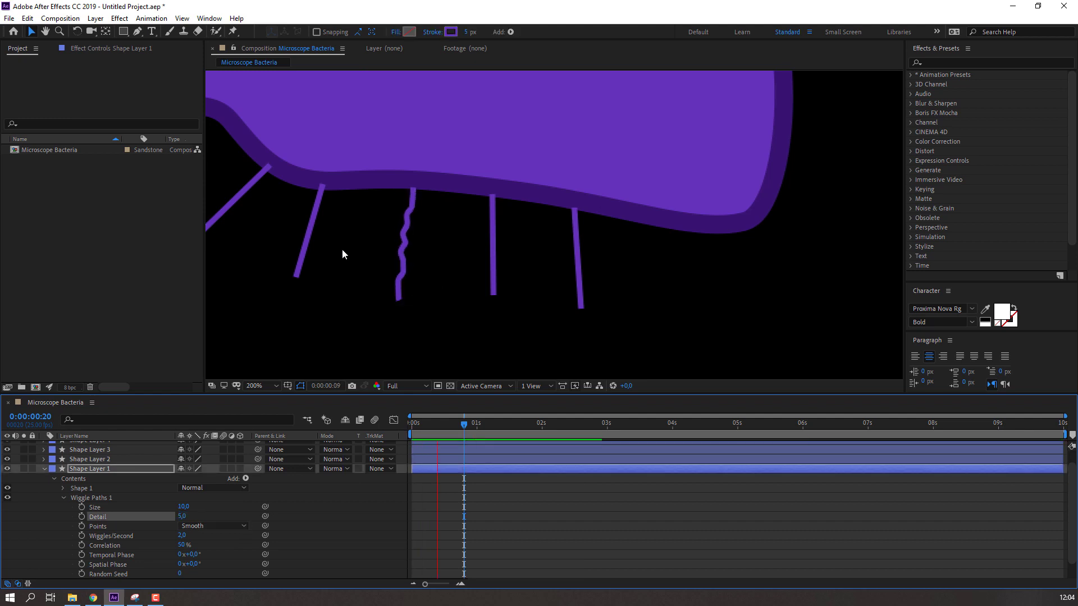
Copy Wiggle Paths 1 from Shape Layer 1, paste it onto Shape Layer 2, and preview the two wiggling lines.
{"action": "key", "text": "comma"}
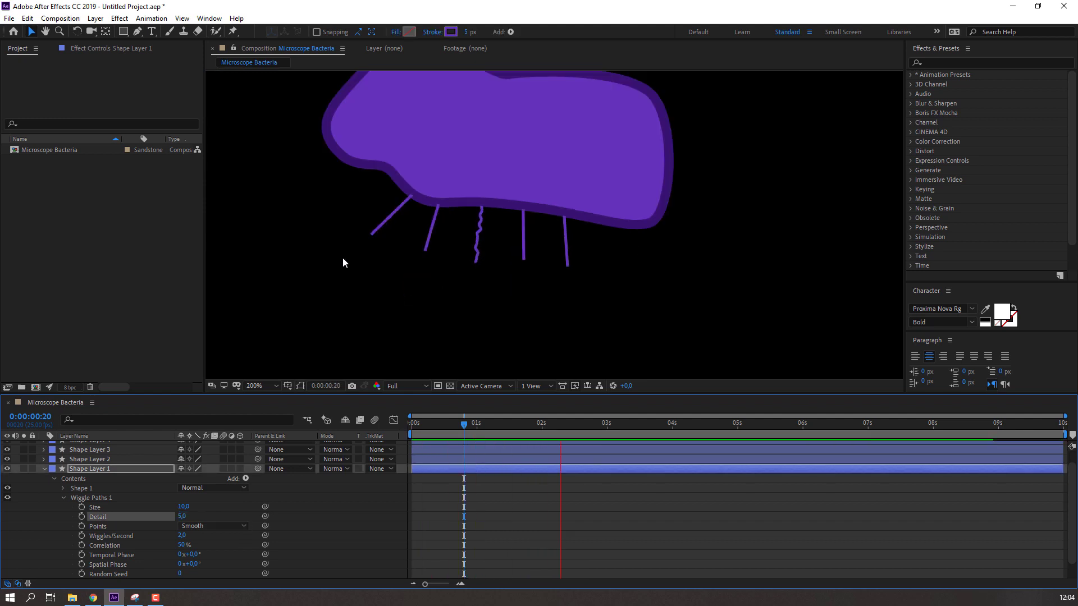
{"action": "key", "text": "space"}
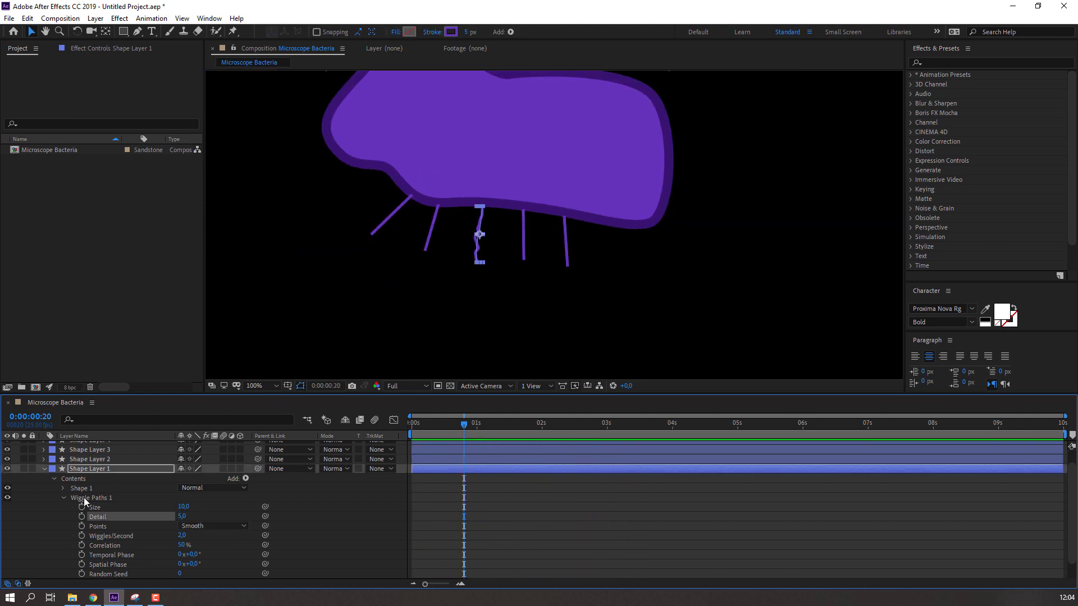
{"action": "left_click", "coordinate": [83, 497]}
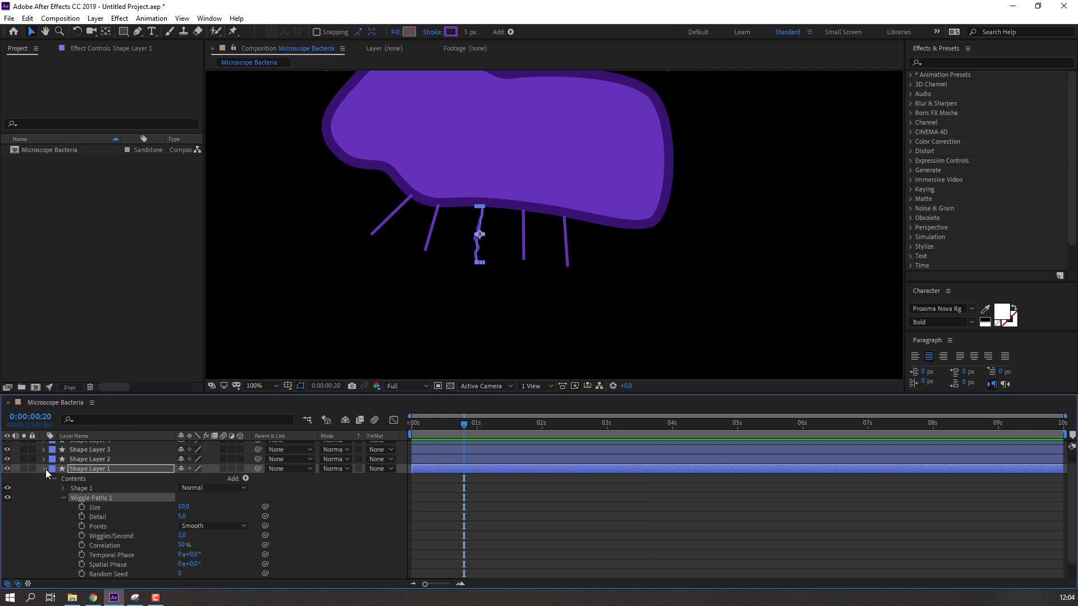
{"action": "left_click", "coordinate": [44, 469]}
{"action": "left_click", "coordinate": [94, 474]}
{"action": "key", "text": "ctrl+v"}
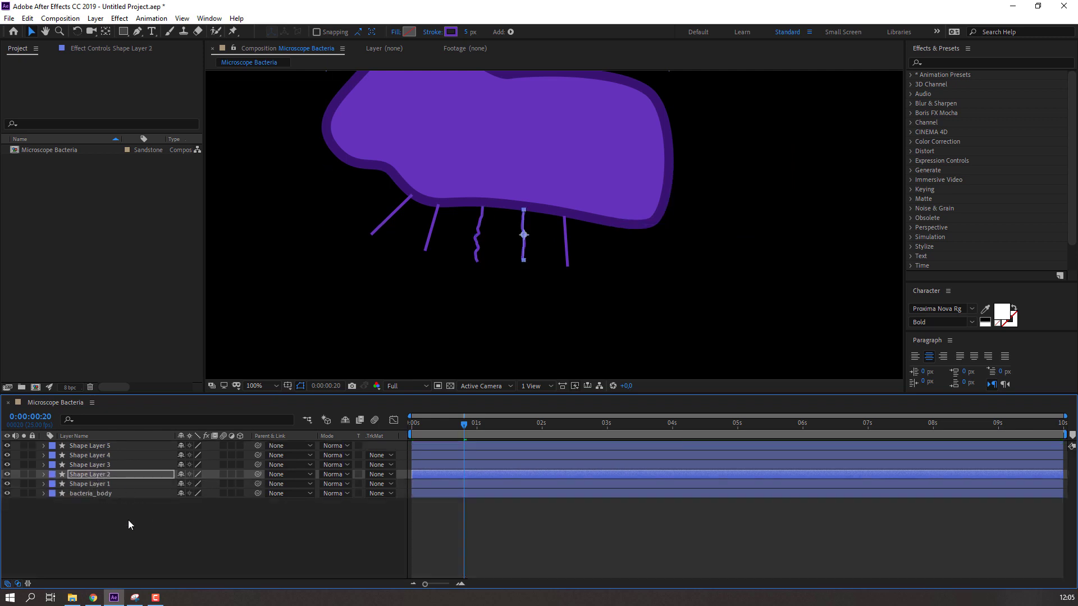
{"action": "left_click", "coordinate": [128, 520]}
{"action": "left_click", "coordinate": [91, 465]}
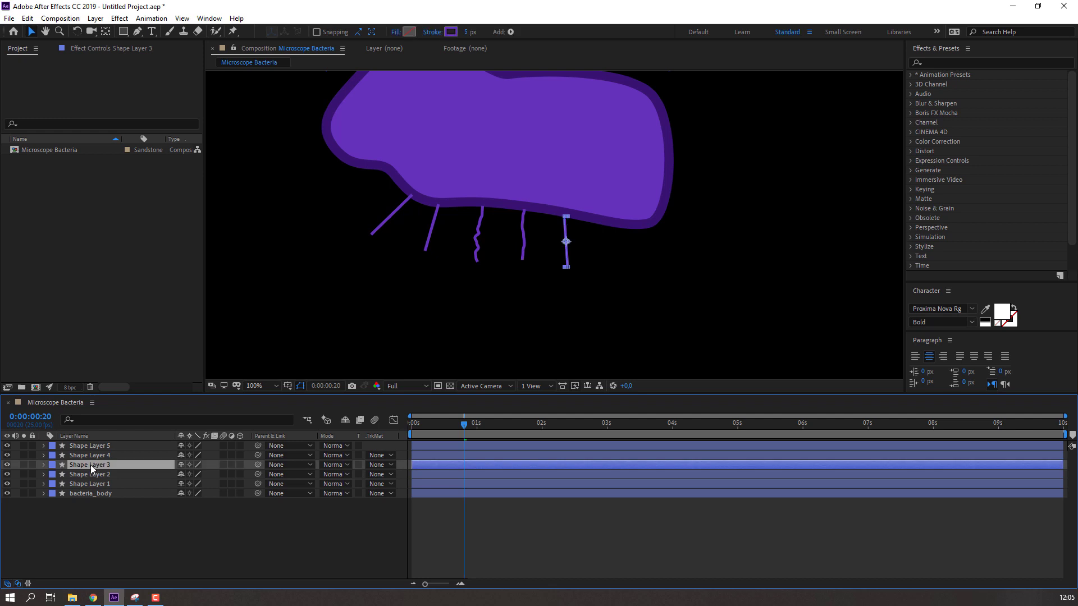
{"action": "left_click", "coordinate": [92, 474]}
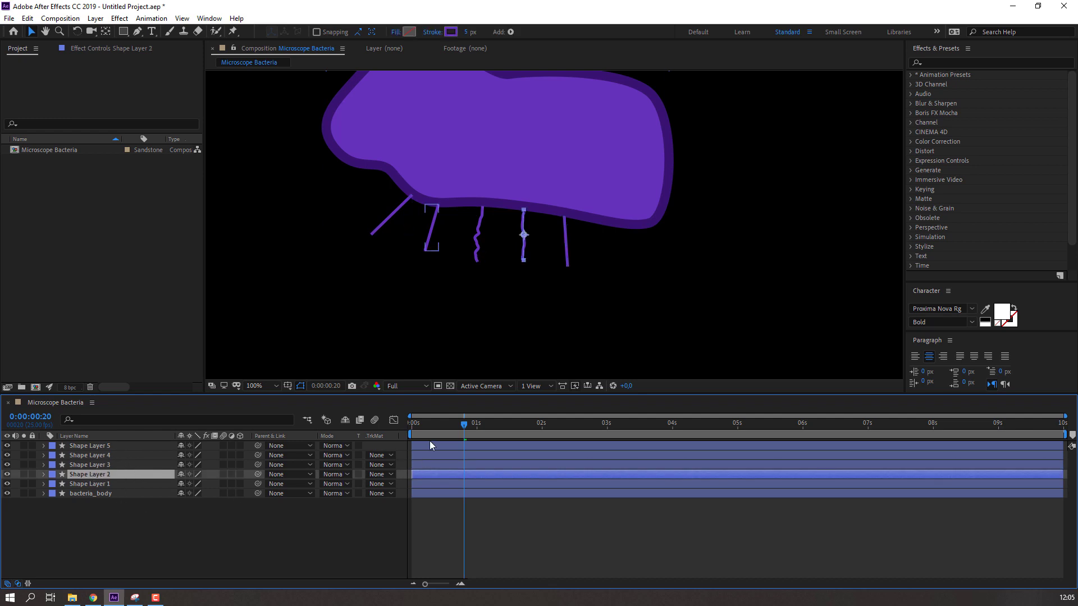
{"action": "key", "text": "space"}
{"action": "left_click", "coordinate": [304, 518]}
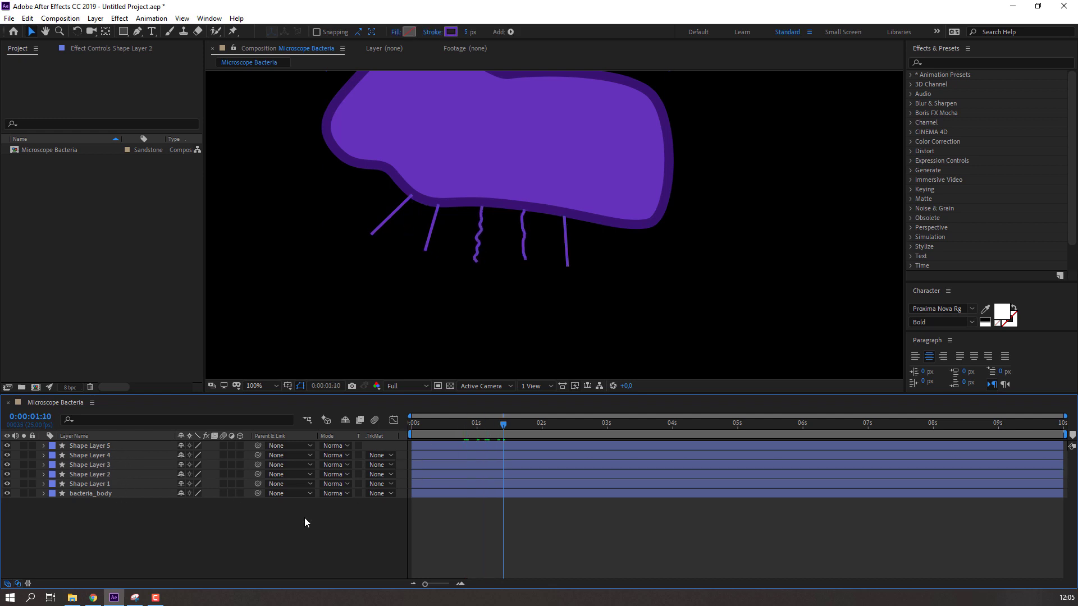
Paste the copied Wiggle Paths onto the three remaining straight lines, Shape Layers 3, 4 and 5, and preview the motion.
{"action": "left_click", "coordinate": [567, 237]}
{"action": "left_click", "coordinate": [433, 227], "text": "shift"}
{"action": "left_click", "coordinate": [402, 210], "text": "shift"}
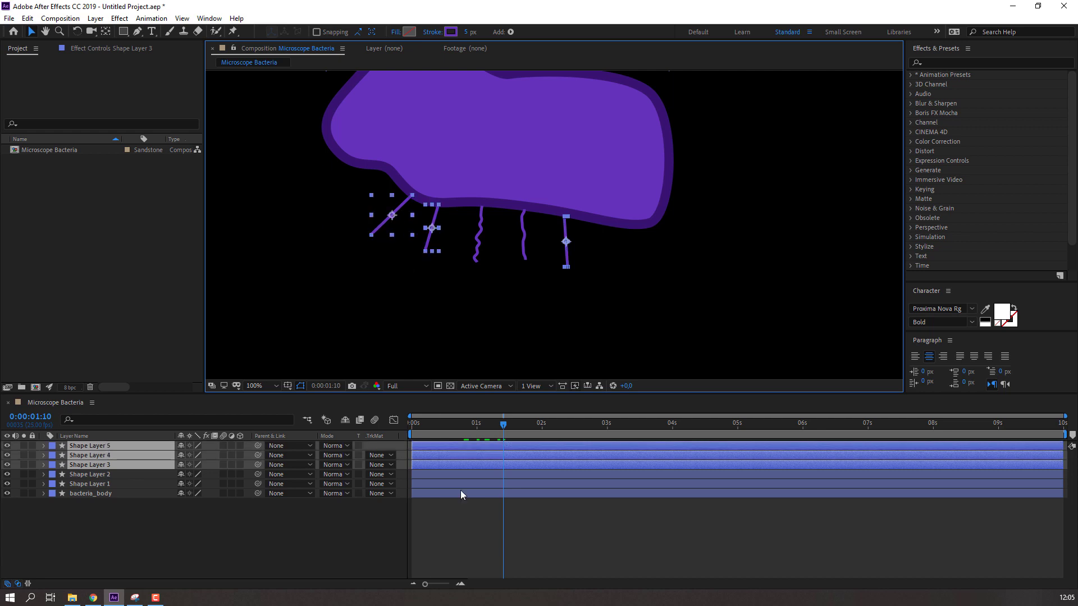
{"action": "left_click", "coordinate": [456, 531]}
{"action": "key", "text": "space"}
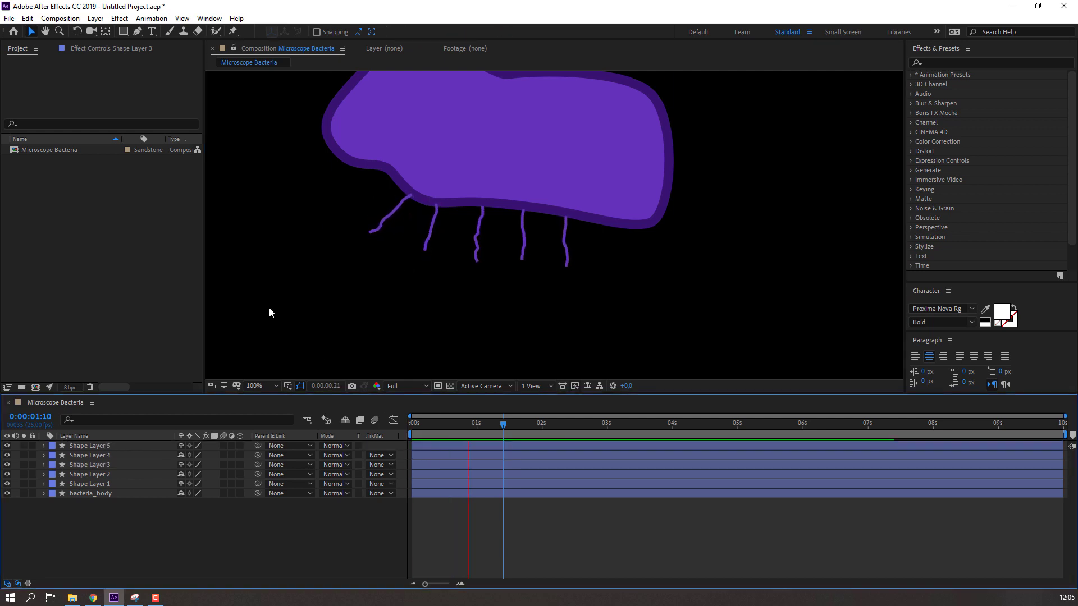
{"action": "scroll", "coordinate": [279, 271], "scroll_direction": "down", "scroll_amount": 2}
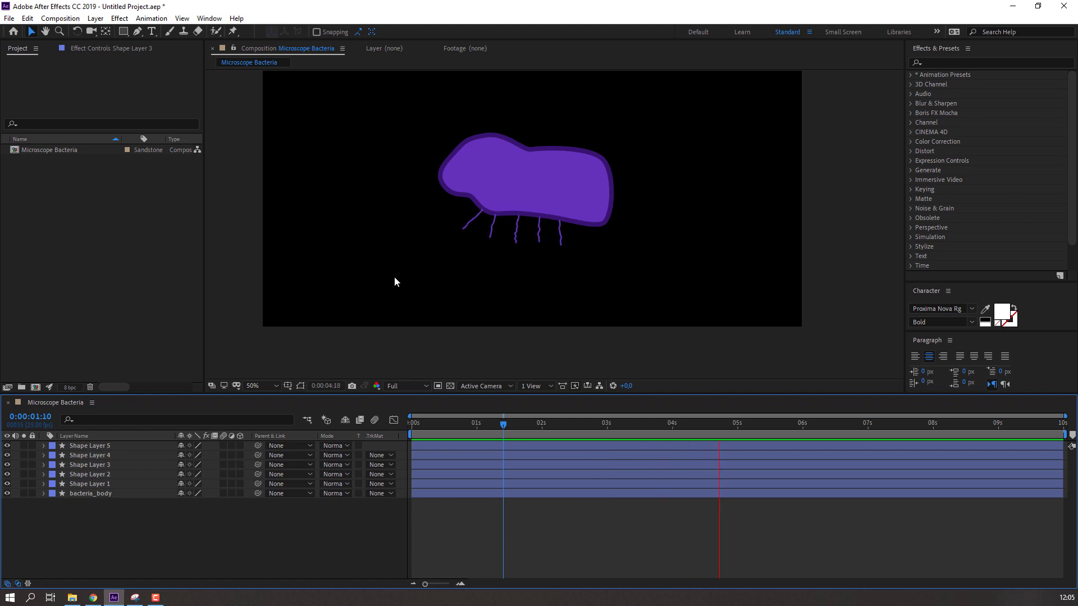
{"action": "scroll", "coordinate": [513, 262], "scroll_direction": "up", "scroll_amount": 2}
{"action": "key", "text": "space"}
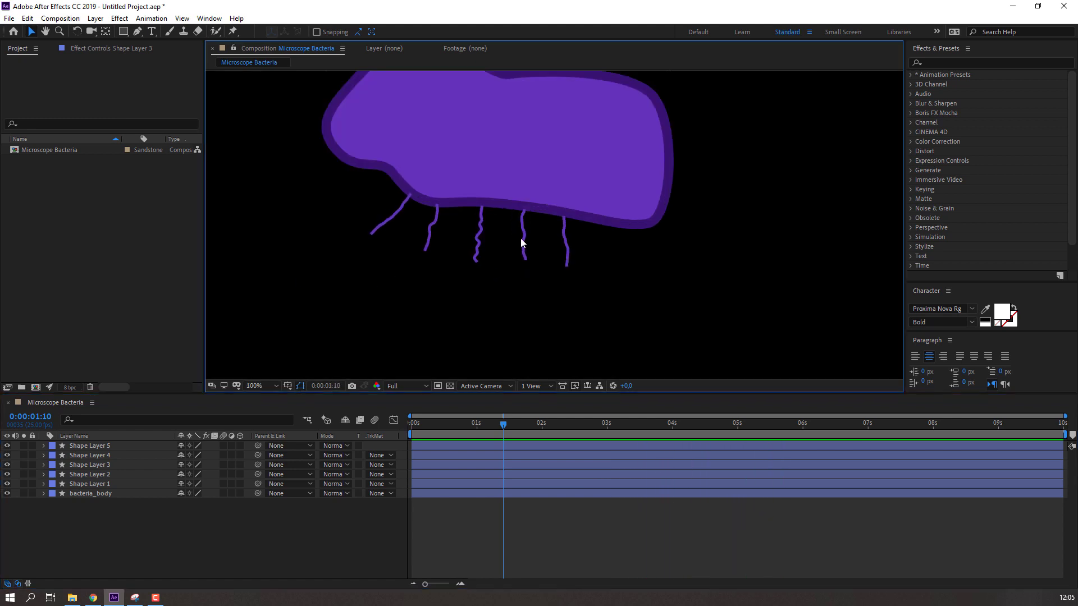
Set the stroke width of Shape Layers 1 through 5 to 8 px and preview the thicker lines.
{"action": "left_click", "coordinate": [100, 446]}
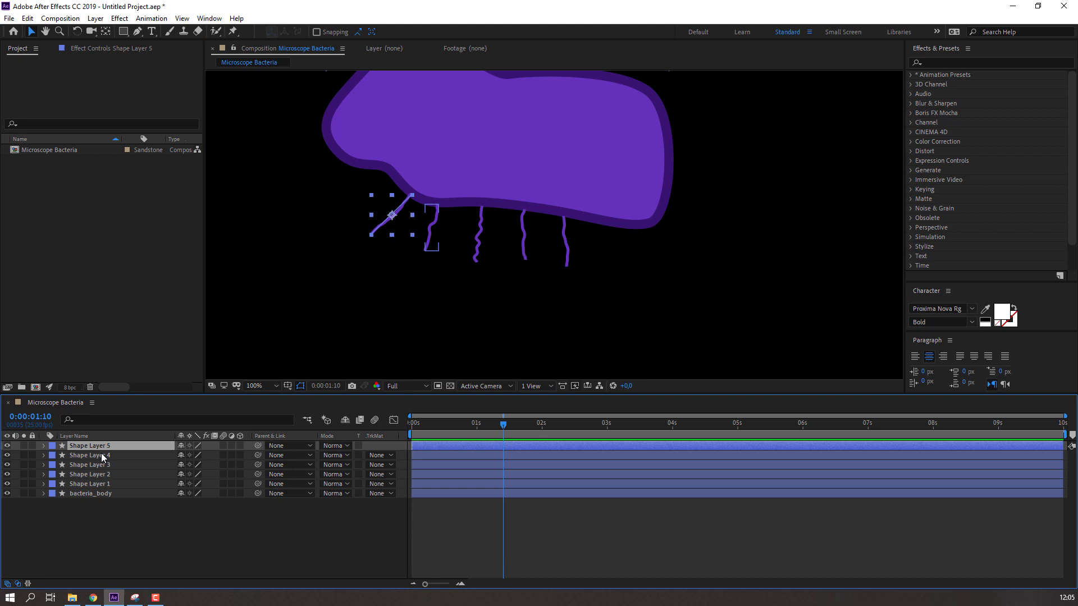
{"action": "left_click", "coordinate": [100, 484], "text": "shift"}
{"action": "left_click_drag", "start_coordinate": [468, 34], "coordinate": [472, 34]}
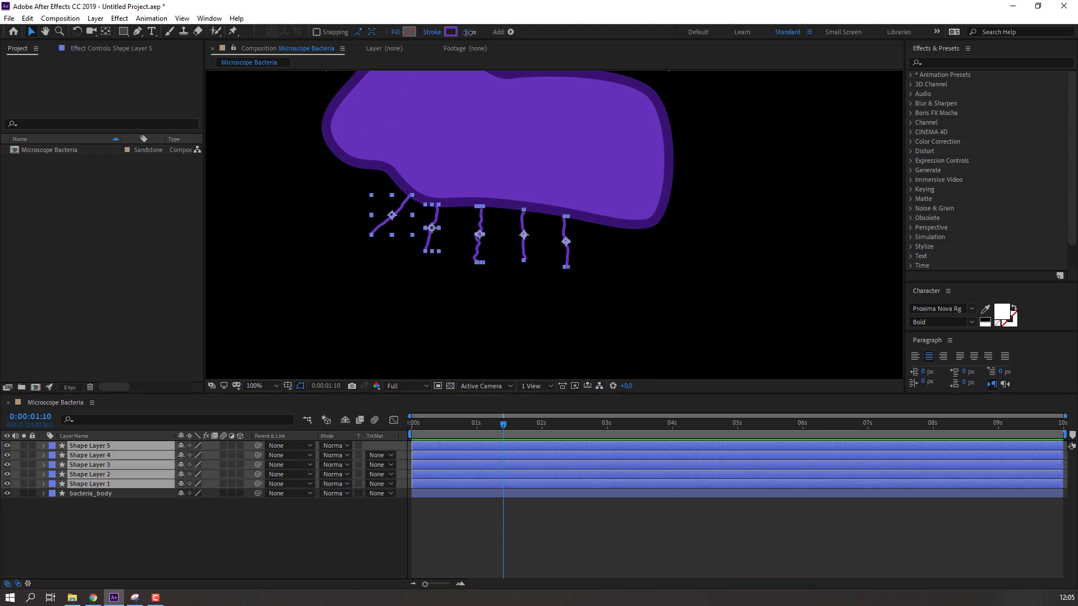
{"action": "left_click", "coordinate": [273, 518]}
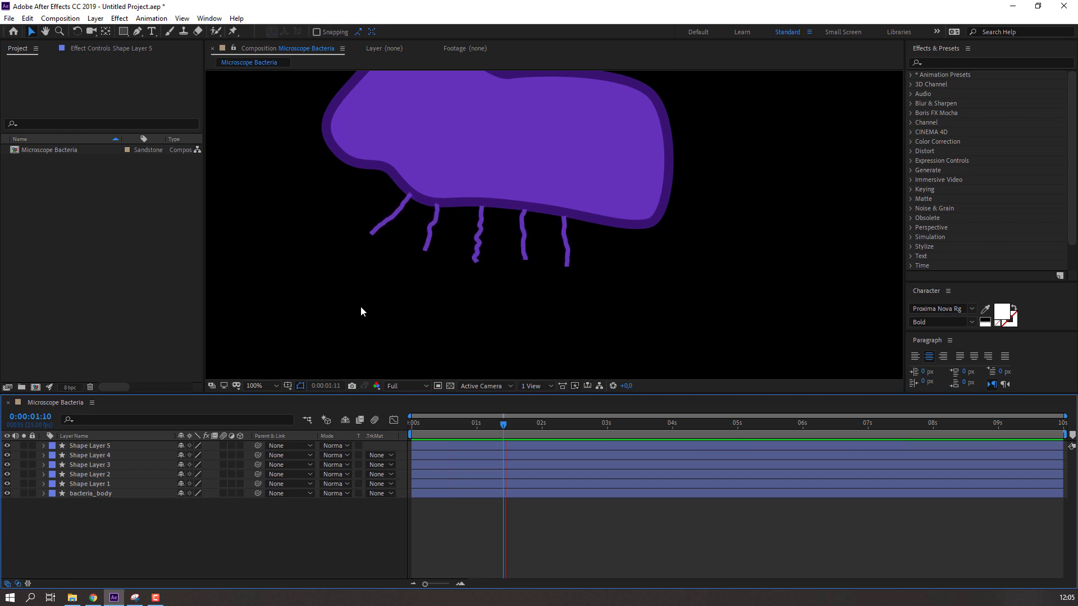
{"action": "key", "text": "period"}
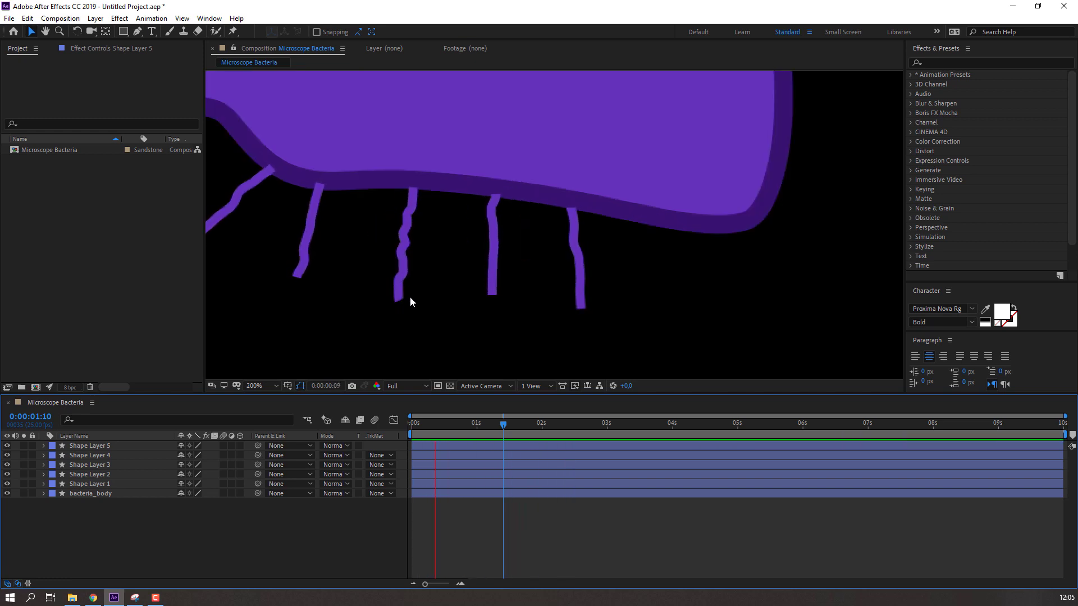
{"action": "key", "text": "comma"}
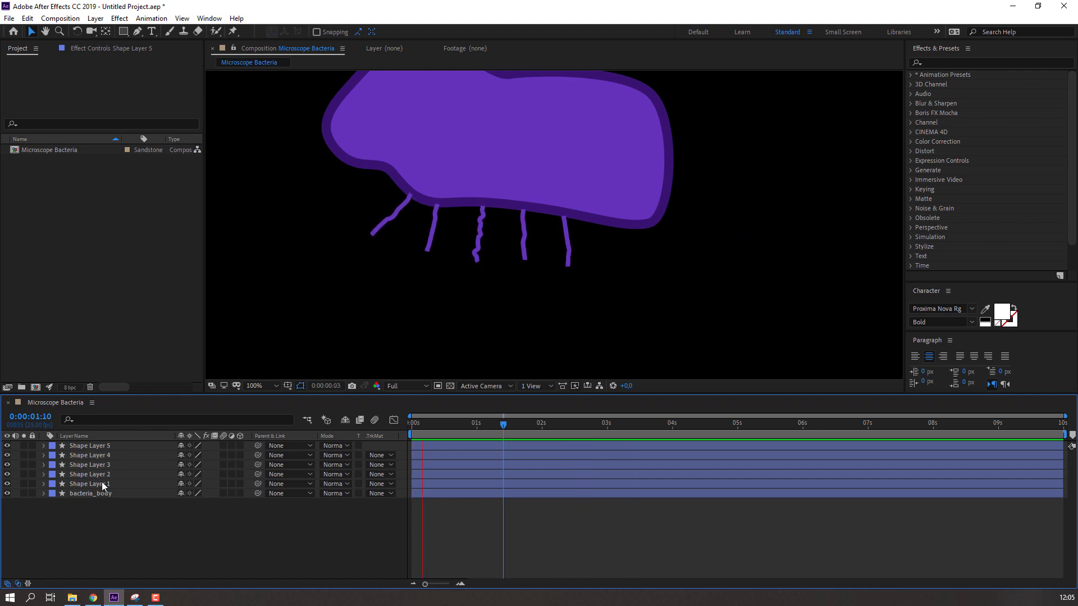
Move the bacteria_body layer above all the line layers and stop the preview.
{"action": "left_click_drag", "start_coordinate": [102, 494], "coordinate": [107, 444]}
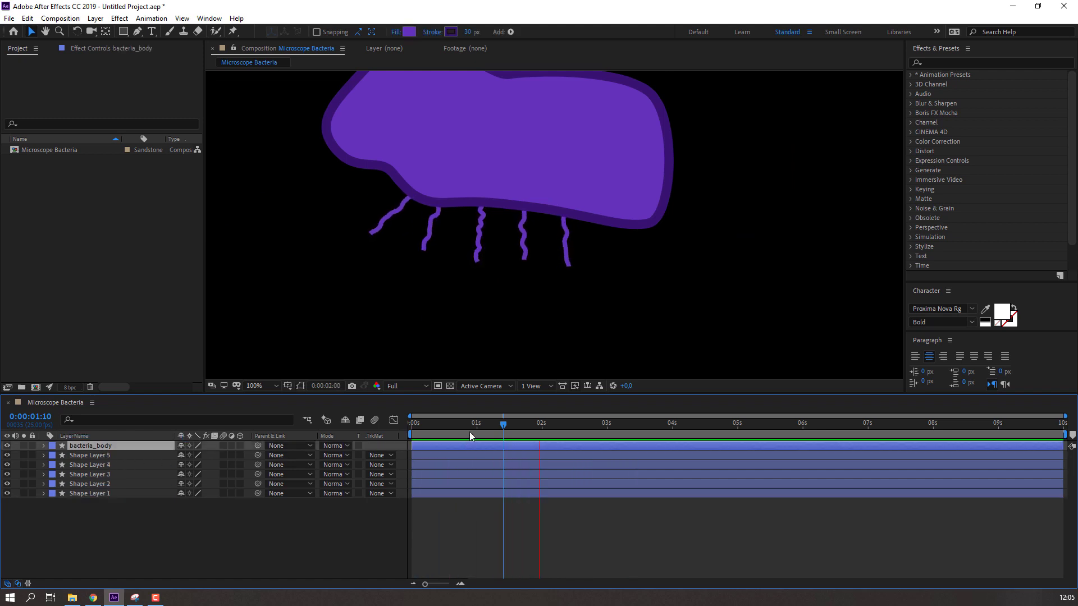
{"action": "key", "text": "space"}
{"action": "left_click", "coordinate": [167, 503]}
Duplicate Shape Layer 1, place the copy at the body's lower-left edge, and move its anchor point to the line's upper end.
{"action": "left_click", "coordinate": [95, 493]}
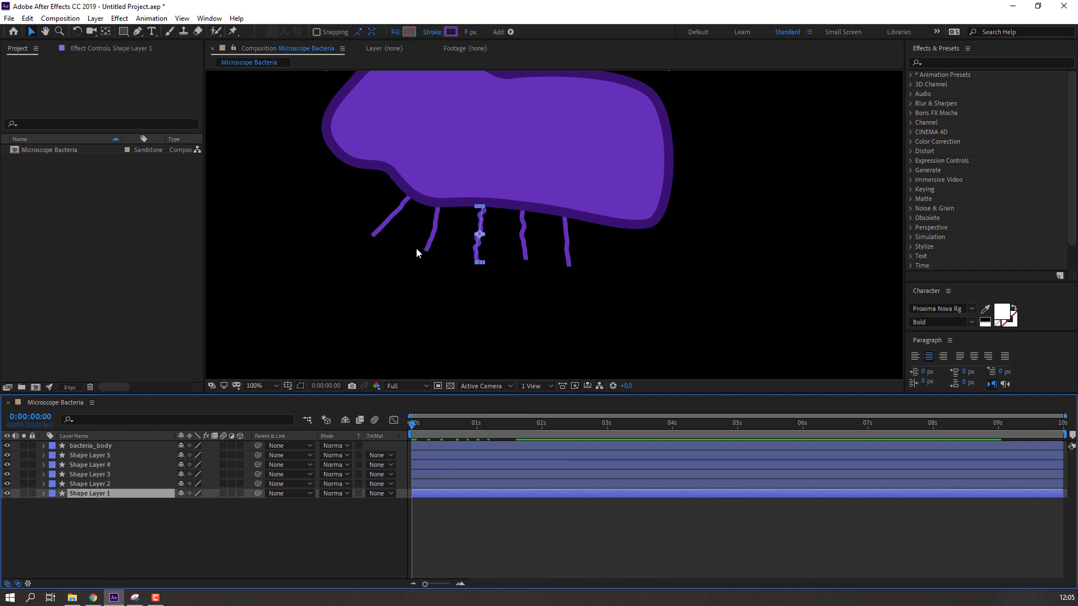
{"action": "left_click_drag", "start_coordinate": [370, 210], "coordinate": [385, 263]}
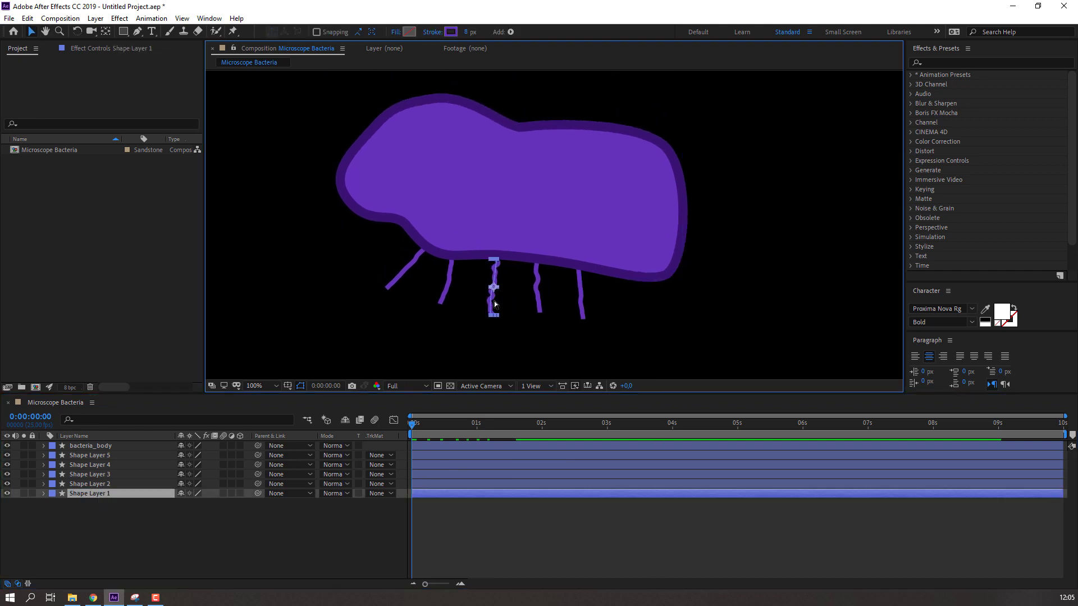
{"action": "key", "text": "ctrl+d"}
{"action": "mouse_move", "coordinate": [487, 288]}
{"action": "left_mouse_down"}
{"action": "mouse_move", "coordinate": [320, 262]}
{"action": "mouse_move", "coordinate": [341, 232]}
{"action": "mouse_move", "coordinate": [377, 245]}
{"action": "left_mouse_up"}
{"action": "left_click", "coordinate": [105, 32]}
{"action": "key", "text": "v"}
Rotate Shape Layer 6 to 32°, attach its upper end to the body outline, and preview the animation.
{"action": "key", "text": "r"}
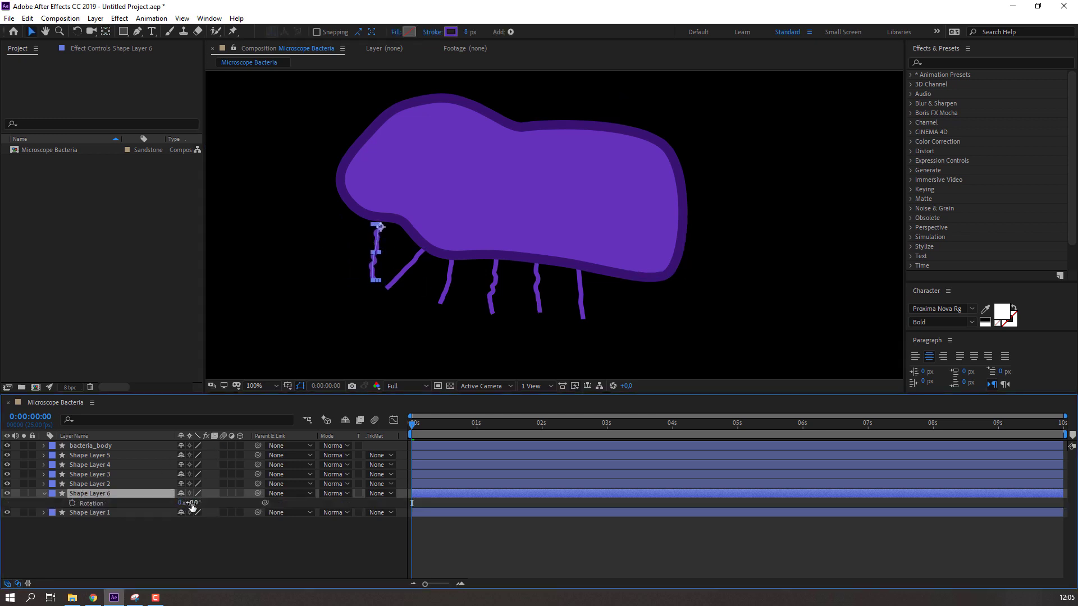
{"action": "left_click_drag", "start_coordinate": [188, 503], "coordinate": [202, 500]}
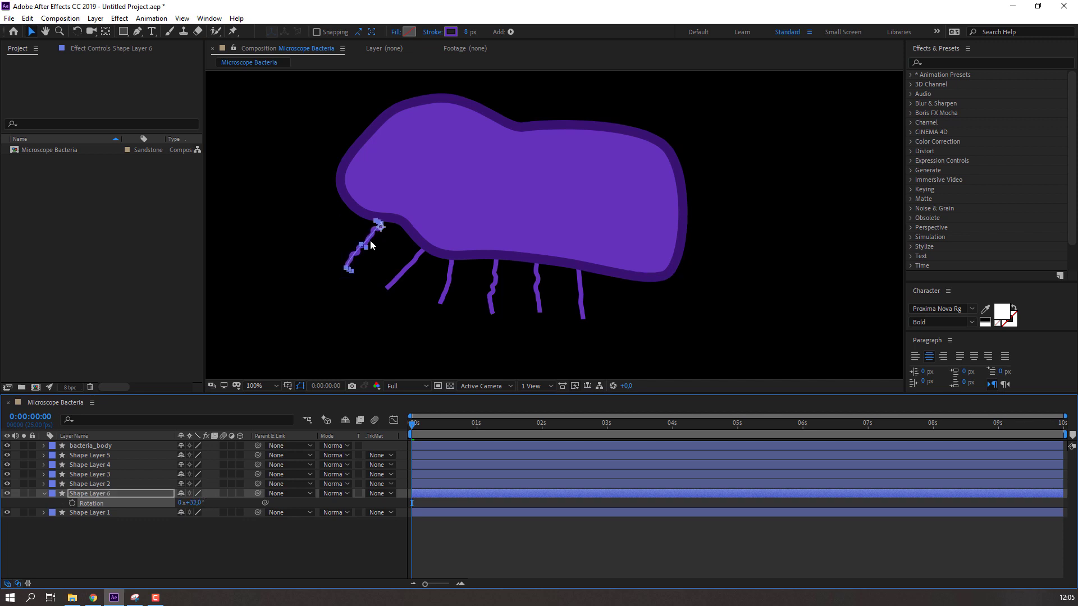
{"action": "left_click_drag", "start_coordinate": [371, 244], "coordinate": [379, 238]}
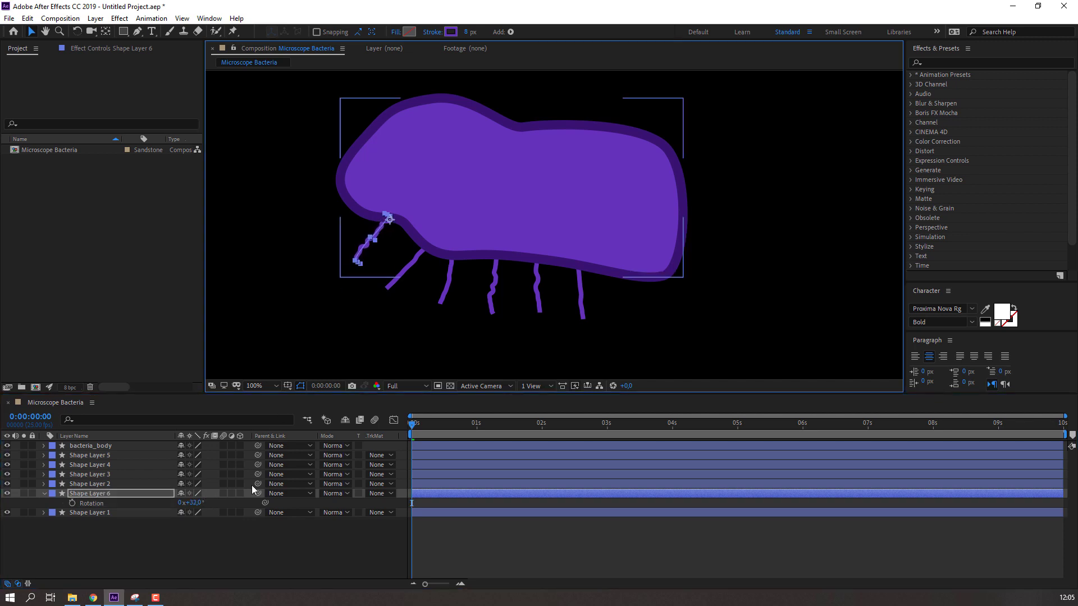
{"action": "left_click", "coordinate": [216, 530]}
{"action": "key", "text": "space"}
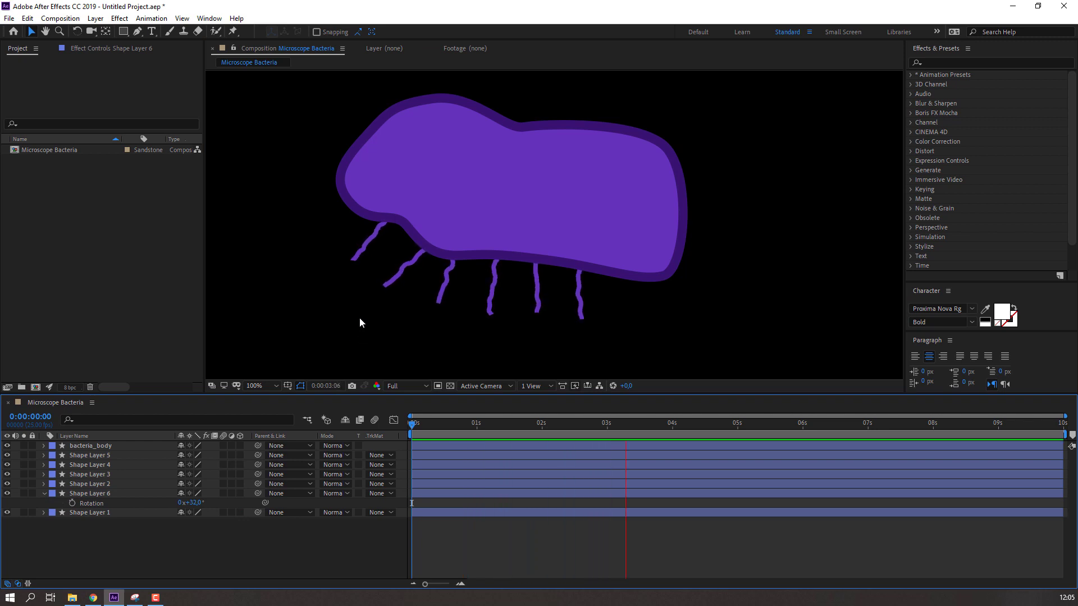
Collapse Shape Layer 6's properties and lock the bacteria_body layer.
{"action": "left_click", "coordinate": [369, 258]}
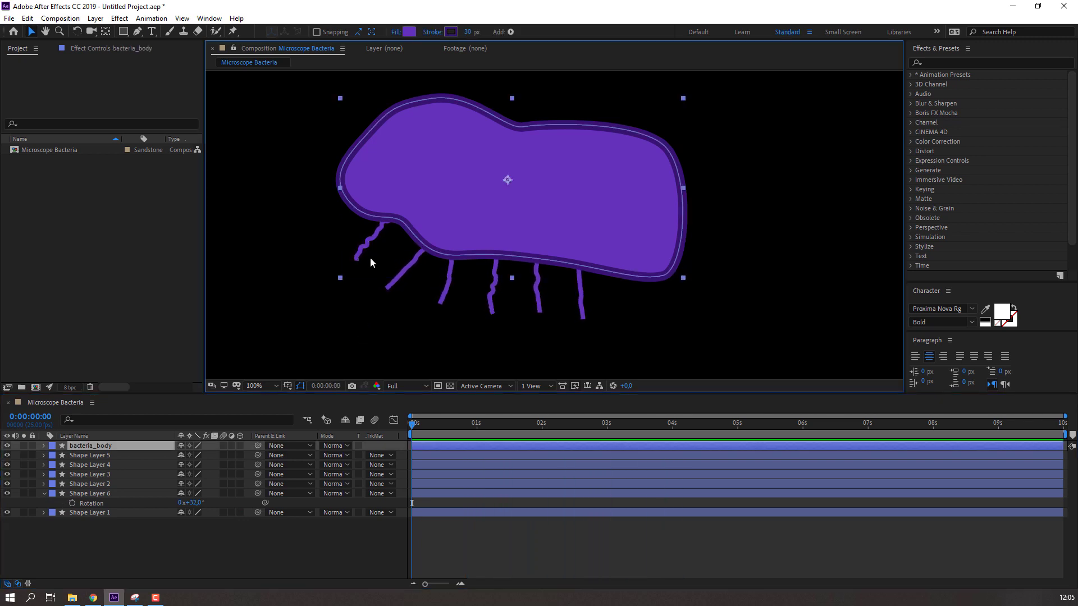
{"action": "left_click", "coordinate": [43, 493]}
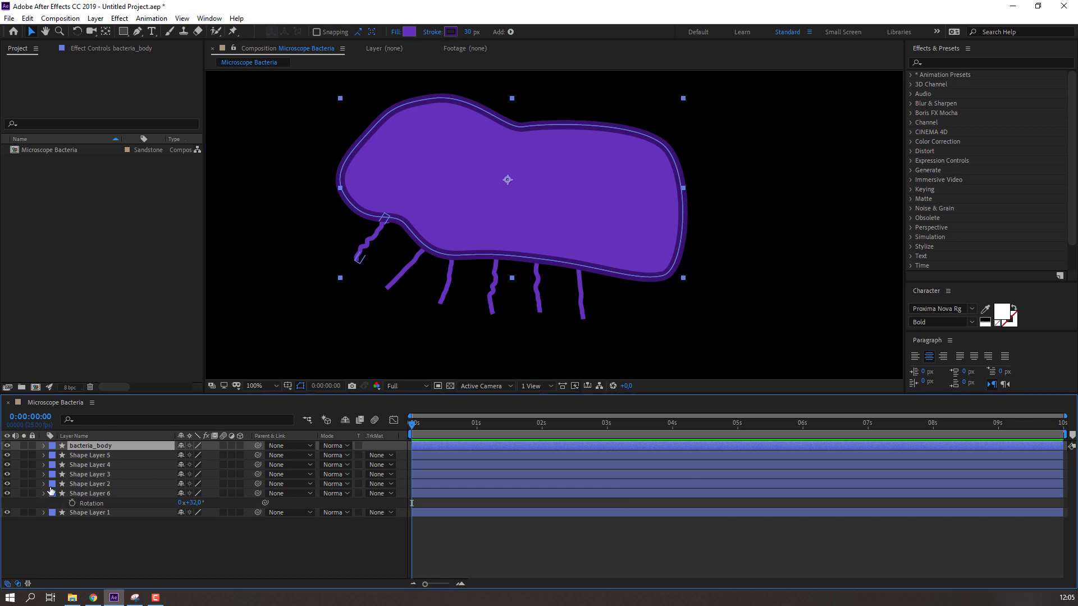
{"action": "left_click", "coordinate": [23, 445]}
{"action": "left_click", "coordinate": [31, 446]}
{"action": "left_click", "coordinate": [23, 445]}
Duplicate Shape Layer 6 three times and distribute the copies along the body's left edge.
{"action": "left_click", "coordinate": [368, 244]}
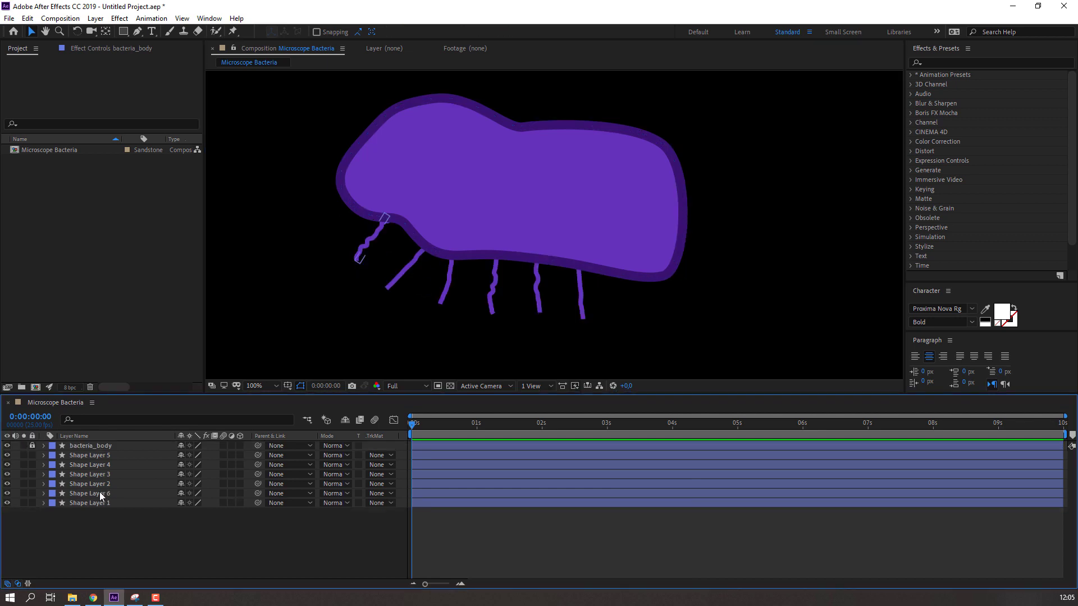
{"action": "key", "text": "ctrl+d"}
{"action": "left_click_drag", "start_coordinate": [389, 220], "coordinate": [348, 150]}
{"action": "key", "text": "ctrl+d"}
{"action": "key", "text": "ctrl+d"}
Rotate Shape Layer 9 to 119° and Shape Layer 8 to 101° so both lines point outward from the body.
{"action": "key", "text": "r"}
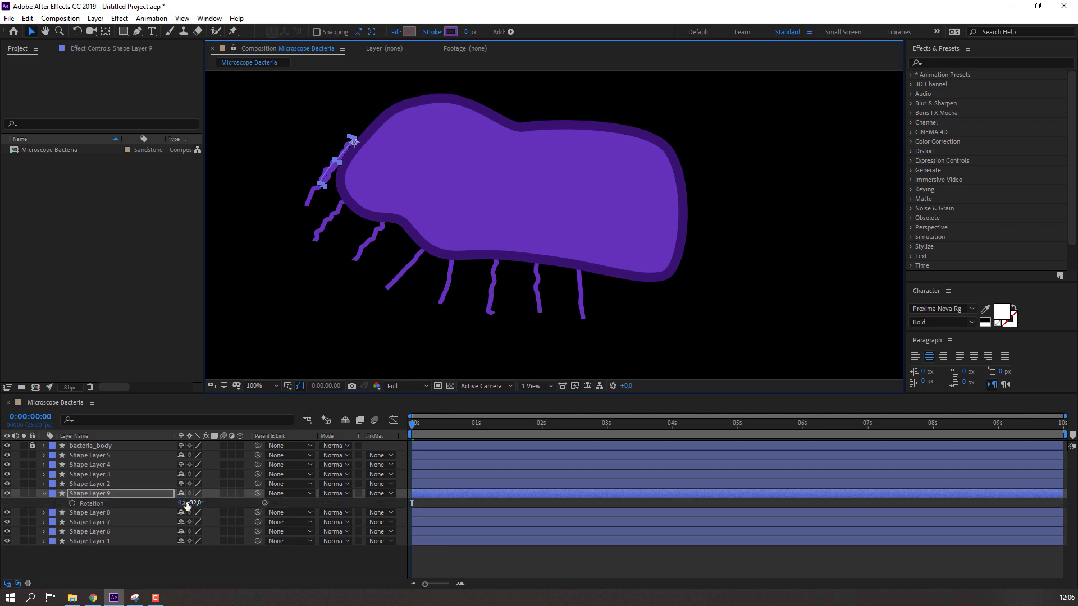
{"action": "left_click_drag", "start_coordinate": [190, 503], "coordinate": [227, 488]}
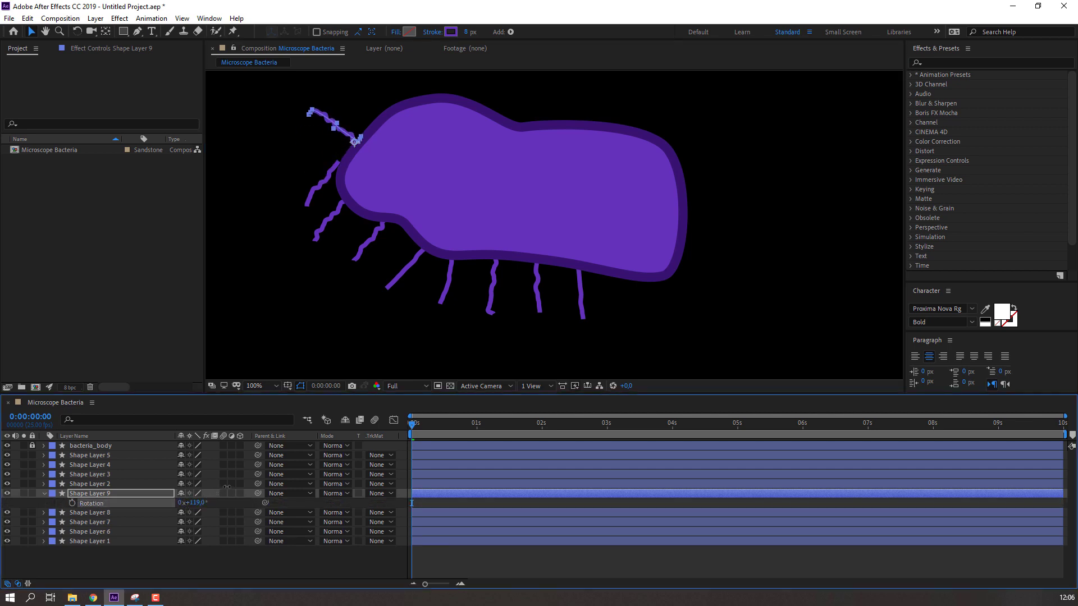
{"action": "left_click", "coordinate": [309, 207]}
{"action": "key", "text": "r"}
{"action": "left_click_drag", "start_coordinate": [199, 527], "coordinate": [238, 522]}
Duplicate Shape Layer 8, place the copy just below it on the body's left edge, and rotate it to 70°.
{"action": "left_click", "coordinate": [341, 167]}
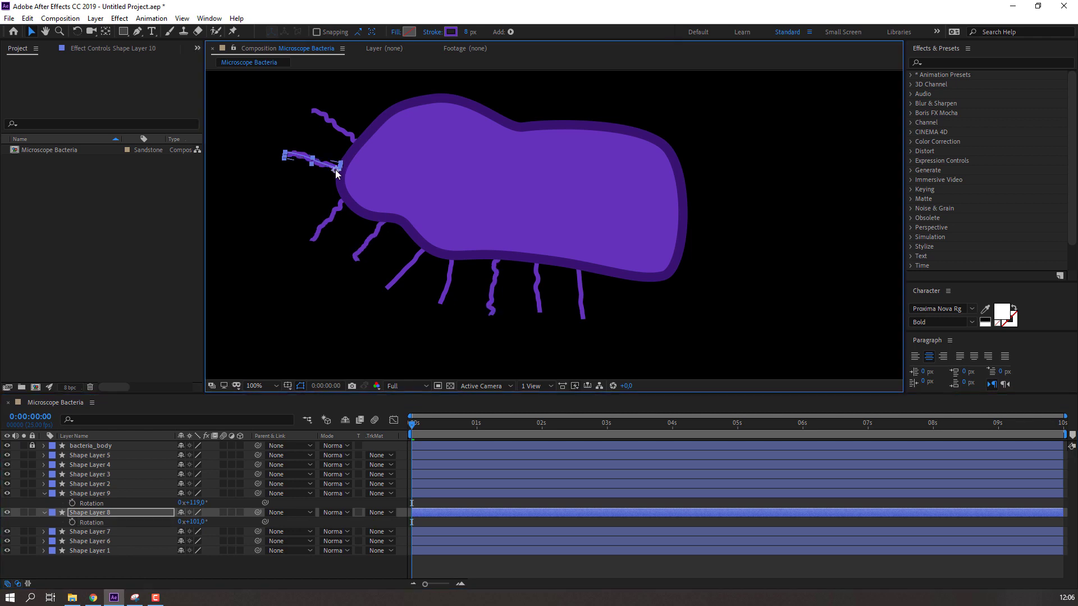
{"action": "key", "text": "ctrl+d"}
{"action": "left_click_drag", "start_coordinate": [340, 167], "coordinate": [335, 190]}
{"action": "key", "text": "r"}
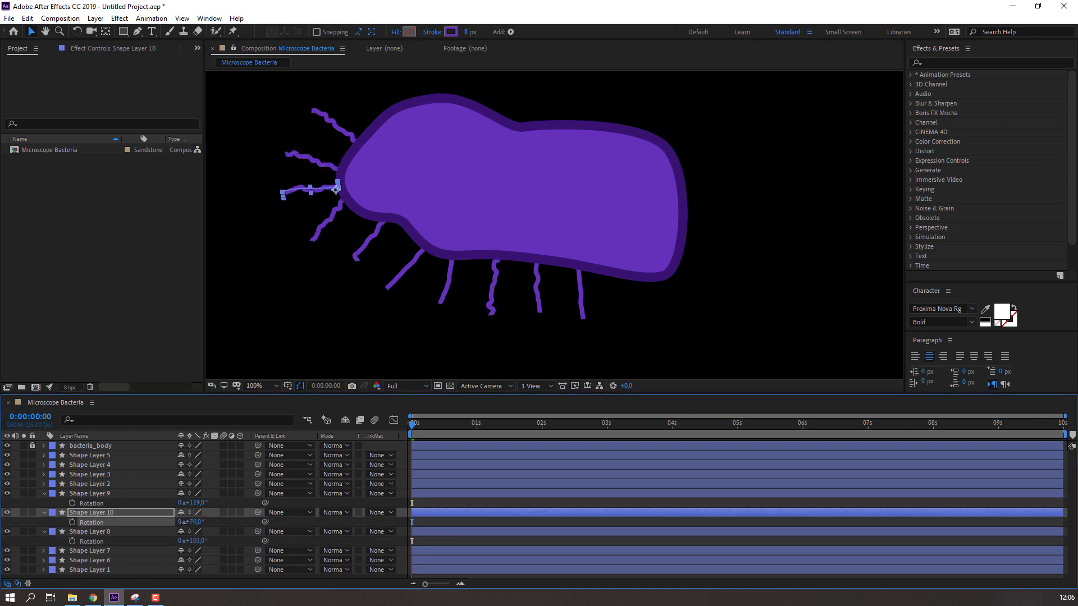
{"action": "left_click_drag", "start_coordinate": [193, 522], "coordinate": [177, 522]}
Shift the Shape Layer 7 line slightly down along the body's edge and collapse the Rotation rows of Shape Layers 9 and 8.
{"action": "left_click", "coordinate": [330, 224]}
{"action": "left_click_drag", "start_coordinate": [344, 203], "coordinate": [350, 212]}
{"action": "left_click", "coordinate": [44, 493]}
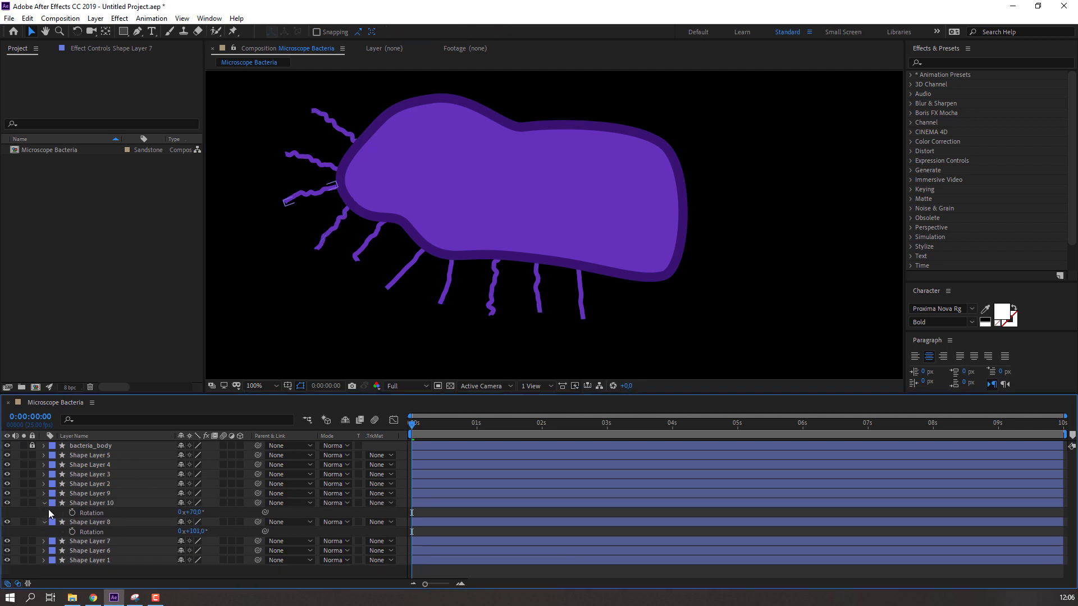
{"action": "left_click", "coordinate": [45, 518]}
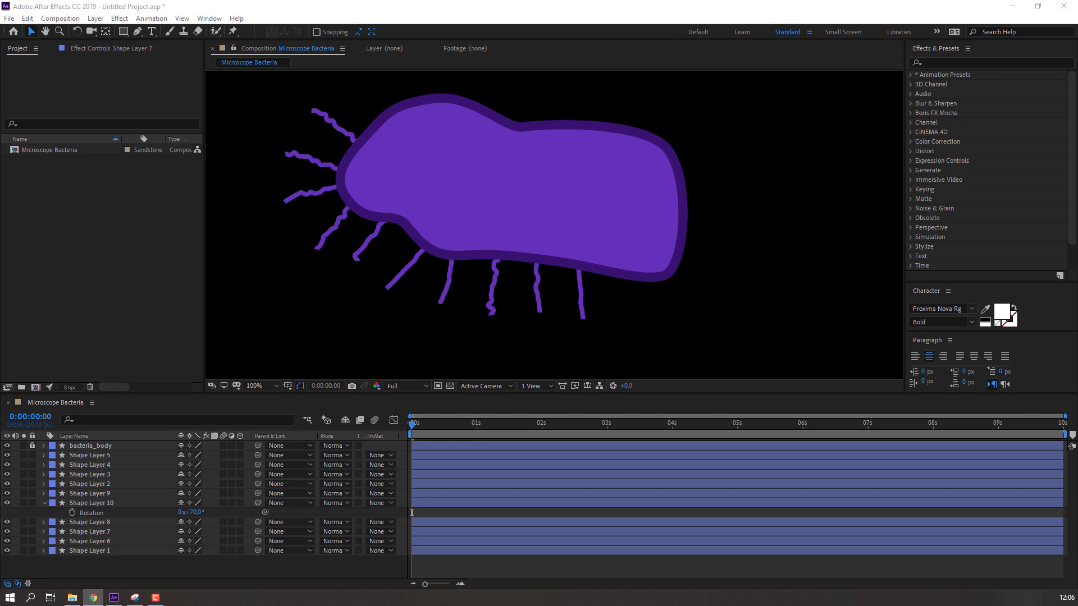
Preview the animation to examine the wiggling lines around the body, both as a whole and close up.
{"action": "left_click", "coordinate": [534, 393]}
{"action": "key", "text": "space"}
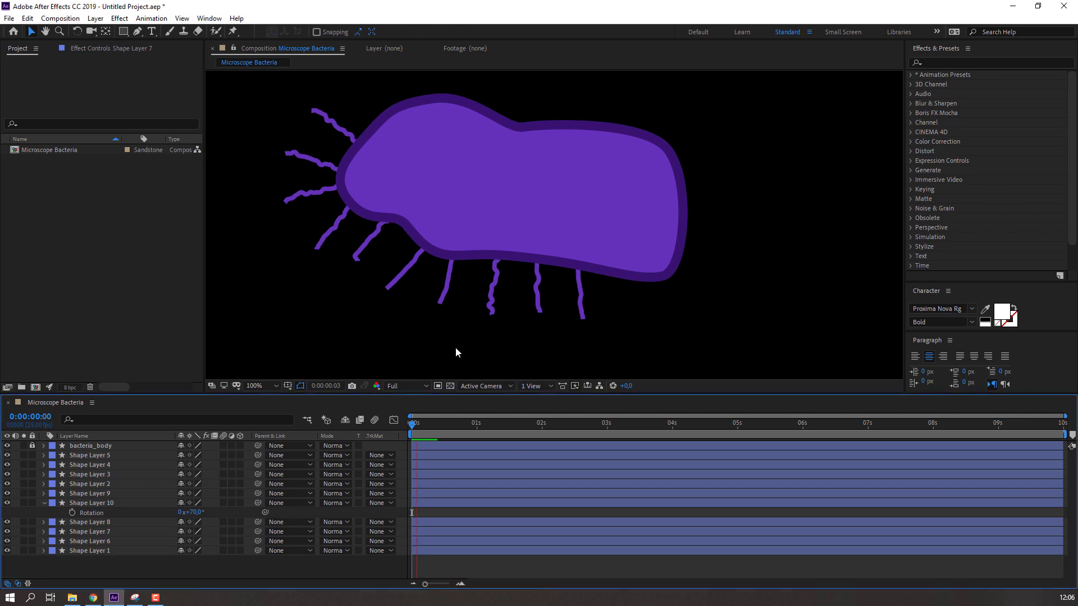
{"action": "key", "text": "comma"}
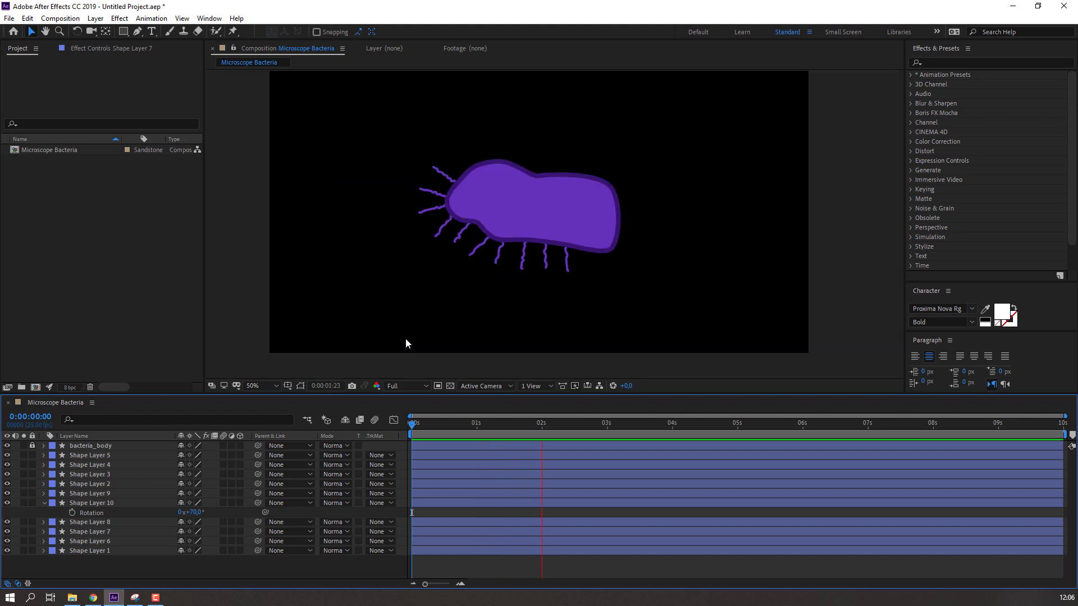
{"action": "key", "text": "period"}
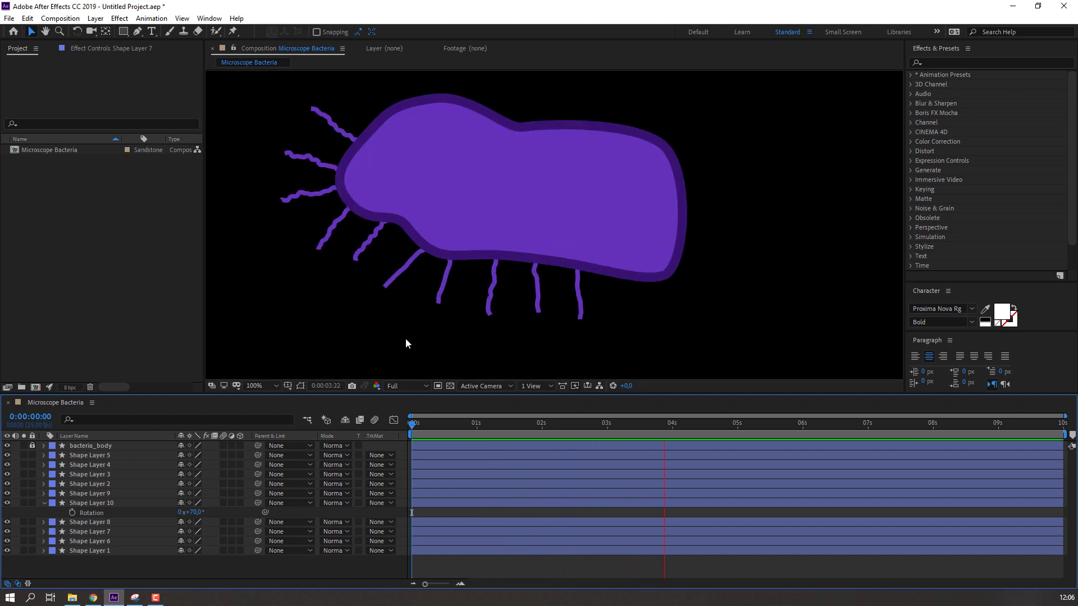
Duplicate the uppermost line on the body's left side four times and spread the copies along the upper-left edge.
{"action": "key", "text": "space"}
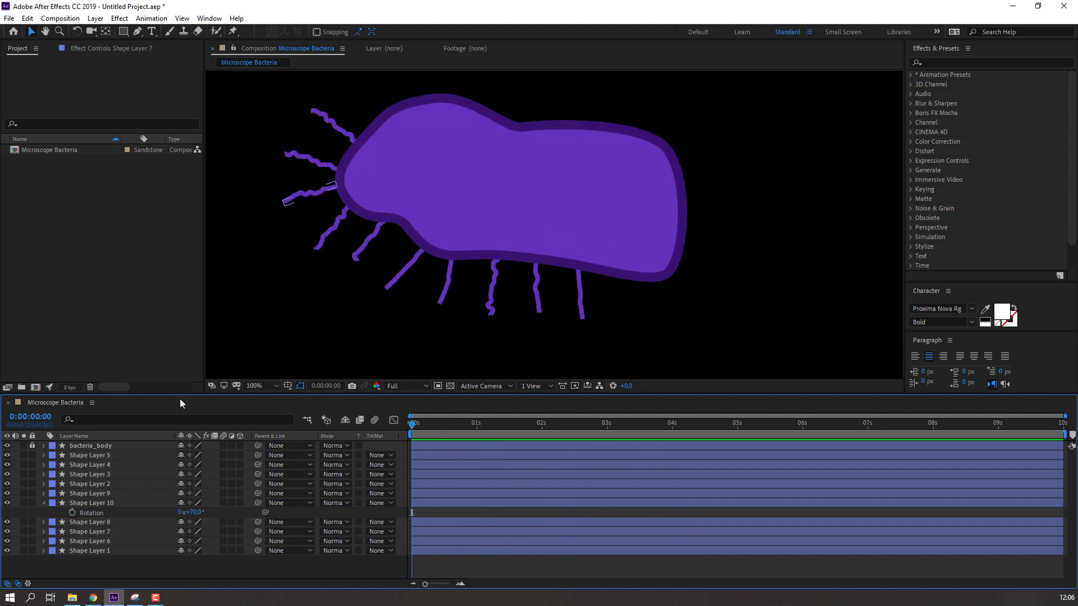
{"action": "scroll", "coordinate": [418, 167], "scroll_direction": "up", "scroll_amount": 5}
{"action": "left_click", "coordinate": [349, 222]}
{"action": "key", "text": "ctrl+d"}
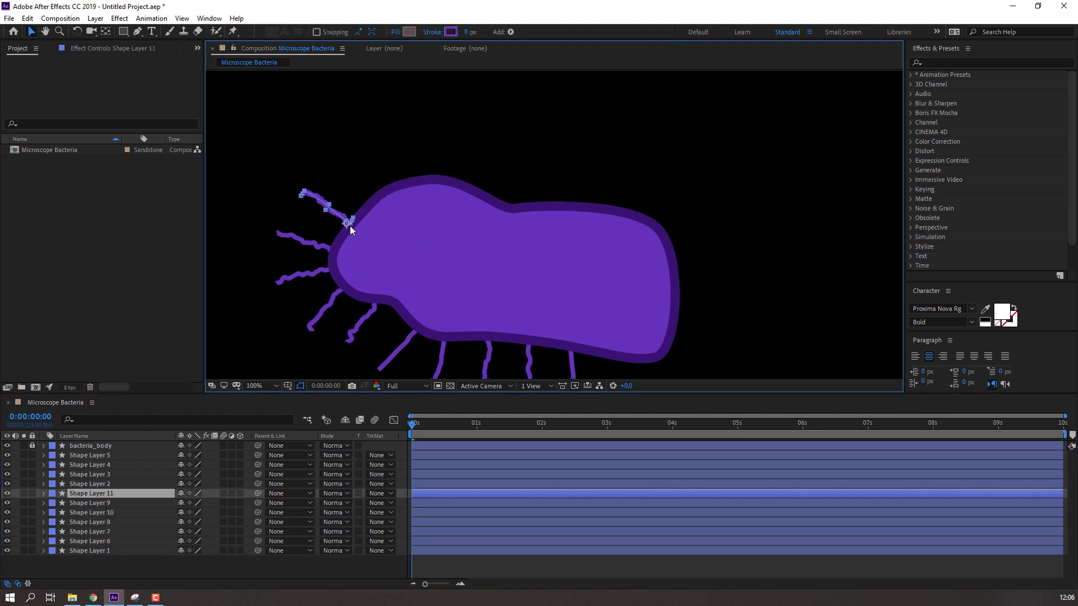
{"action": "left_click_drag", "start_coordinate": [350, 229], "coordinate": [474, 187]}
{"action": "key", "text": "ctrl+d"}
{"action": "key", "text": "ctrl+d"}
{"action": "key", "text": "ctrl+d"}
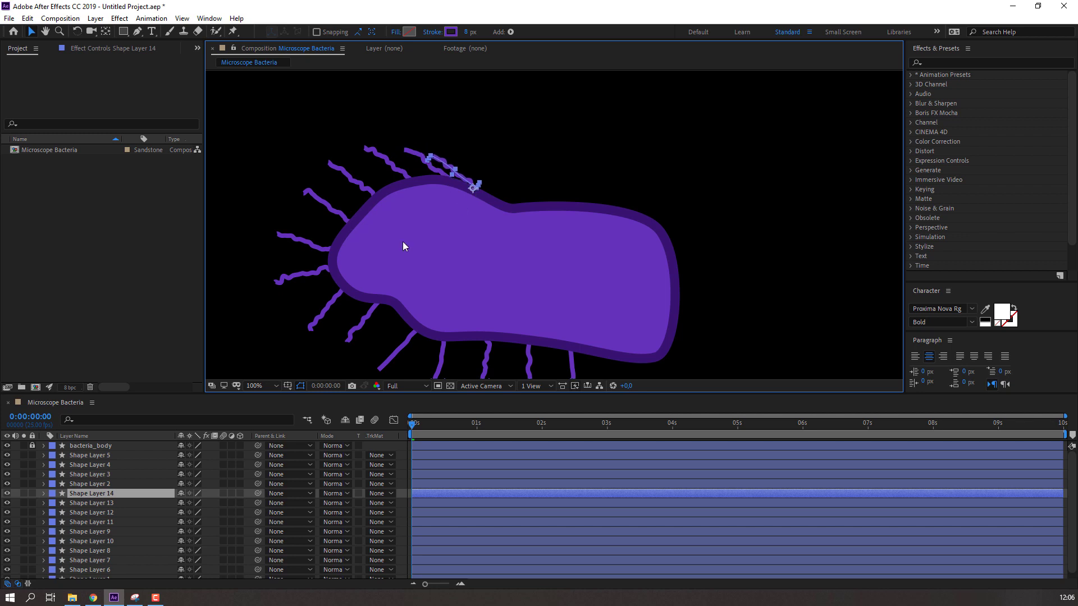
Rotate Shape Layer 14 to 190° and Shape Layer 13 to 166° so both lines point outward from the body.
{"action": "key", "text": "r"}
{"action": "left_click_drag", "start_coordinate": [206, 502], "coordinate": [235, 500]}
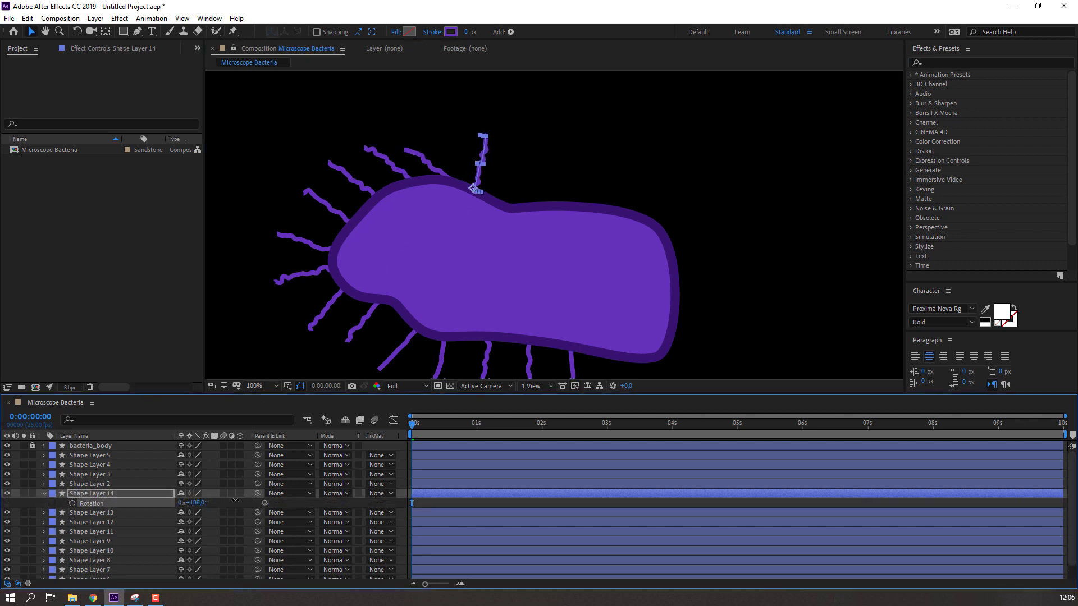
{"action": "left_click", "coordinate": [146, 486]}
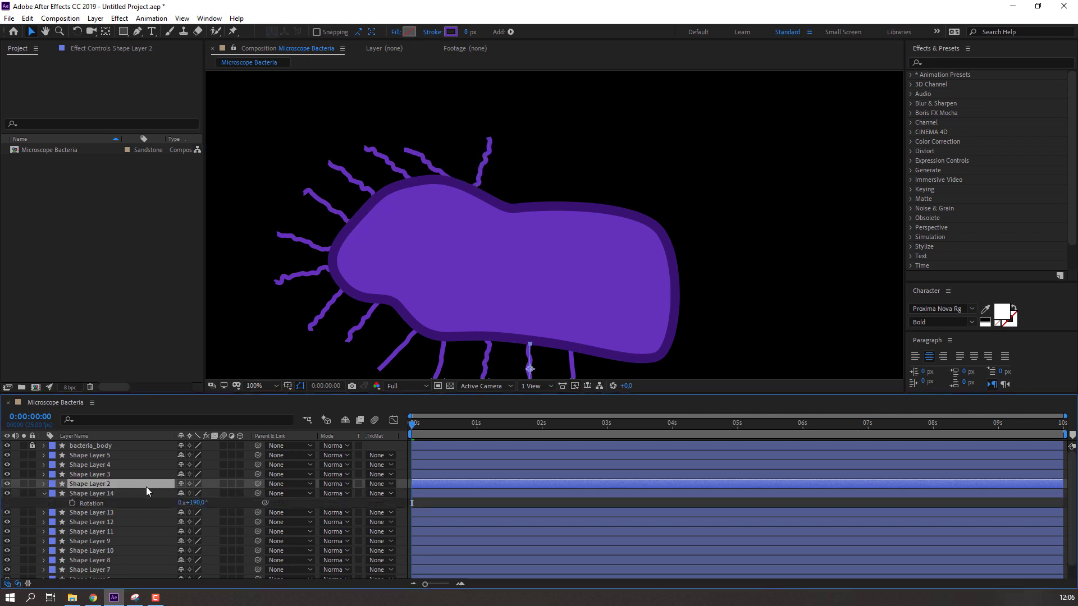
{"action": "left_click", "coordinate": [422, 162]}
{"action": "key", "text": "r"}
{"action": "left_click_drag", "start_coordinate": [213, 518], "coordinate": [239, 518]}
{"action": "left_click", "coordinate": [79, 494]}
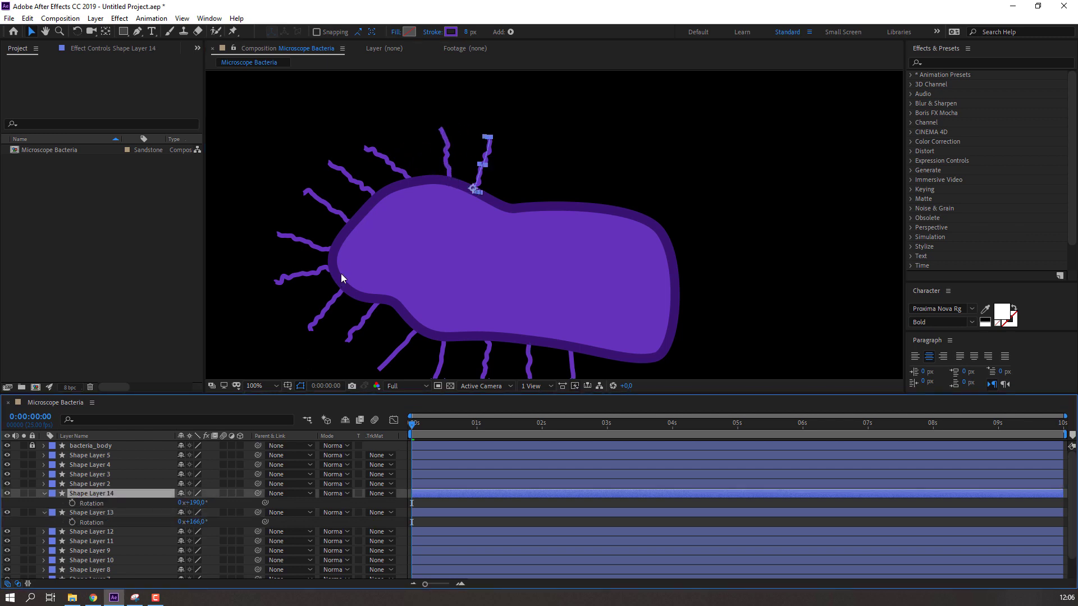
Rotate Shape Layer 12 to 146°, then duplicate it, place the copy near the notch in the upper edge, and rotate it to 204°.
{"action": "left_click", "coordinate": [393, 162]}
{"action": "key", "text": "r"}
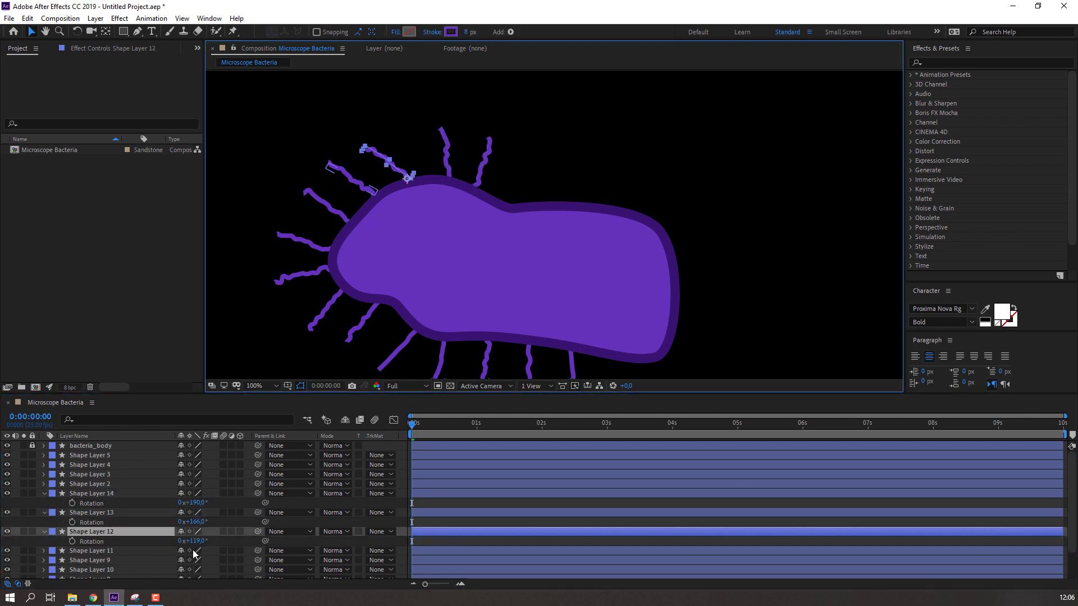
{"action": "left_click_drag", "start_coordinate": [202, 540], "coordinate": [213, 539]}
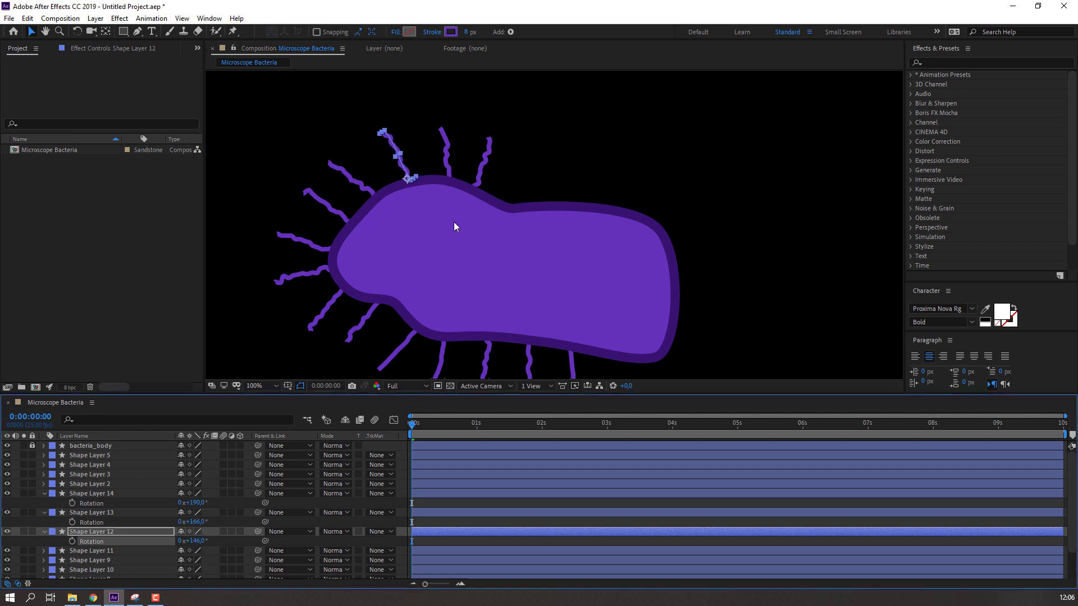
{"action": "key", "text": "ctrl+d"}
{"action": "left_click_drag", "start_coordinate": [409, 179], "coordinate": [504, 194]}
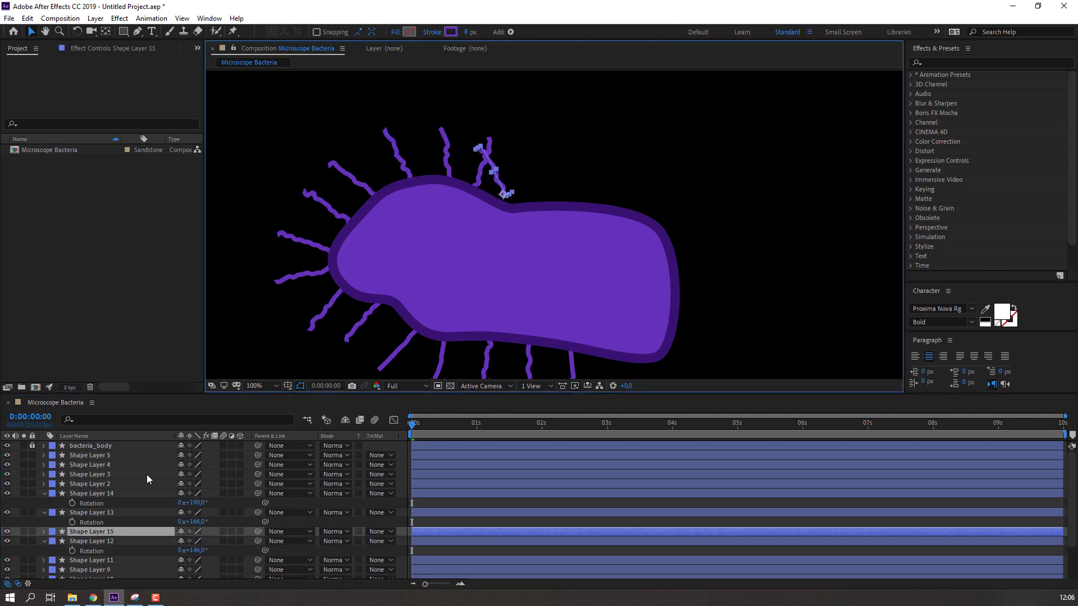
{"action": "left_click_drag", "start_coordinate": [189, 541], "coordinate": [224, 535]}
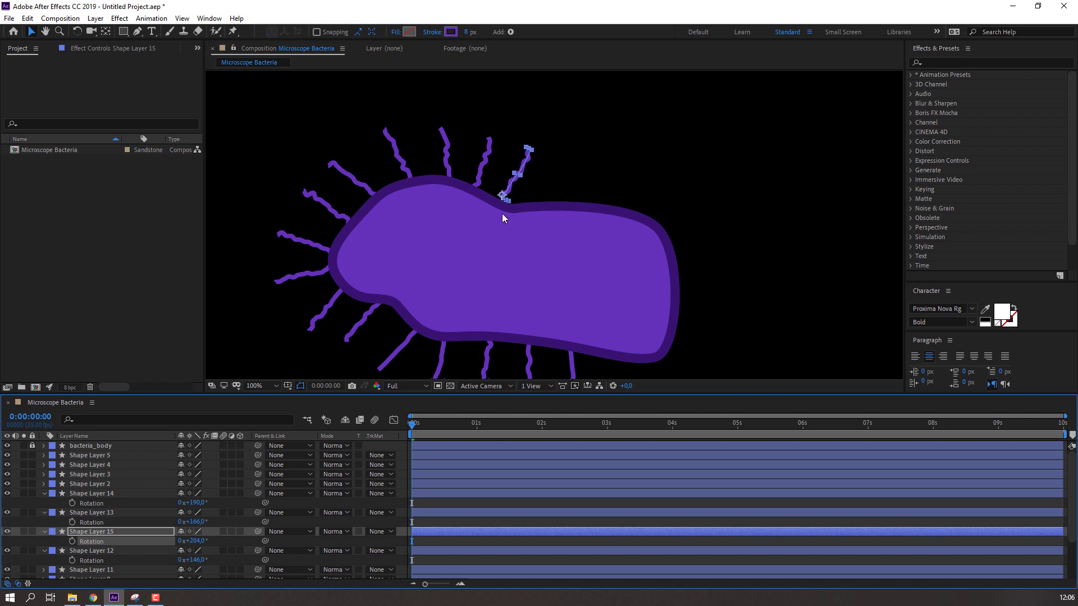
Duplicate Shape Layer 15 twelve times and distribute the copies along the body's upper edge, right side and lower-right edge.
{"action": "left_click", "coordinate": [503, 196]}
{"action": "key", "text": "ctrl+d"}
{"action": "left_click_drag", "start_coordinate": [503, 199], "coordinate": [499, 228]}
{"action": "key", "text": "ctrl+d"}
{"action": "key", "text": "ctrl+d"}
{"action": "key", "text": "ctrl+d"}
{"action": "key", "text": "ctrl+d"}
{"action": "key", "text": "ctrl+d"}
{"action": "key", "text": "ctrl+d"}
{"action": "key", "text": "ctrl+d"}
{"action": "key", "text": "ctrl+d"}
{"action": "key", "text": "ctrl+d"}
{"action": "key", "text": "ctrl+d"}
{"action": "key", "text": "ctrl+d"}
Rotate Shape Layer 27 to 344° and delete the neighbouring Shape Layer 26 line.
{"action": "key", "text": "r"}
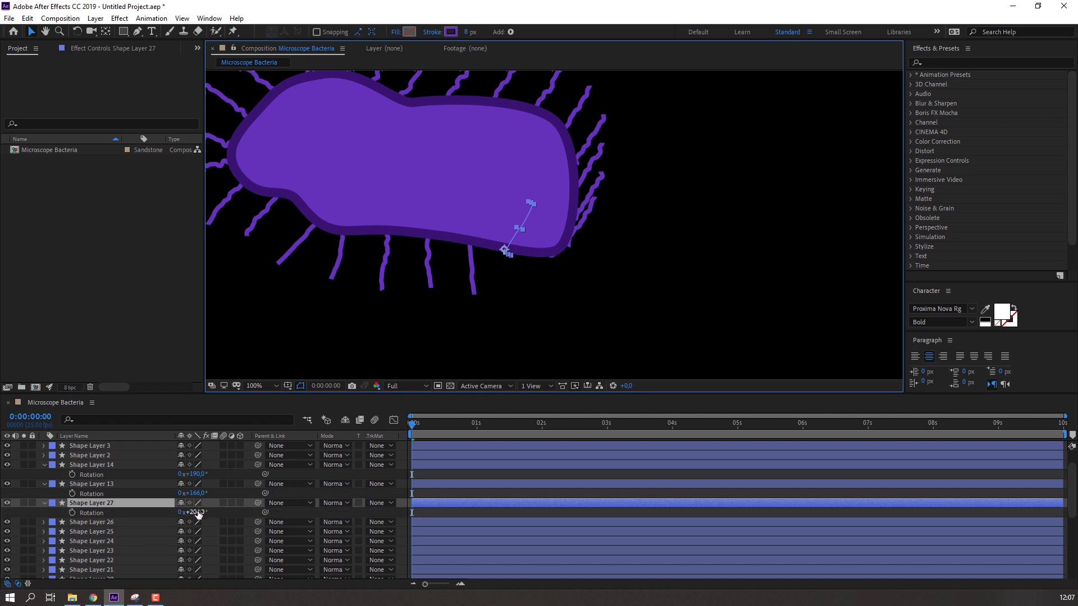
{"action": "left_click_drag", "start_coordinate": [194, 512], "coordinate": [275, 511]}
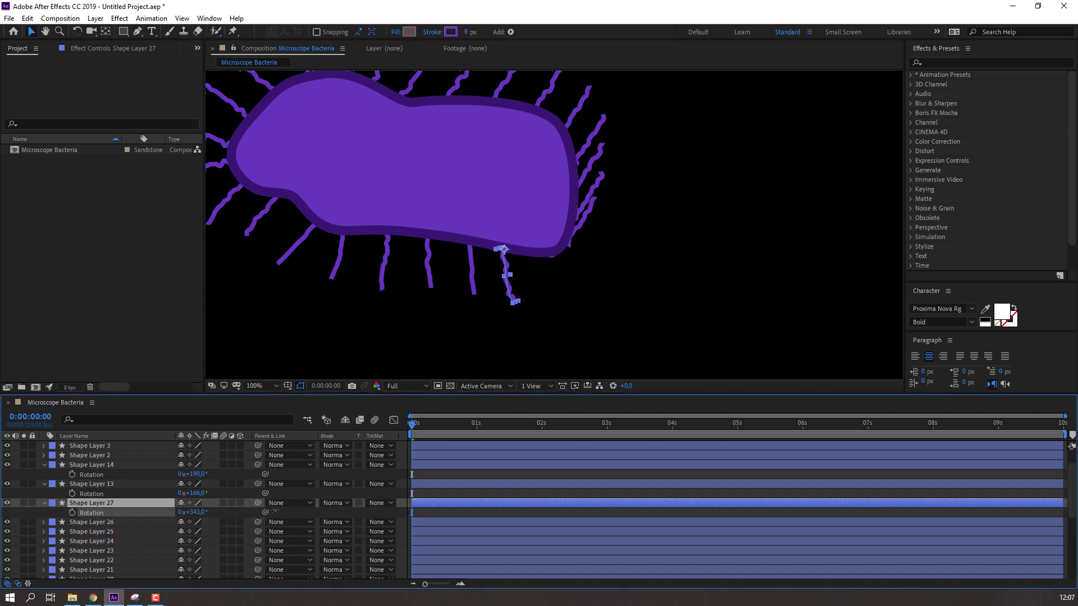
{"action": "left_click", "coordinate": [135, 523]}
{"action": "key", "text": "r"}
{"action": "left_click_drag", "start_coordinate": [196, 531], "coordinate": [229, 526]}
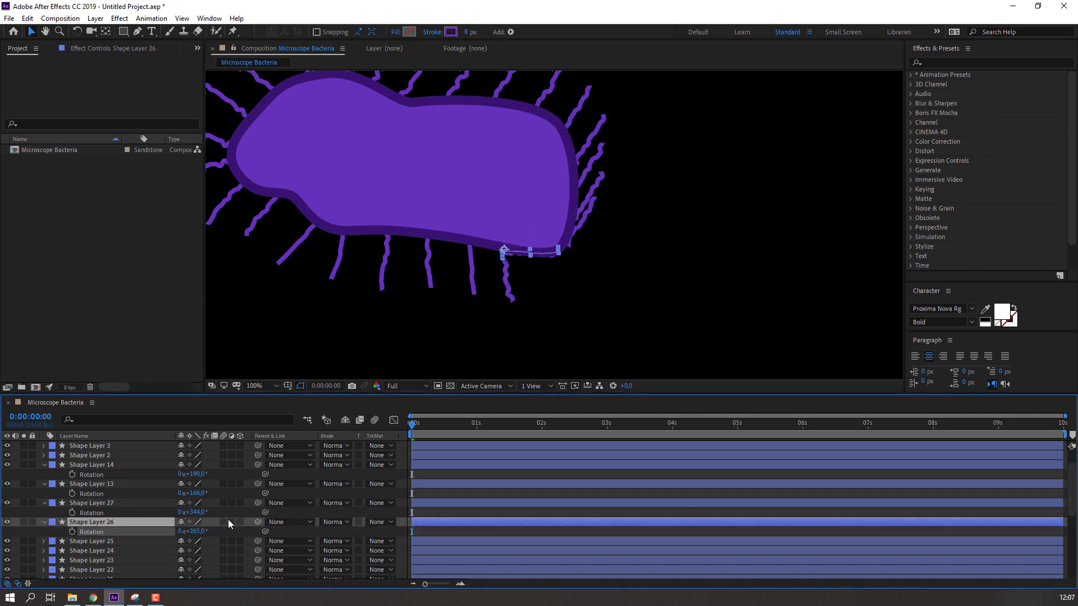
{"action": "key", "text": "Delete"}
Rotate Shape Layer 25 to 328°, Shape Layer 24 to 304° and Shape Layer 23 to 273° around the lower-right corner.
{"action": "left_click", "coordinate": [117, 524]}
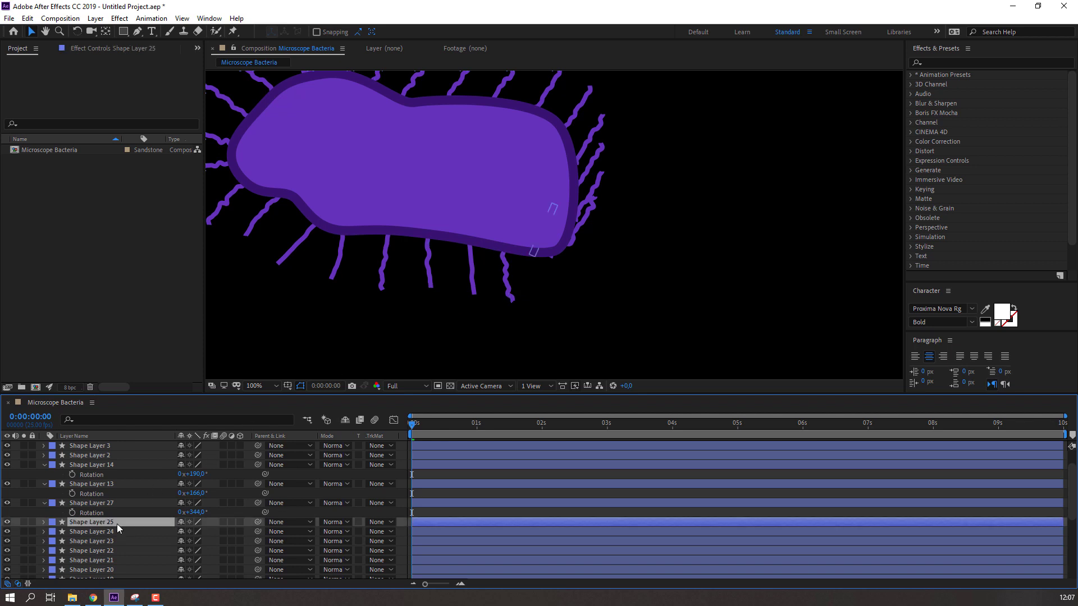
{"action": "key", "text": "r"}
{"action": "left_click_drag", "start_coordinate": [185, 532], "coordinate": [511, 339]}
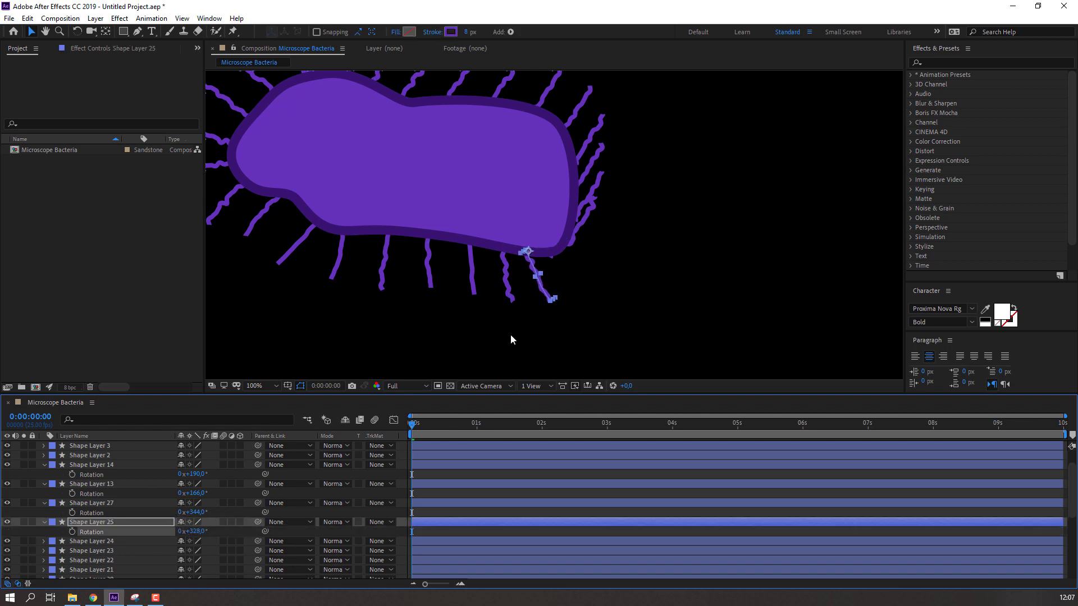
{"action": "left_click", "coordinate": [125, 540]}
{"action": "key", "text": "r"}
{"action": "left_click_drag", "start_coordinate": [193, 551], "coordinate": [244, 541]}
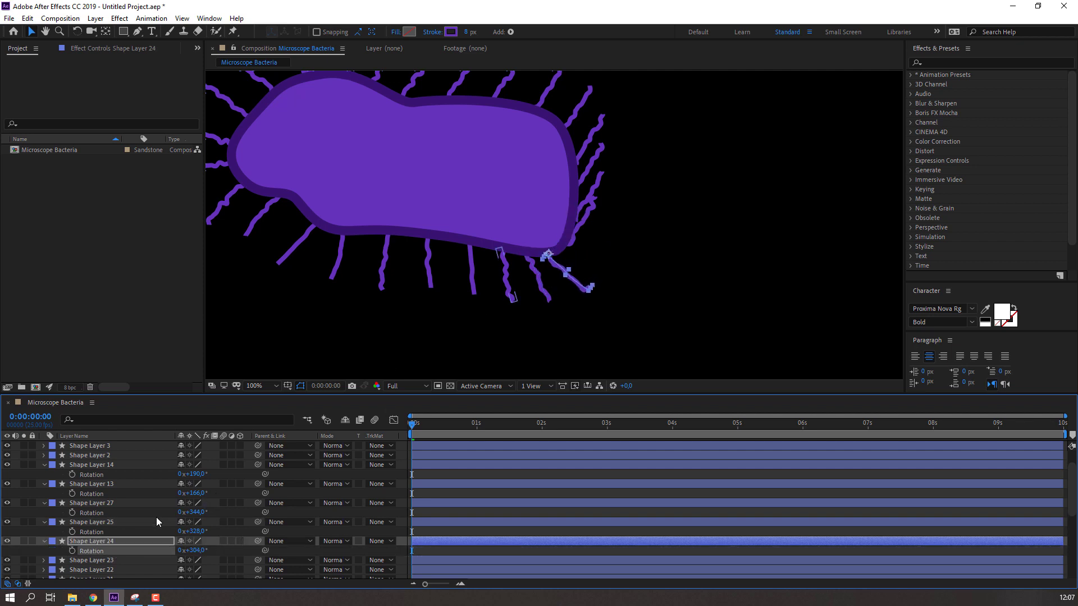
{"action": "left_click", "coordinate": [106, 561]}
{"action": "key", "text": "r"}
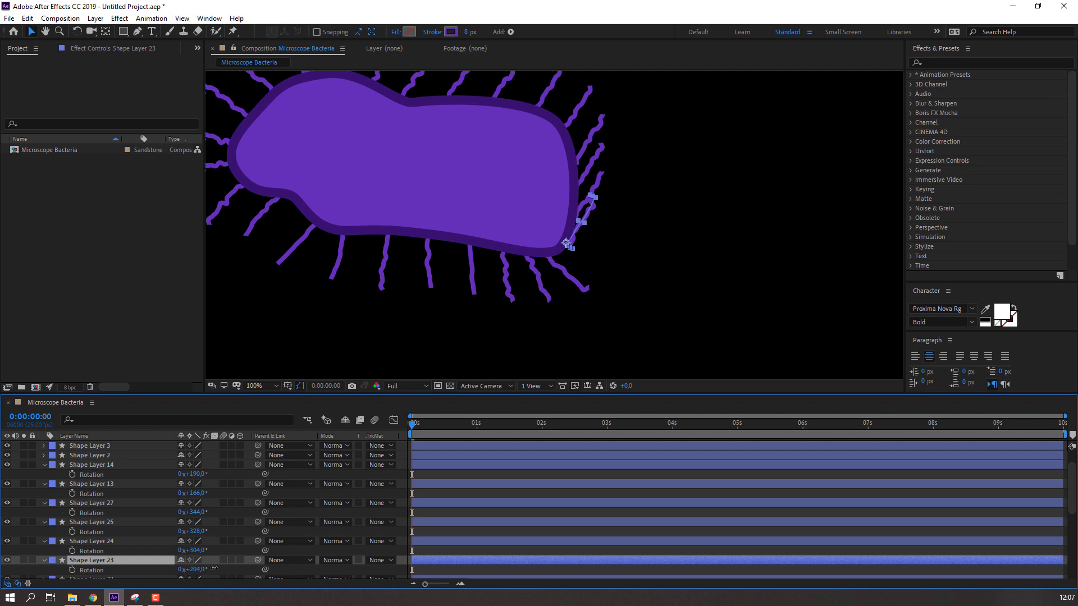
{"action": "left_click_drag", "start_coordinate": [214, 569], "coordinate": [233, 564]}
Rotate Shape Layer 22 to 270°, Shape Layer 21 to 258°, Shape Layer 20 to 237° and Shape Layer 19 to 225°.
{"action": "scroll", "coordinate": [168, 562], "scroll_direction": "down", "scroll_amount": 3}
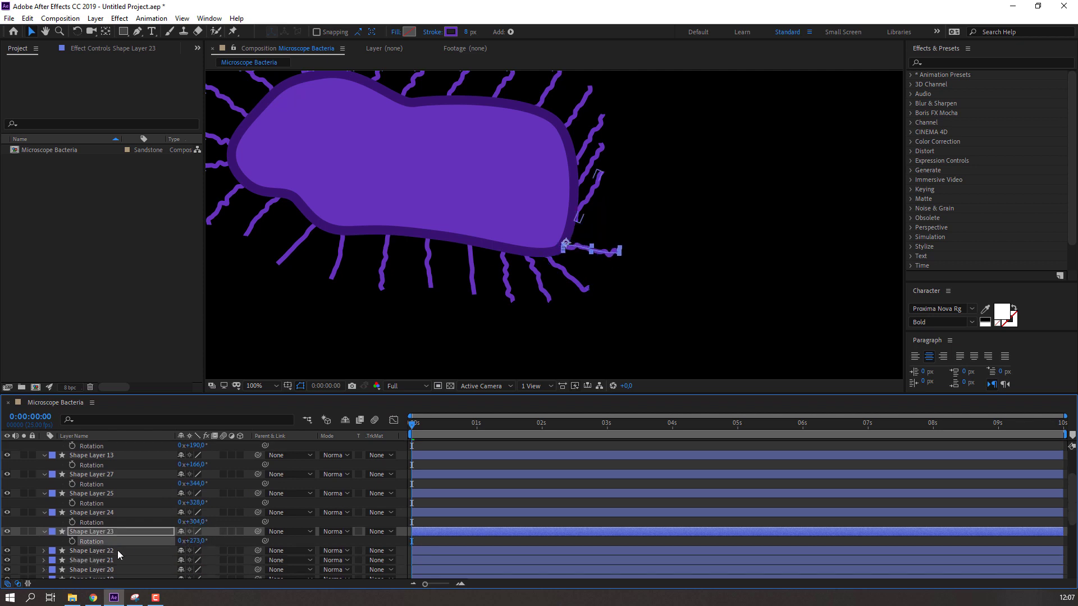
{"action": "left_click", "coordinate": [112, 551]}
{"action": "scroll", "coordinate": [196, 555], "scroll_direction": "down", "scroll_amount": 3}
{"action": "key", "text": "r"}
{"action": "left_click_drag", "start_coordinate": [193, 531], "coordinate": [201, 557]}
{"action": "left_click", "coordinate": [97, 542]}
{"action": "key", "text": "r"}
{"action": "left_click", "coordinate": [131, 561]}
{"action": "scroll", "coordinate": [101, 538], "scroll_direction": "down", "scroll_amount": 2}
{"action": "key", "text": "r"}
{"action": "left_click", "coordinate": [112, 550]}
{"action": "key", "text": "r"}
Duplicate a lower-left line and a left-edge line and place the copies in the gaps beside them along the body's edge.
{"action": "left_click_drag", "start_coordinate": [279, 259], "coordinate": [424, 287]}
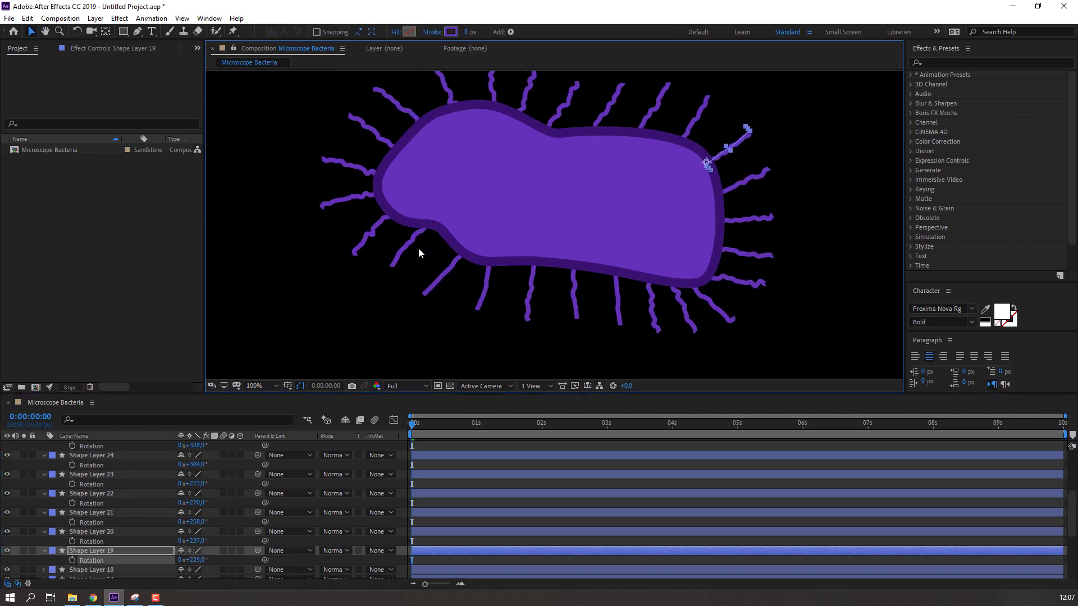
{"action": "left_click", "coordinate": [417, 250]}
{"action": "left_click", "coordinate": [441, 243]}
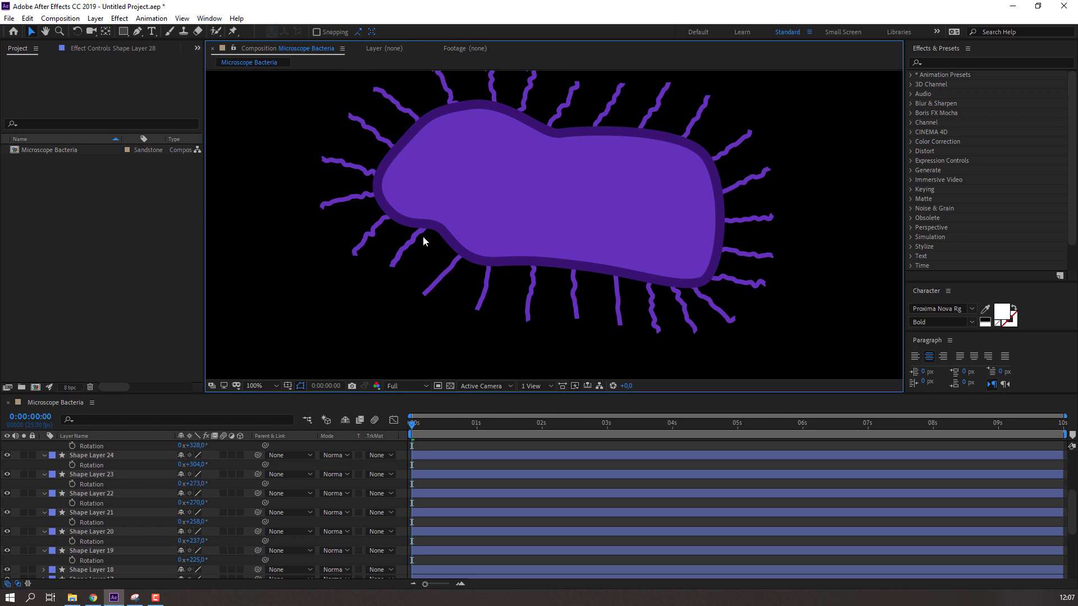
{"action": "left_click_drag", "start_coordinate": [424, 233], "coordinate": [443, 236]}
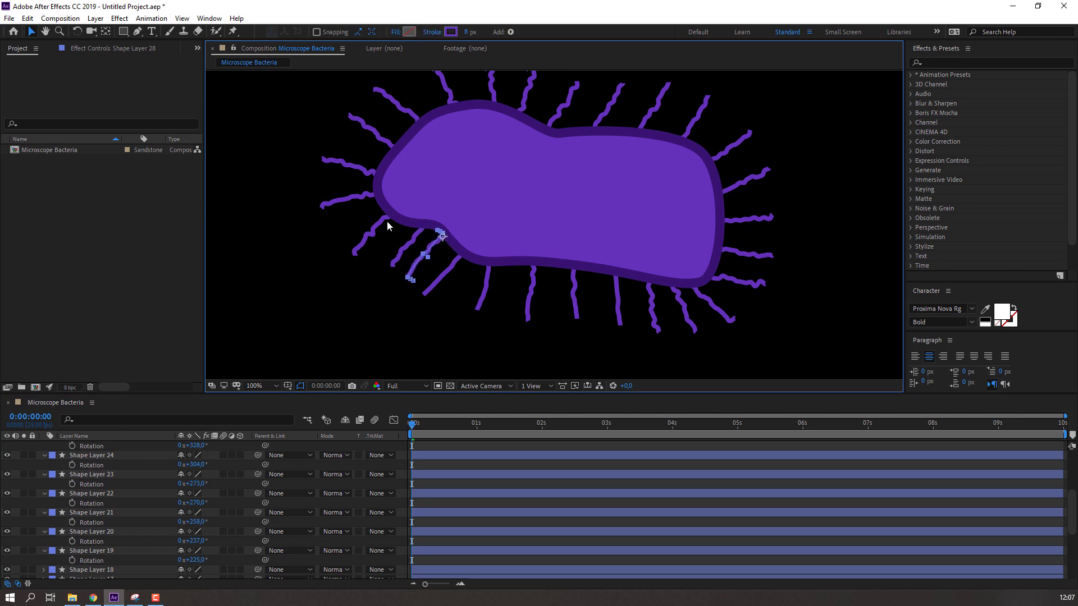
{"action": "key", "text": "ctrl+d"}
{"action": "left_click_drag", "start_coordinate": [362, 200], "coordinate": [368, 214]}
Duplicate lines on the body's lower edge and place three copies in the gaps between the existing ones.
{"action": "left_click", "coordinate": [532, 284]}
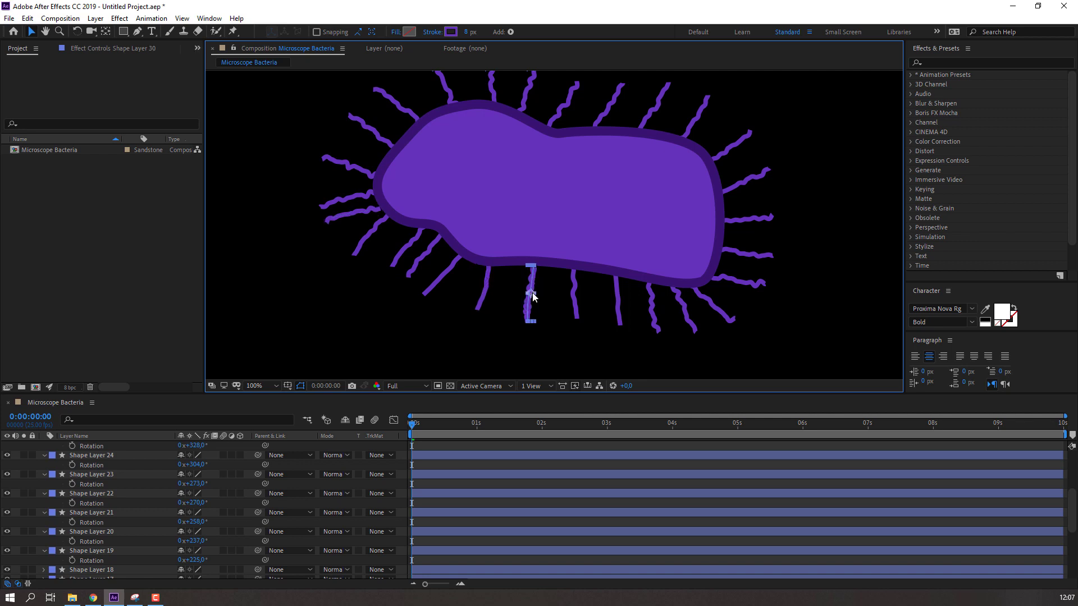
{"action": "left_click_drag", "start_coordinate": [532, 295], "coordinate": [600, 299]}
{"action": "key", "text": "ctrl+d"}
{"action": "key", "text": "ctrl+d"}
Preview the animation to examine the complete ring of wiggling lines around the body, as a whole and close up.
{"action": "key", "text": "comma"}
{"action": "left_click", "coordinate": [743, 295]}
{"action": "key", "text": "space"}
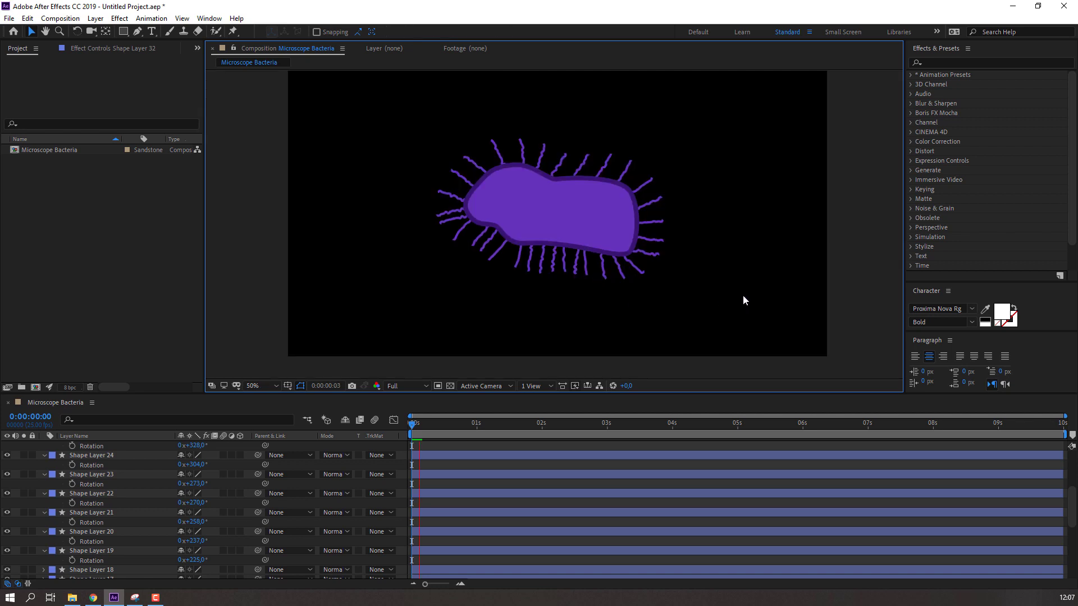
{"action": "key", "text": "period"}
{"action": "scroll", "coordinate": [76, 502], "scroll_direction": "up", "scroll_amount": 3}
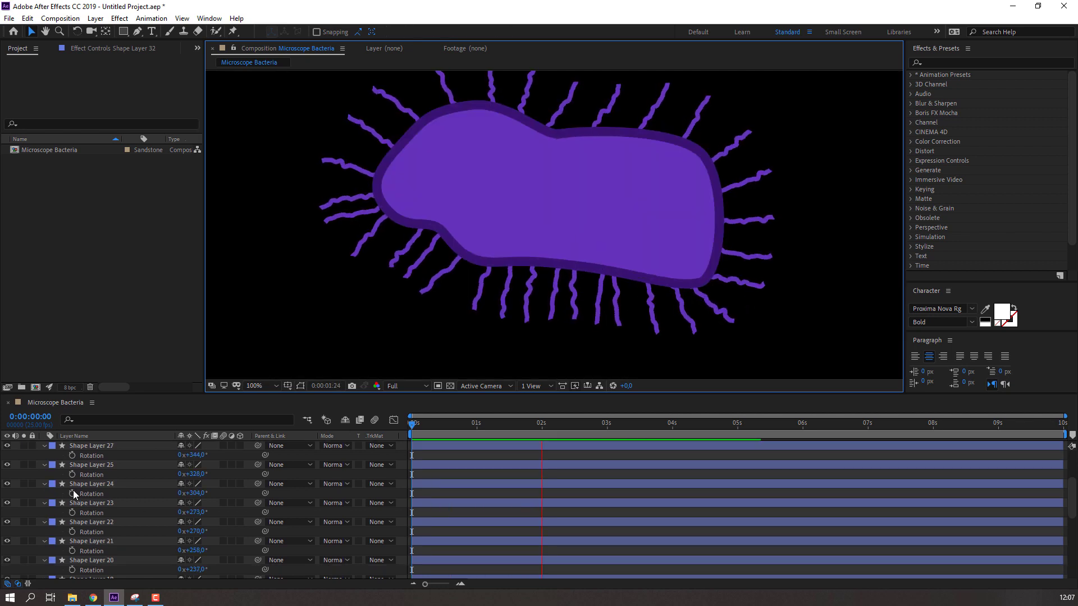
{"action": "key", "text": "space"}
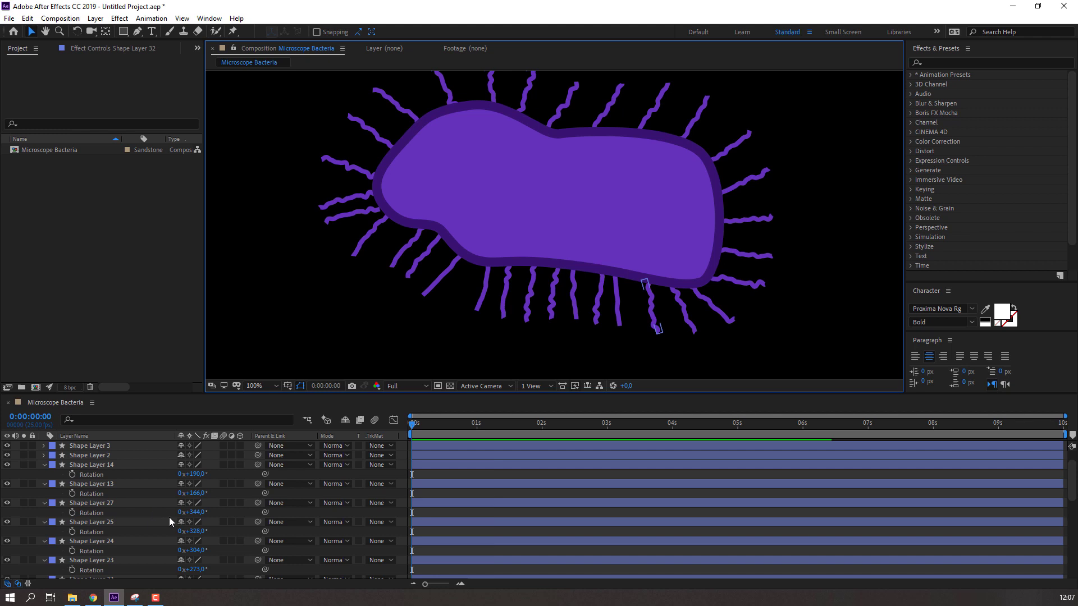
Collapse the Rotation rows of all line layers, fit the composition in the viewer, and clear the selection.
{"action": "key", "text": "ctrl+a"}
{"action": "key", "text": "u"}
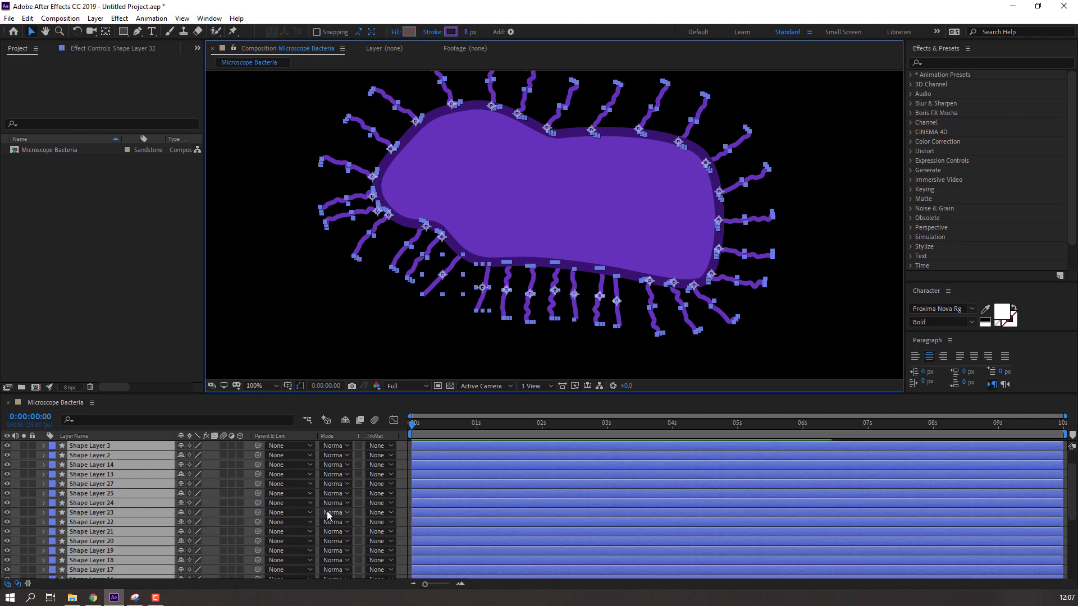
{"action": "left_click", "coordinate": [263, 386]}
{"action": "left_click", "coordinate": [280, 194]}
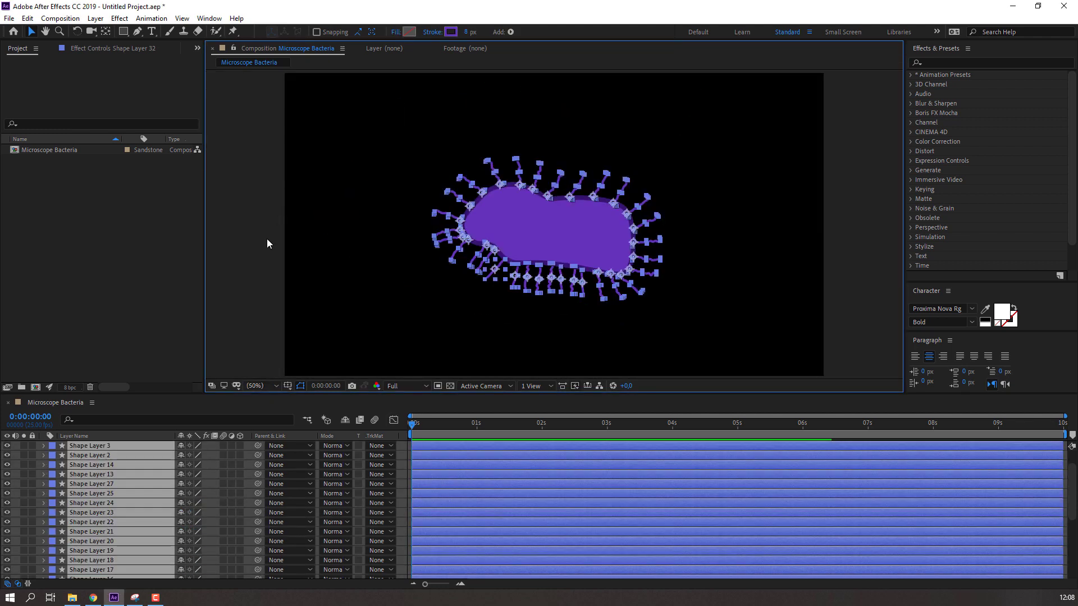
{"action": "left_click", "coordinate": [267, 238]}
Pre-compose all the line layers below bacteria_body into a new composition named "foots".
{"action": "scroll", "coordinate": [143, 493], "scroll_direction": "up", "scroll_amount": 1}
{"action": "left_click", "coordinate": [101, 458]}
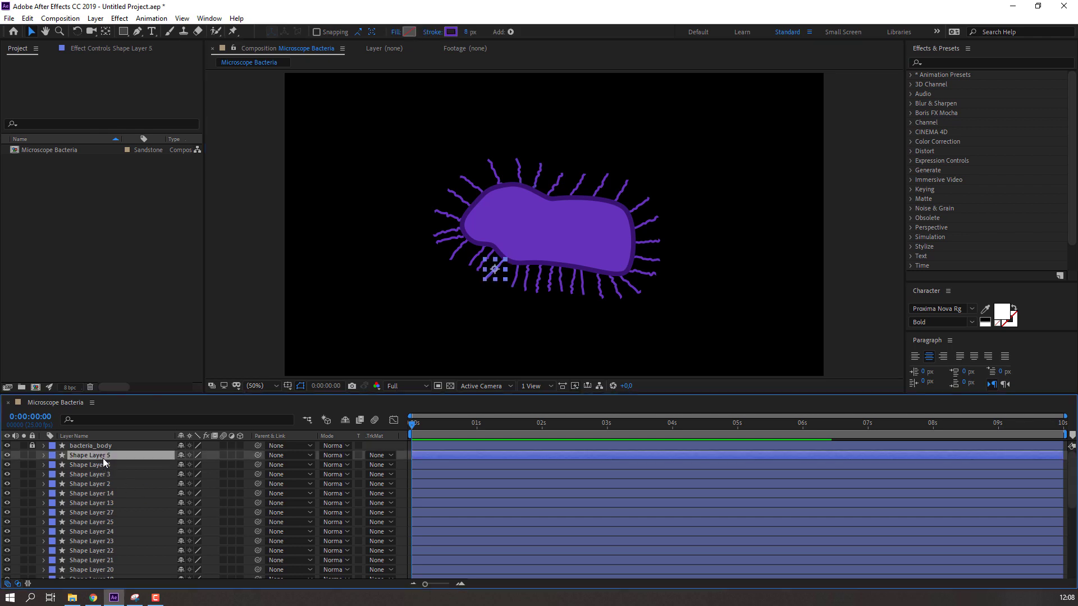
{"action": "scroll", "coordinate": [107, 506], "scroll_direction": "down", "scroll_amount": 5}
{"action": "left_click", "coordinate": [116, 574], "text": "shift"}
{"action": "scroll", "coordinate": [110, 538], "scroll_direction": "up", "scroll_amount": 2}
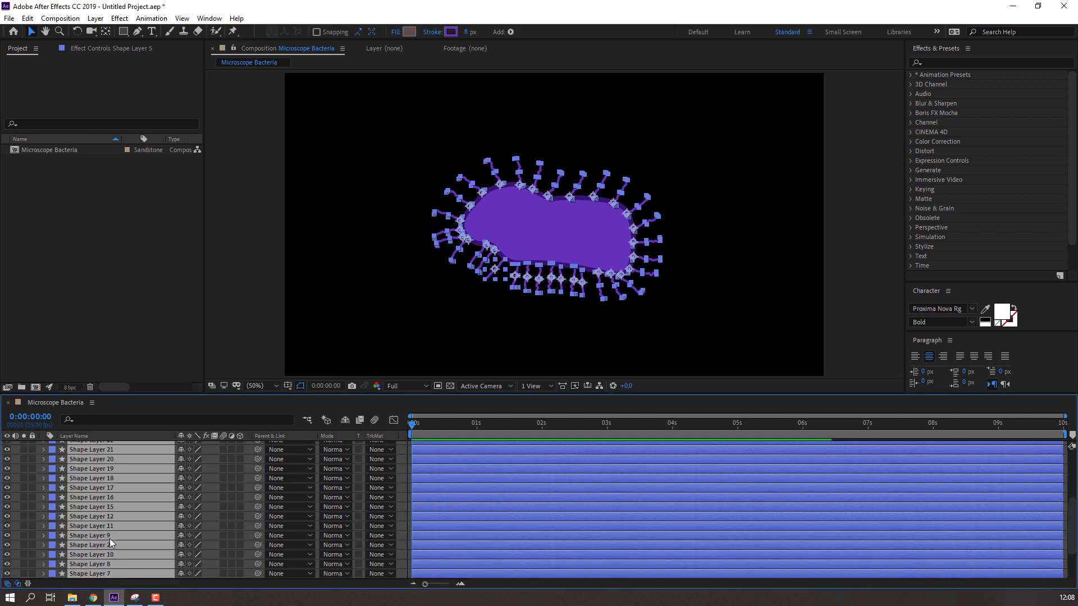
{"action": "right_click", "coordinate": [109, 472]}
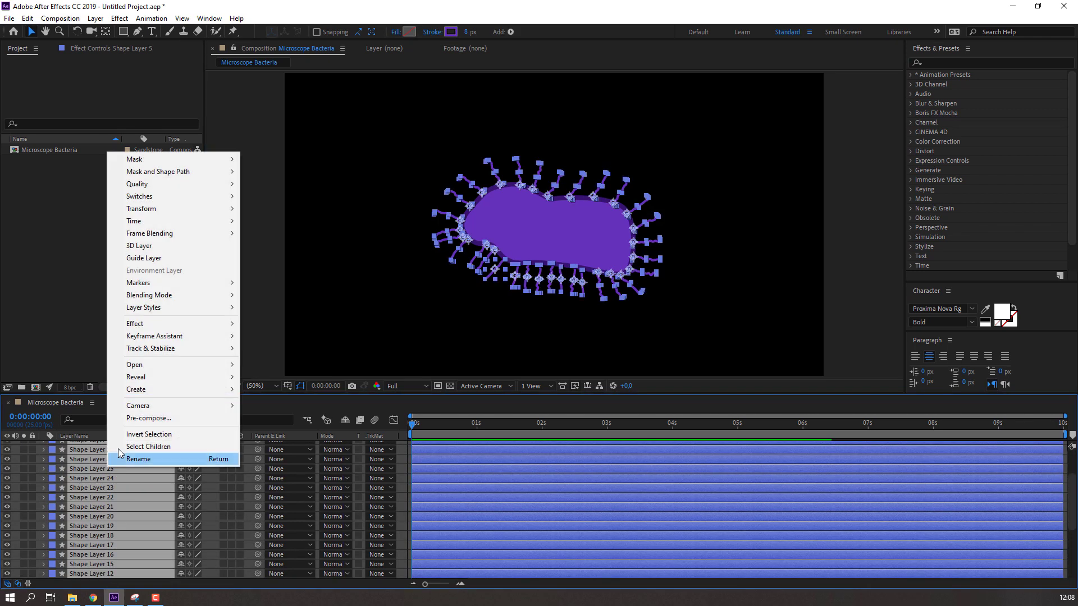
{"action": "left_click", "coordinate": [151, 419]}
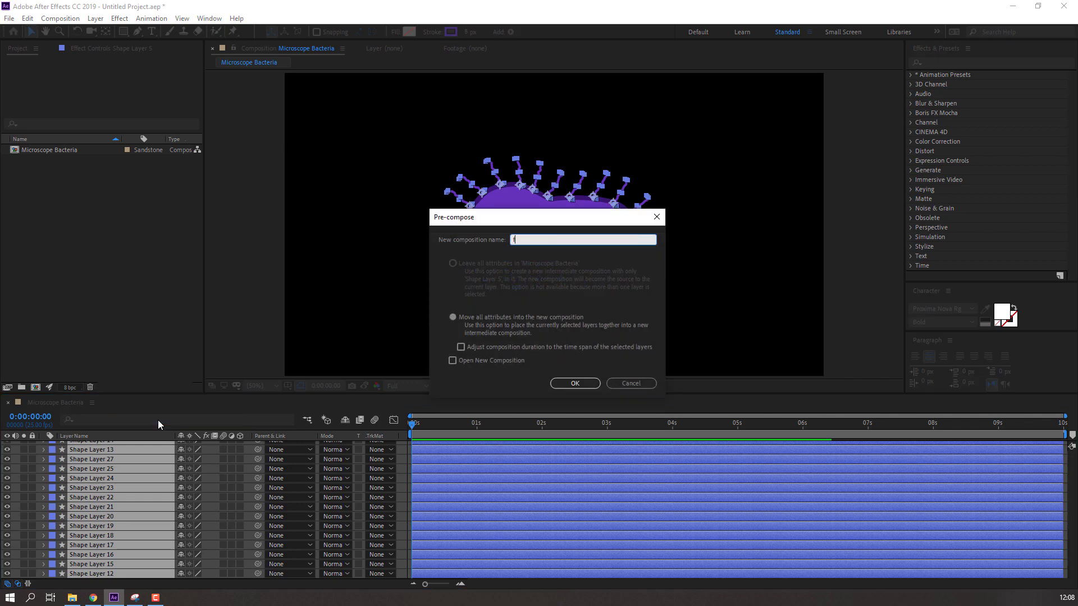
{"action": "type", "text": "foots"}
{"action": "left_click", "coordinate": [568, 383]}
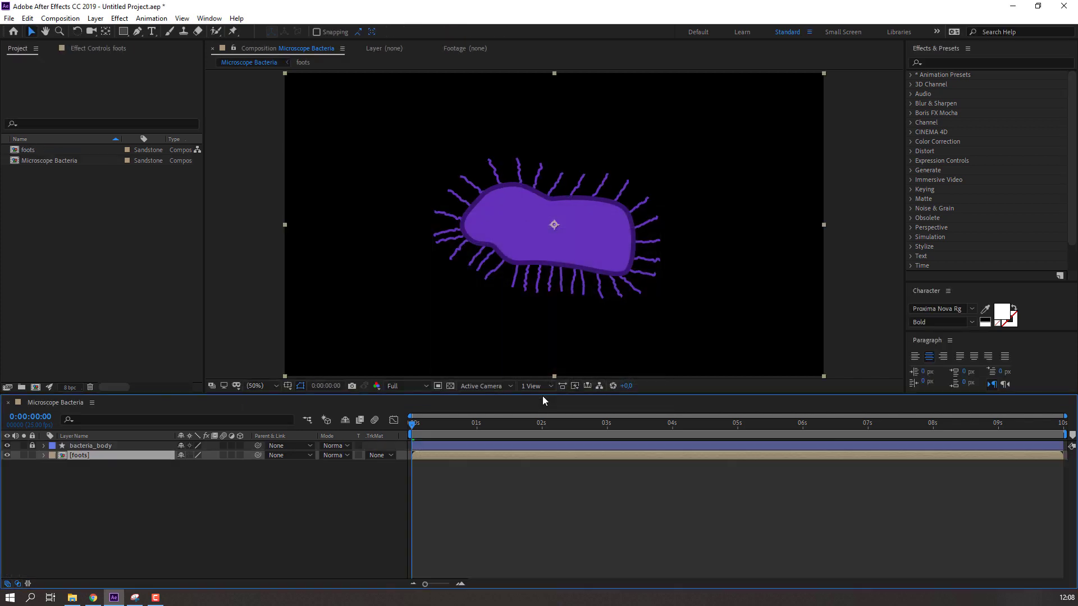
Preview the pre-composed animation briefly, then unlock and select the bacteria_body layer.
{"action": "key", "text": "space"}
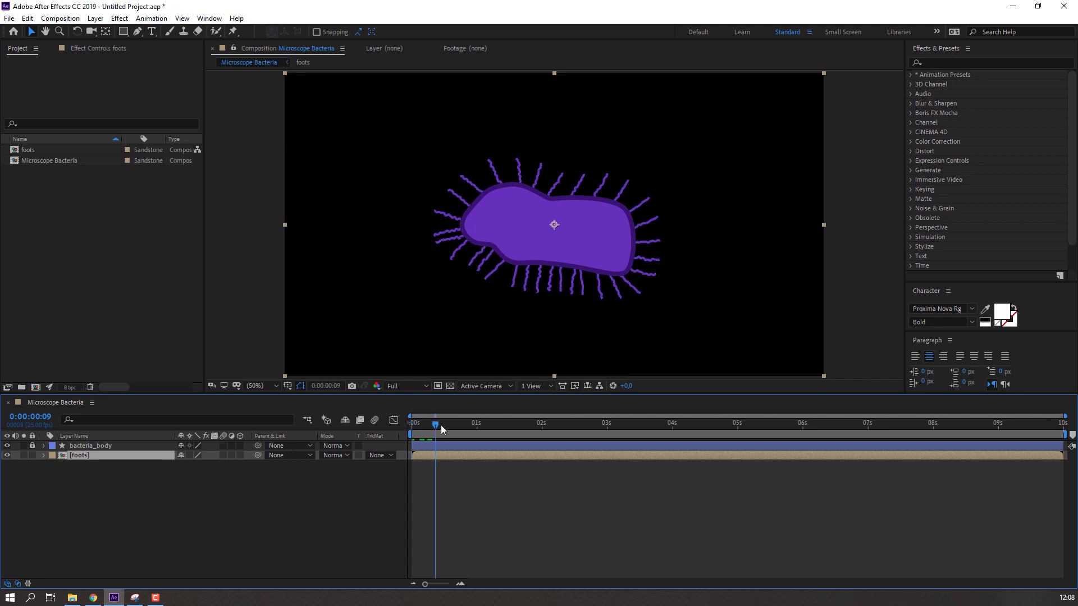
{"action": "key", "text": "space"}
{"action": "key", "text": "slash"}
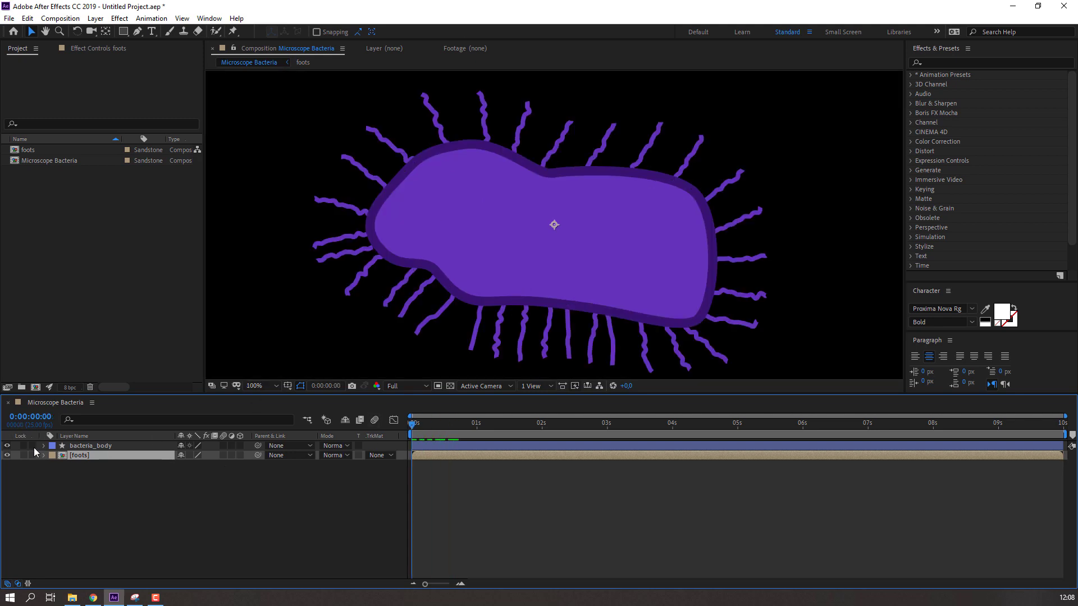
{"action": "left_click", "coordinate": [90, 446]}
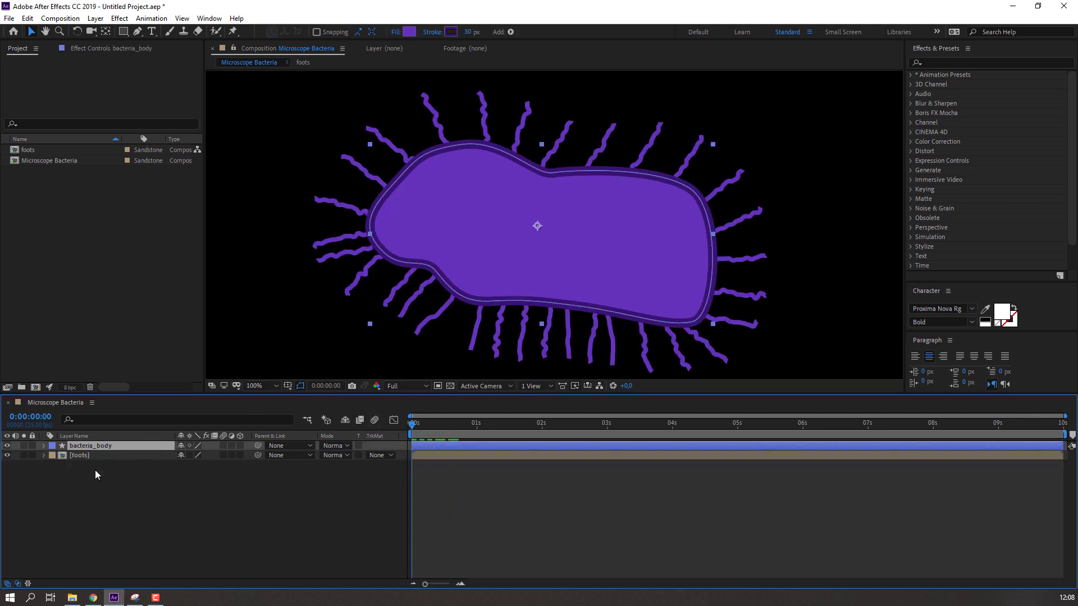
Duplicate the bacteria_body layer and set the copy's scale to 38%.
{"action": "left_click", "coordinate": [28, 18]}
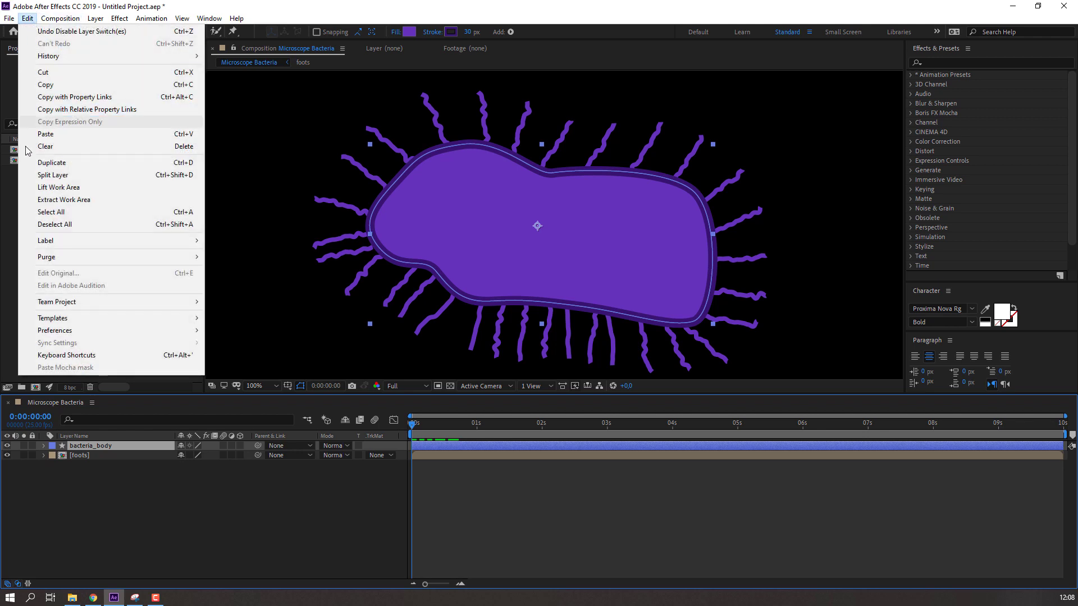
{"action": "left_click", "coordinate": [57, 164]}
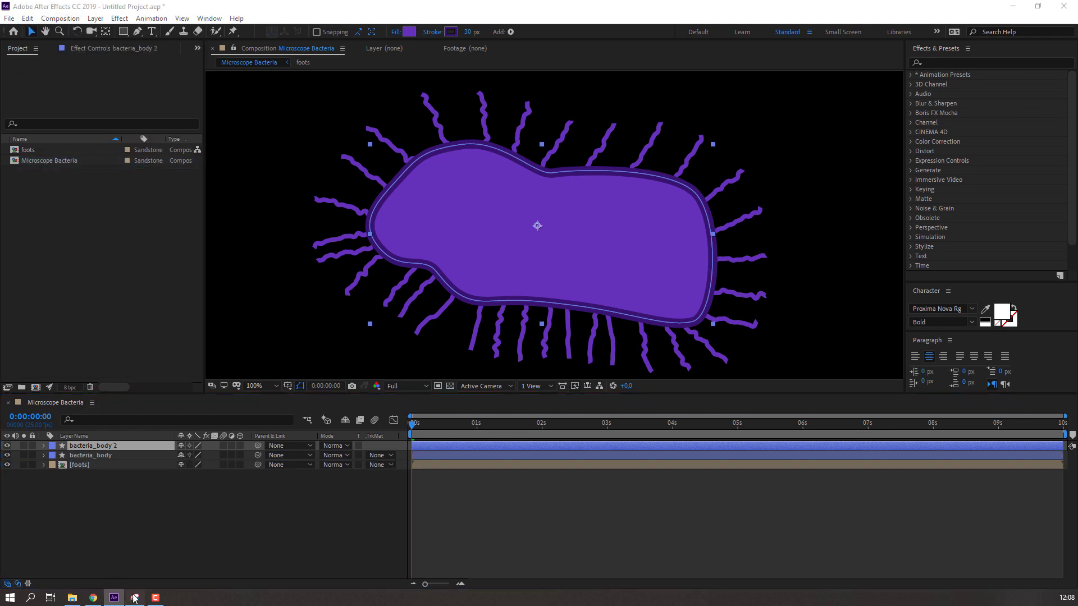
{"action": "key", "text": "s"}
{"action": "left_click", "coordinate": [193, 455]}
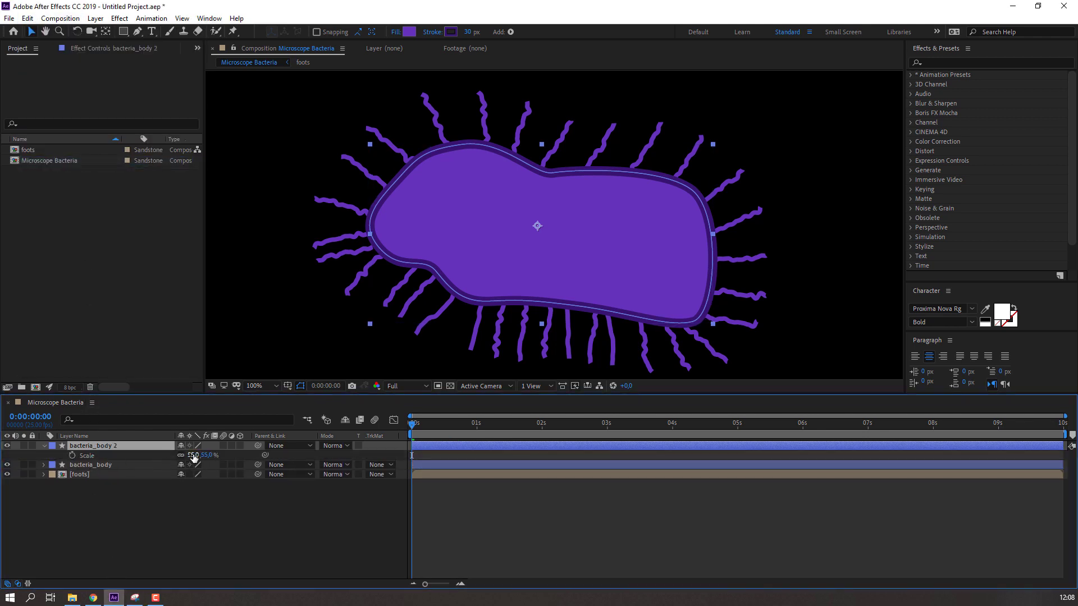
{"action": "type", "text": "38"}
{"action": "key", "text": "Return"}
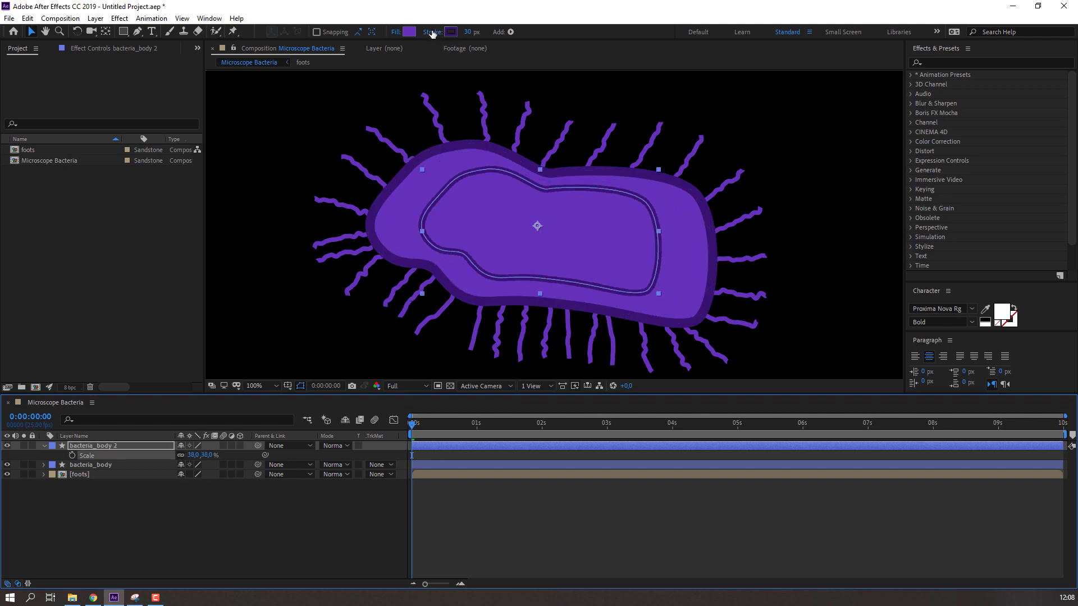
Remove the stroke from bacteria_body 2 and set its fill to the brighter purple #7335D8.
{"action": "left_click", "coordinate": [432, 32]}
{"action": "left_click", "coordinate": [481, 269]}
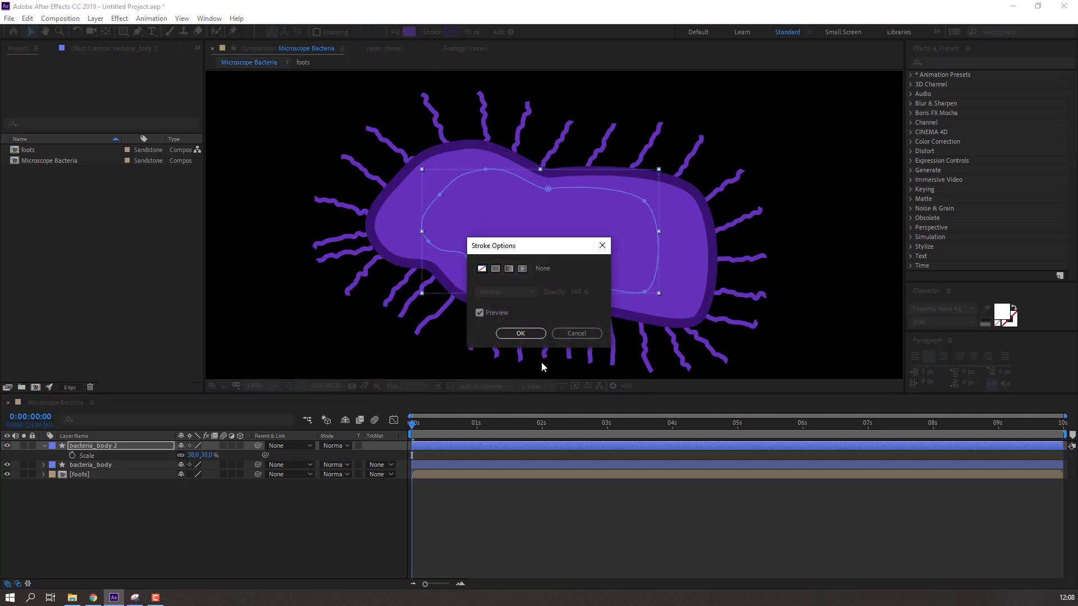
{"action": "left_click", "coordinate": [520, 334]}
{"action": "left_click", "coordinate": [409, 32]}
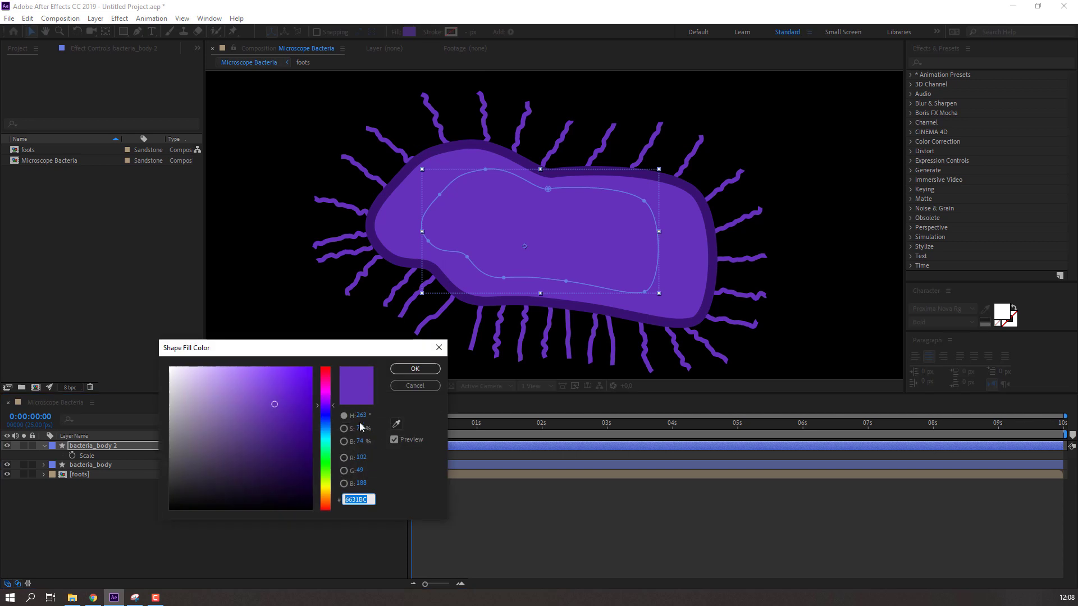
{"action": "mouse_move", "coordinate": [264, 415]}
{"action": "left_mouse_down"}
{"action": "mouse_move", "coordinate": [238, 400]}
{"action": "mouse_move", "coordinate": [273, 389]}
{"action": "left_mouse_up"}
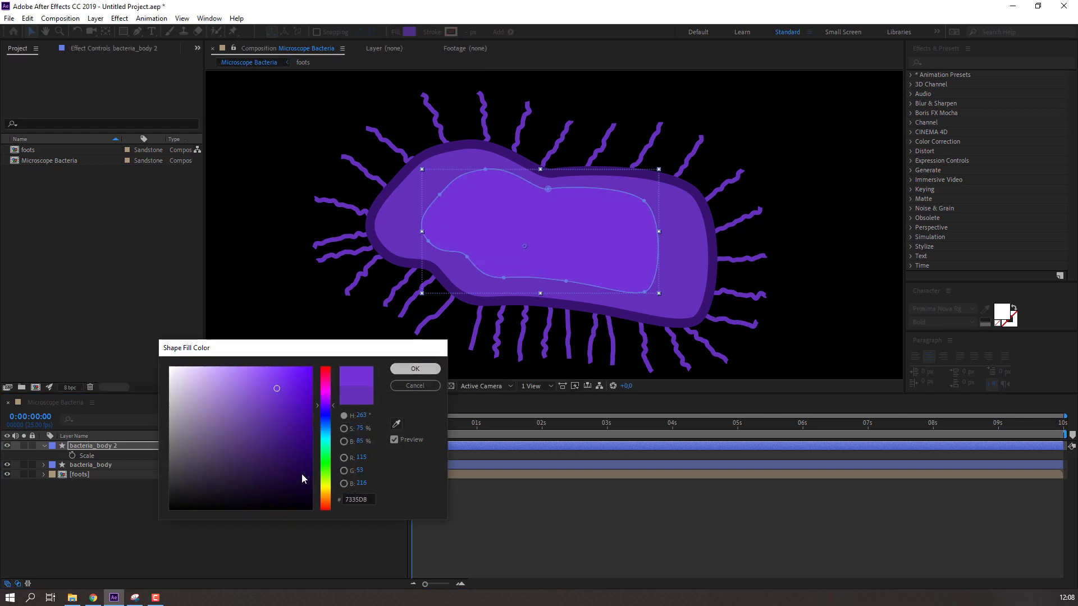
{"action": "key", "text": "Return"}
{"action": "left_click", "coordinate": [604, 183]}
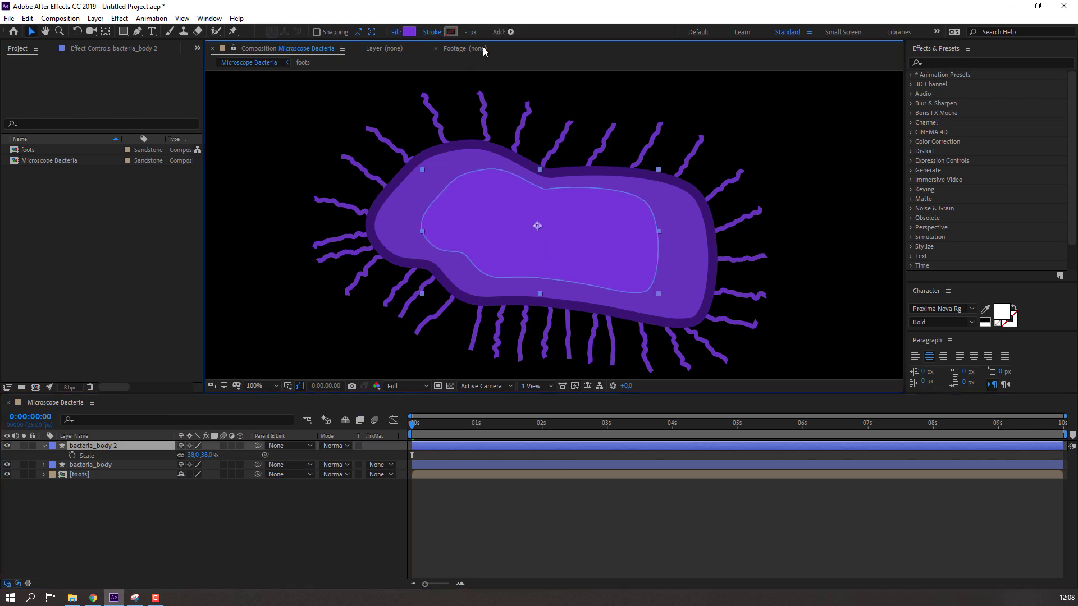
Try a Wiggle Transform with a changed Wiggles/Second value on bacteria_body 2, and delete it.
{"action": "left_click", "coordinate": [510, 32]}
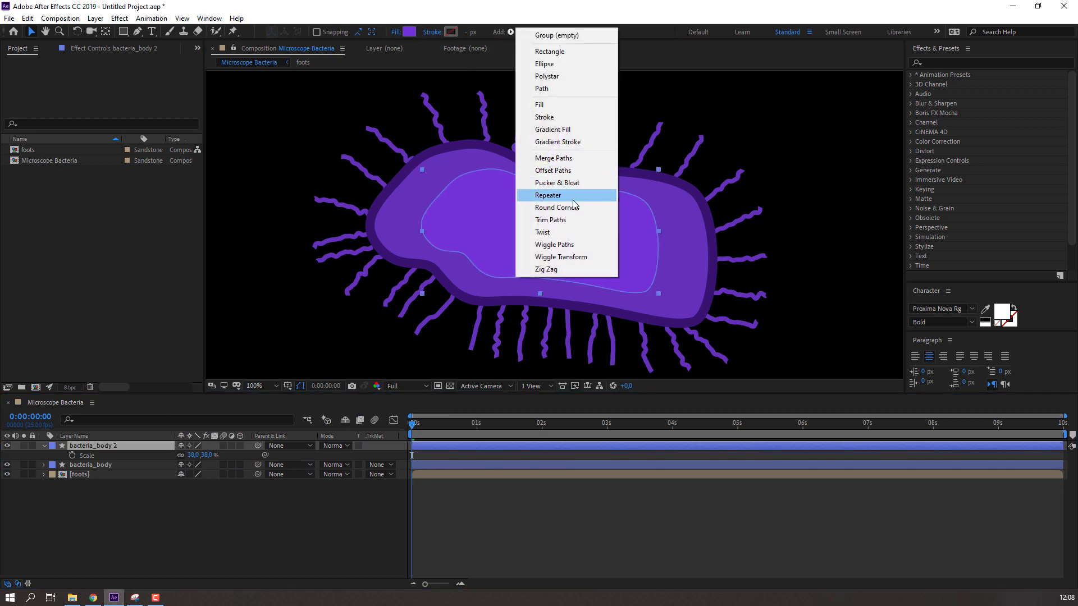
{"action": "left_click", "coordinate": [553, 257]}
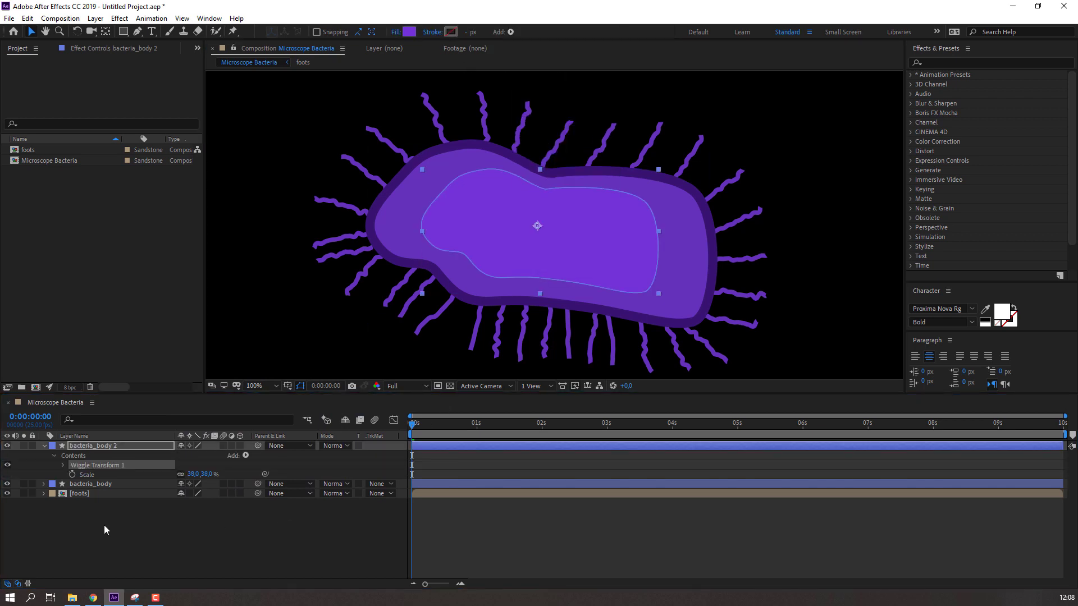
{"action": "mouse_move", "coordinate": [192, 475]}
{"action": "left_mouse_down"}
{"action": "mouse_move", "coordinate": [207, 475]}
{"action": "mouse_move", "coordinate": [189, 475]}
{"action": "left_mouse_up"}
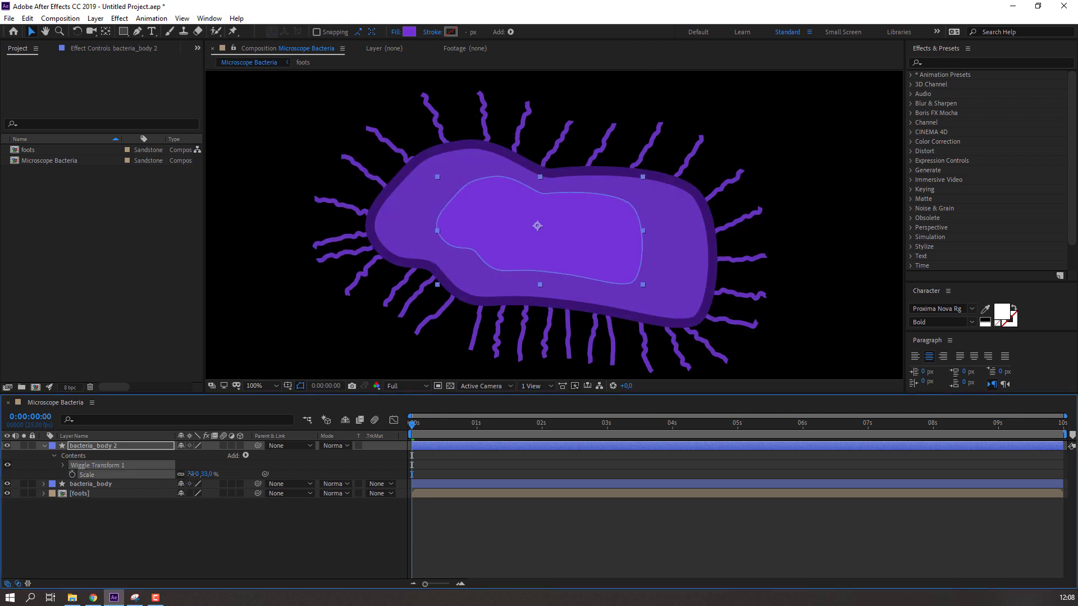
{"action": "key", "text": "ctrl+z"}
{"action": "left_click", "coordinate": [60, 465]}
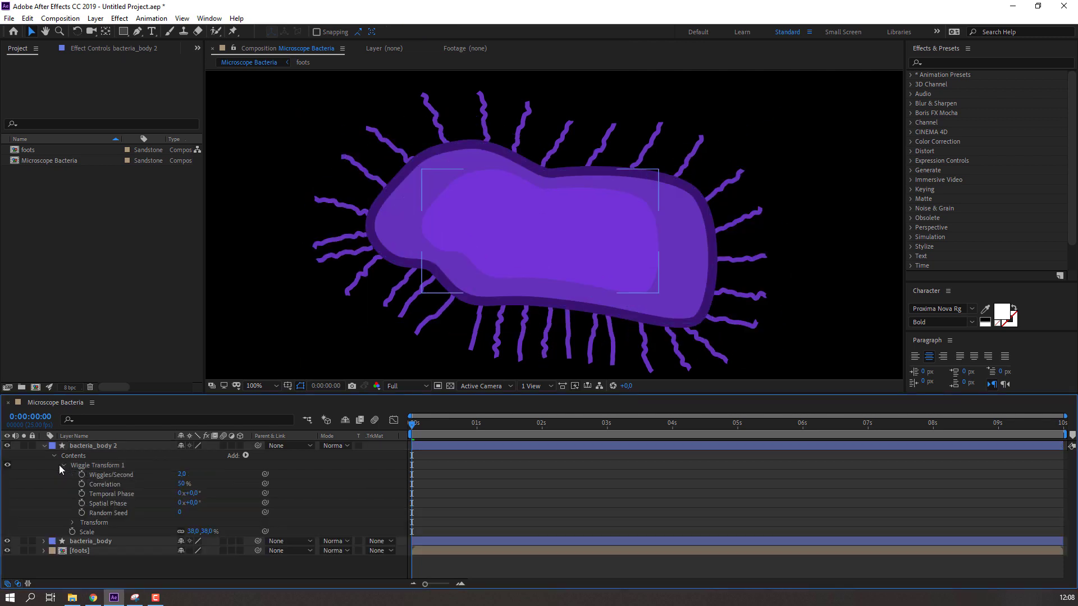
{"action": "left_click_drag", "start_coordinate": [179, 474], "coordinate": [228, 470]}
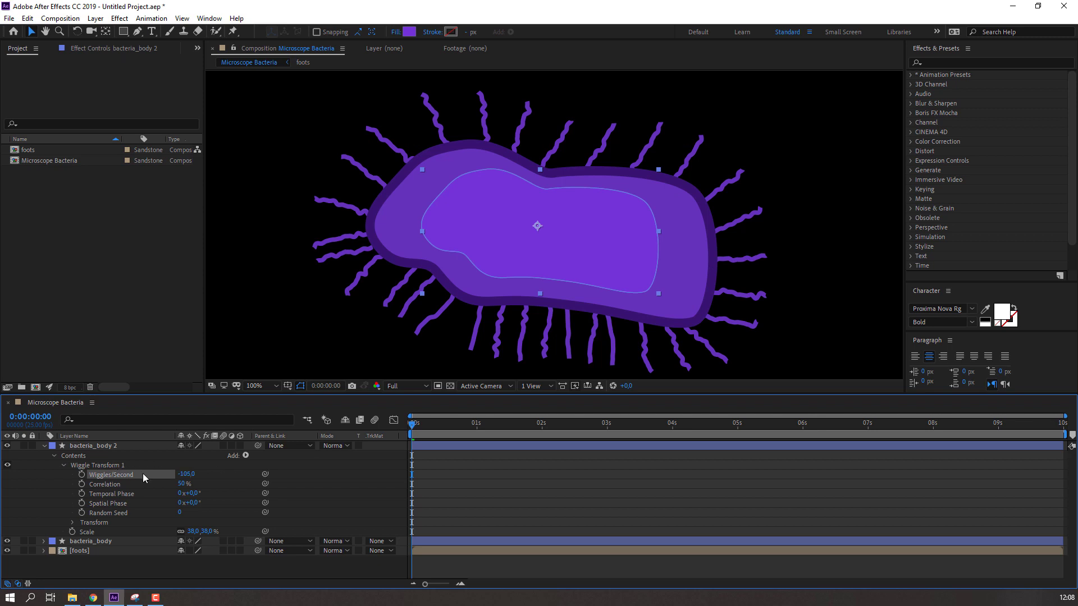
{"action": "key", "text": "Delete"}
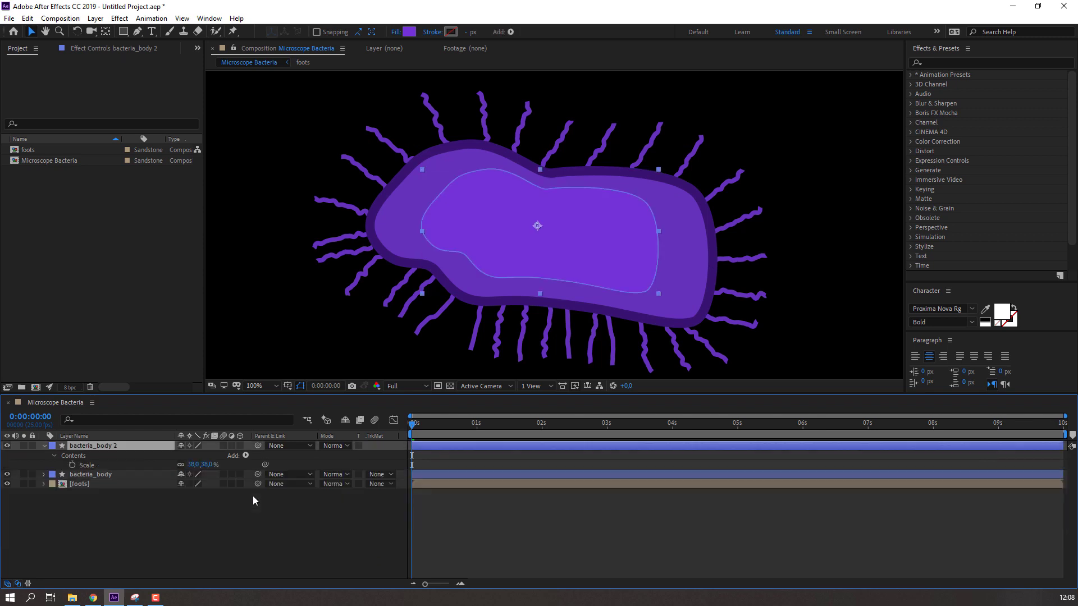
Add Wiggle Paths to bacteria_body 2 and expand its settings, undoing a trial change of Size.
{"action": "left_click", "coordinate": [510, 32]}
{"action": "left_click", "coordinate": [553, 245]}
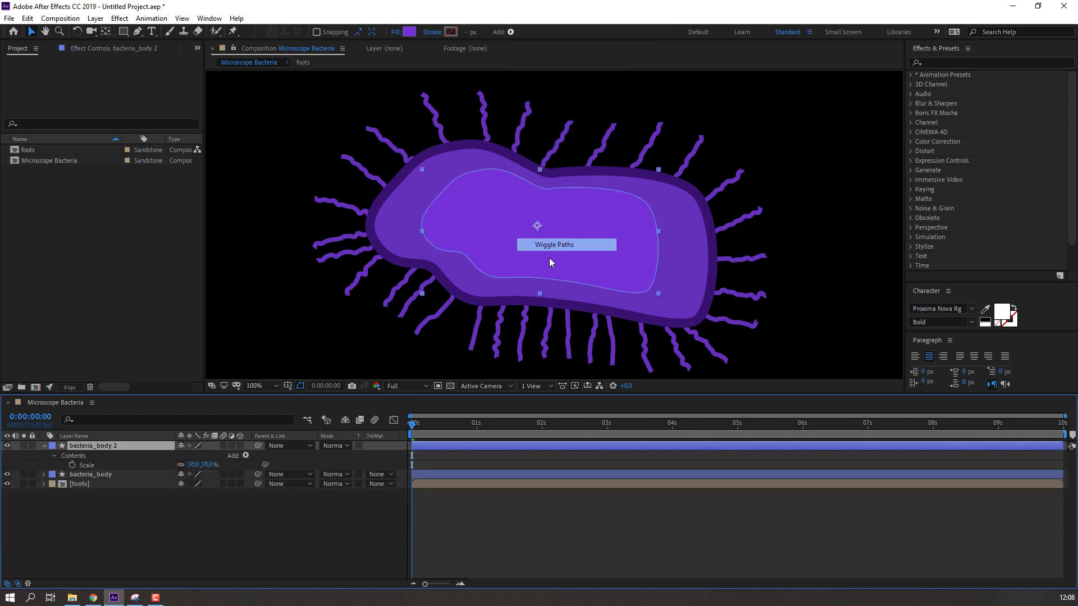
{"action": "left_click", "coordinate": [63, 466]}
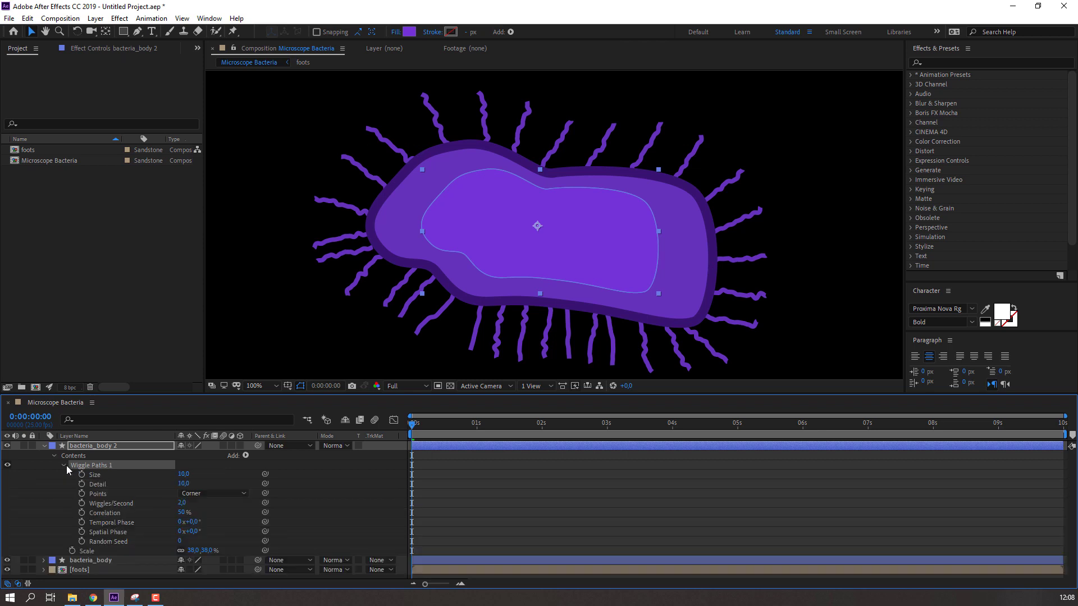
{"action": "left_click", "coordinate": [214, 510]}
{"action": "left_click_drag", "start_coordinate": [183, 474], "coordinate": [180, 474]}
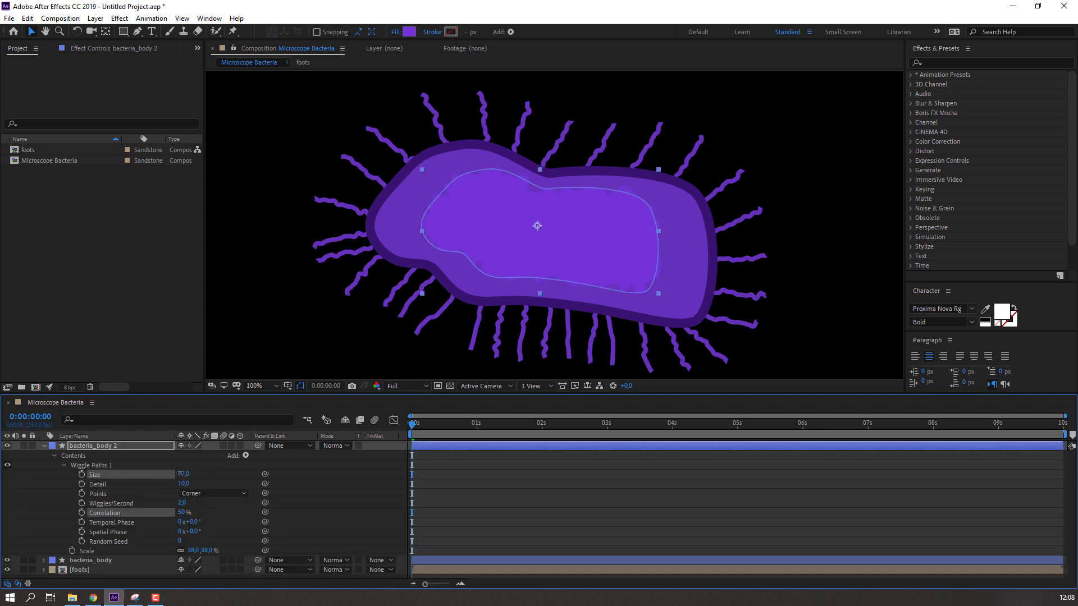
{"action": "key", "text": "ctrl+z"}
{"action": "key", "text": "period"}
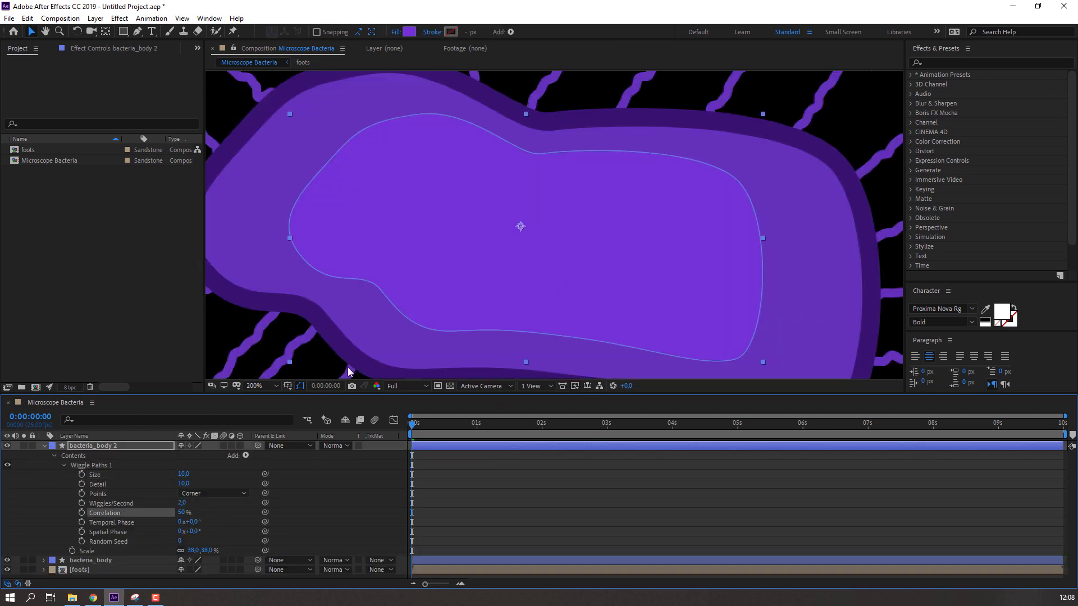
At 0:00:01:08, set the Wiggle Paths Detail to 5 and Points to Smooth for bacteria_body 2, and preview the motion.
{"action": "left_click_drag", "start_coordinate": [429, 422], "coordinate": [498, 432]}
{"action": "left_click", "coordinate": [190, 485]}
{"action": "type", "text": "5"}
{"action": "key", "text": "Return"}
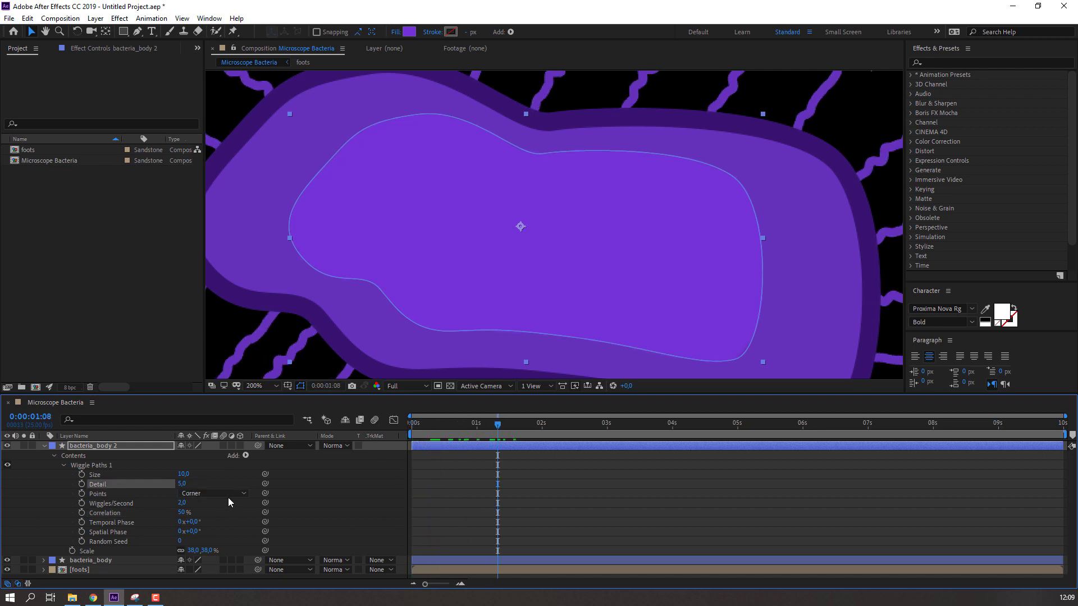
{"action": "left_click", "coordinate": [228, 494]}
{"action": "left_click", "coordinate": [207, 513]}
{"action": "left_click", "coordinate": [564, 495]}
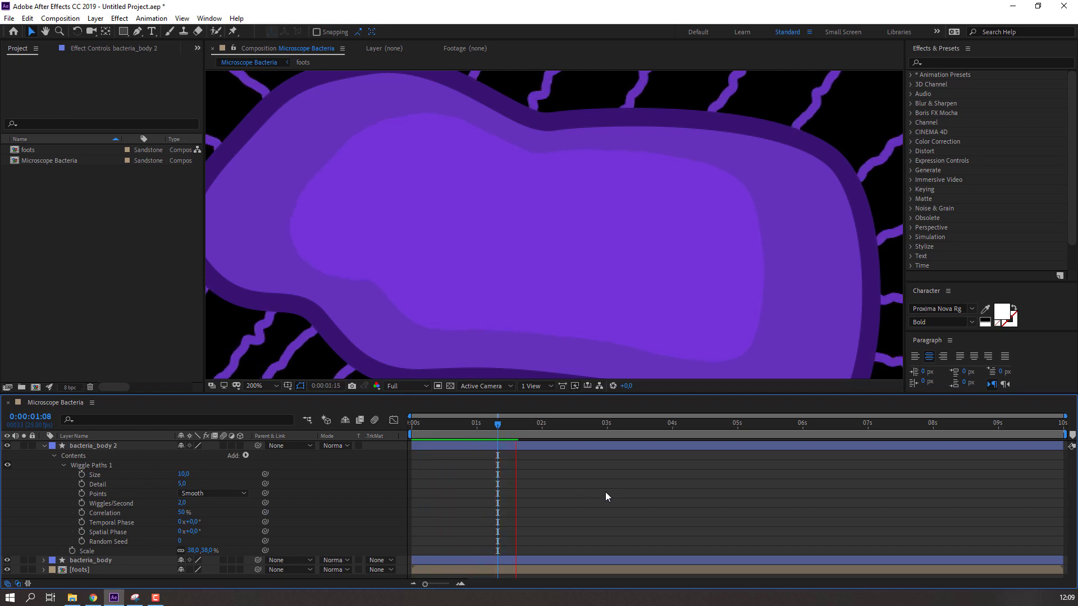
Set the Wiggle Paths Size to 60 and Correlation to 76% for bacteria_body 2.
{"action": "left_click", "coordinate": [188, 479]}
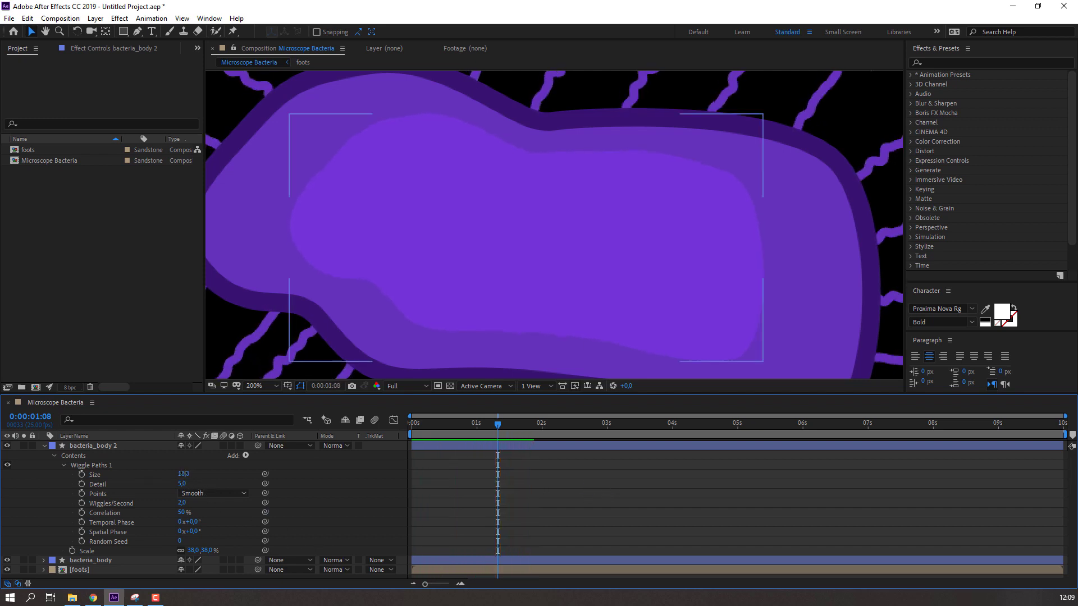
{"action": "left_click_drag", "start_coordinate": [183, 474], "coordinate": [196, 473]}
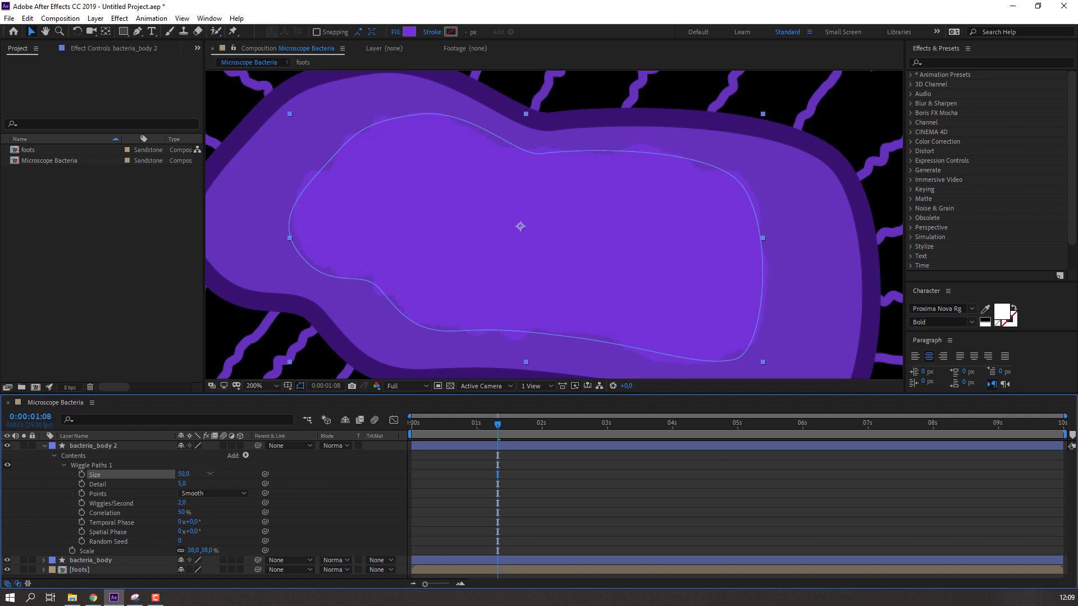
{"action": "left_click_drag", "start_coordinate": [210, 474], "coordinate": [174, 484]}
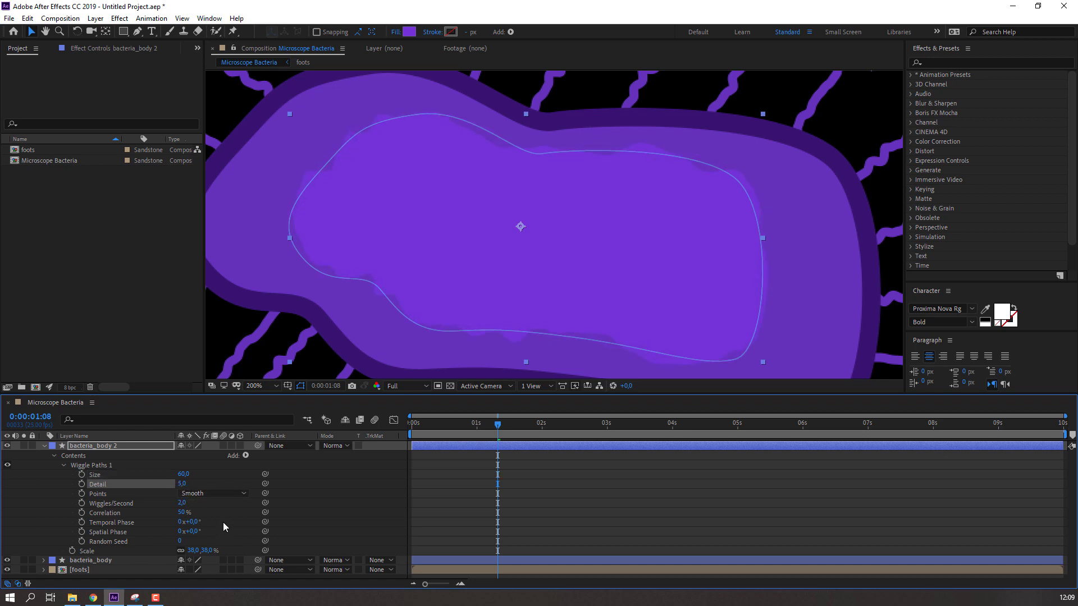
{"action": "left_click", "coordinate": [238, 516]}
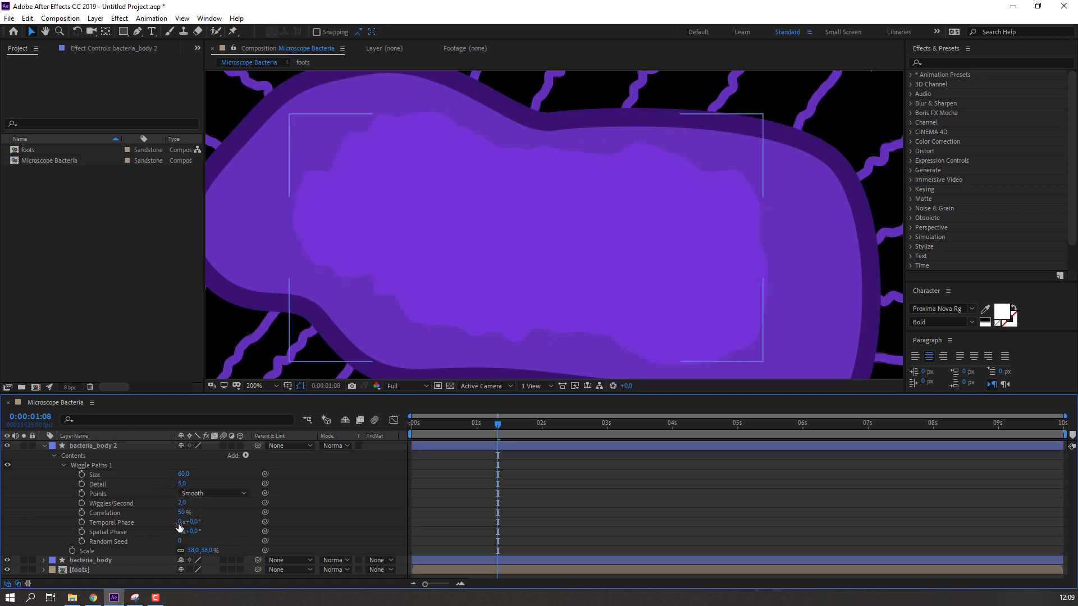
{"action": "mouse_move", "coordinate": [182, 513]}
{"action": "left_mouse_down"}
{"action": "mouse_move", "coordinate": [205, 512]}
{"action": "mouse_move", "coordinate": [189, 512]}
{"action": "left_mouse_up"}
Preview the wiggling inner body close up and in the full composition, and collapse the bacteria_body 2 layer.
{"action": "left_click", "coordinate": [658, 508]}
{"action": "key", "text": "space"}
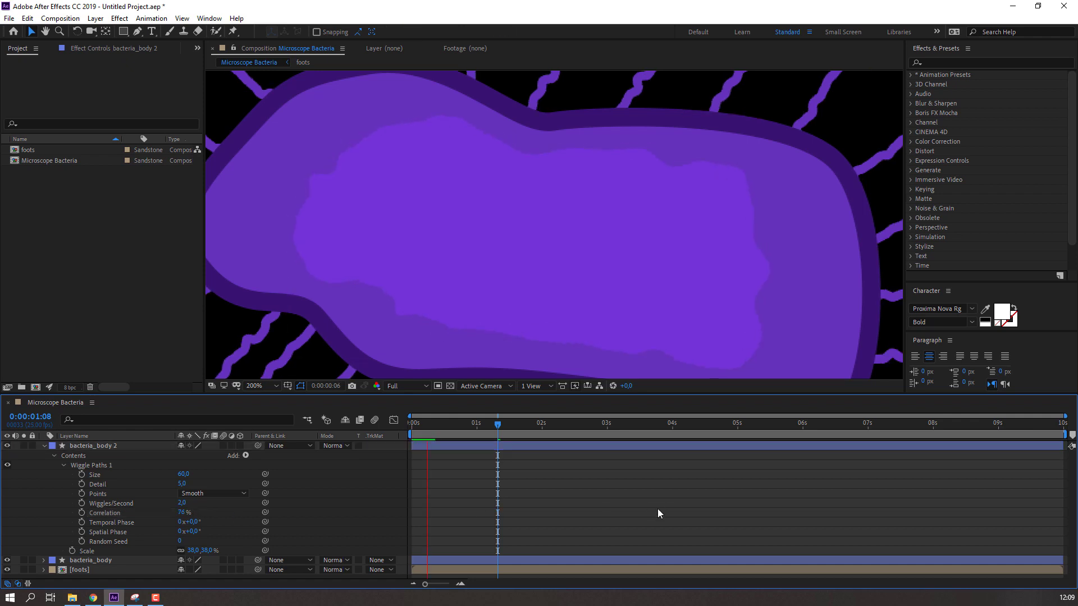
{"action": "scroll", "coordinate": [396, 348], "scroll_direction": "down", "scroll_amount": 1}
{"action": "scroll", "coordinate": [395, 345], "scroll_direction": "down", "scroll_amount": 1}
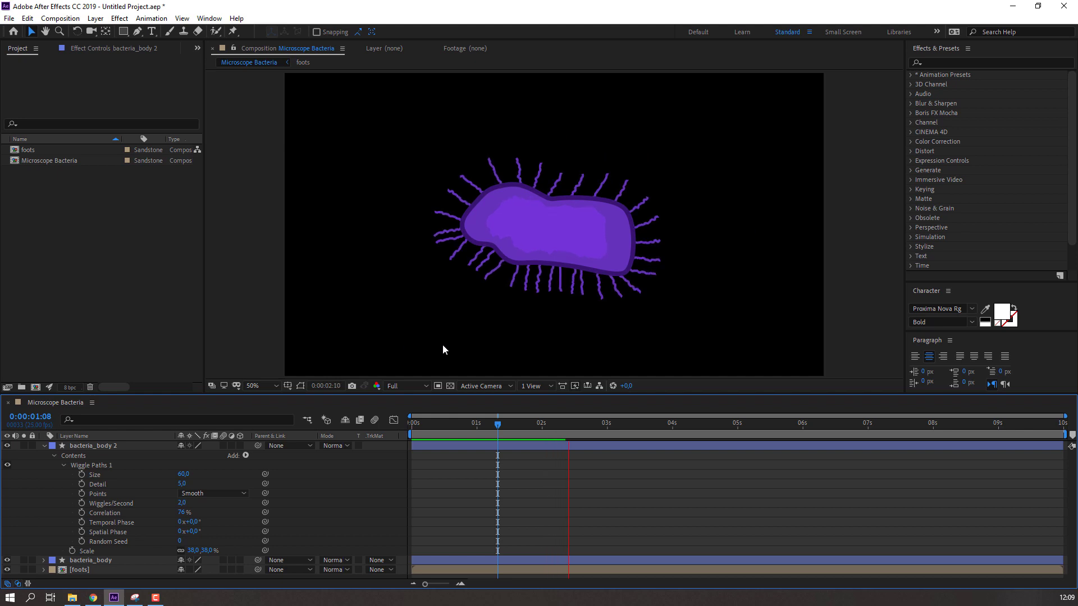
{"action": "scroll", "coordinate": [443, 349], "scroll_direction": "down", "scroll_amount": 1}
{"action": "scroll", "coordinate": [442, 349], "scroll_direction": "up", "scroll_amount": 1}
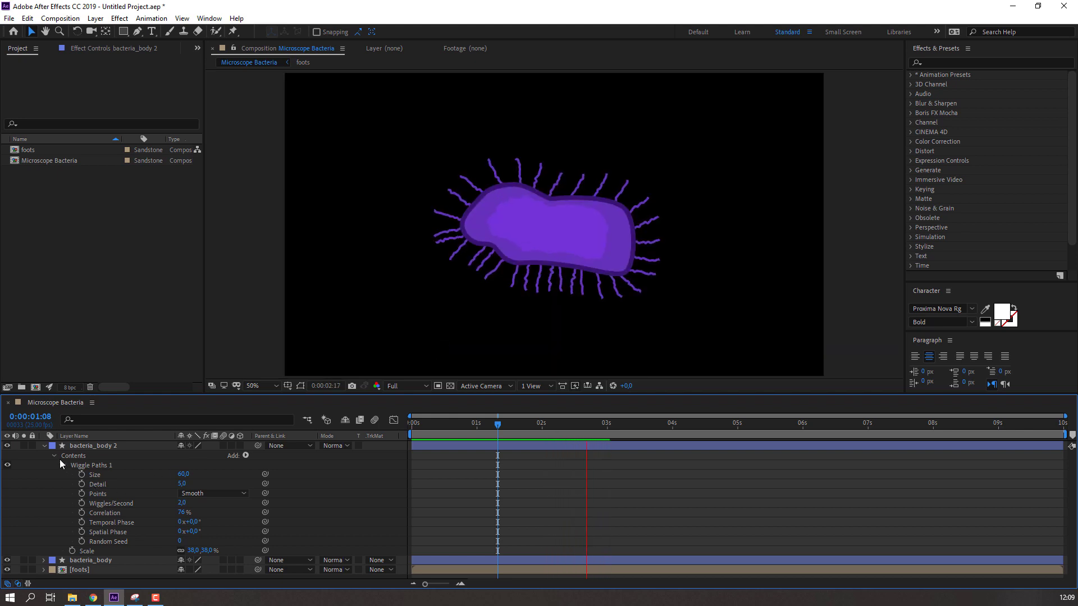
{"action": "left_click", "coordinate": [44, 445]}
{"action": "key", "text": "space"}
{"action": "scroll", "coordinate": [528, 280], "scroll_direction": "up", "scroll_amount": 2}
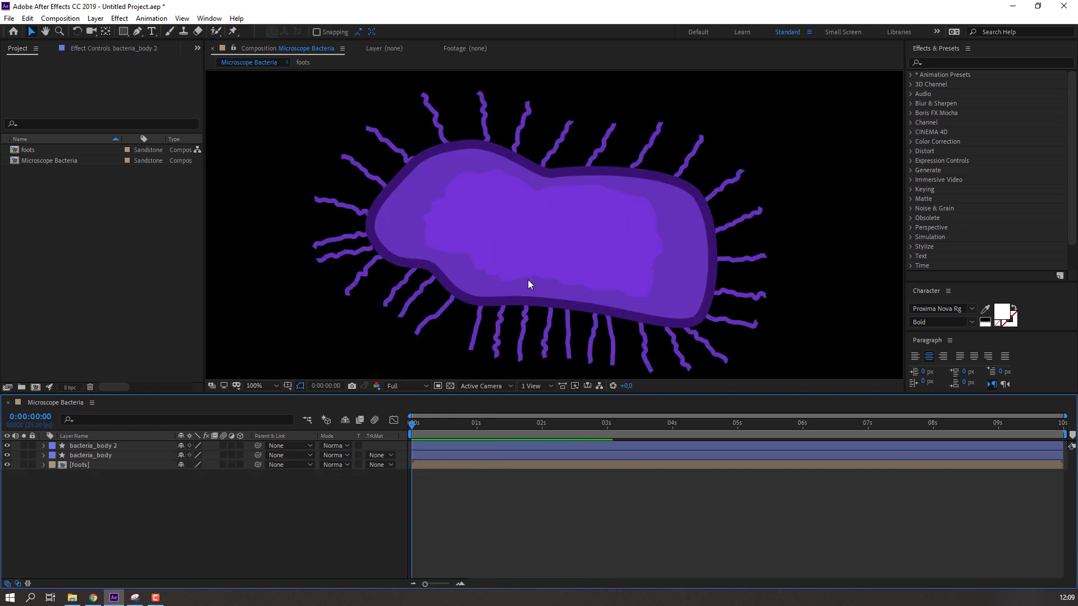
Add Wiggle Paths to the original bacteria_body layer and preview its outline motion.
{"action": "left_click", "coordinate": [123, 457]}
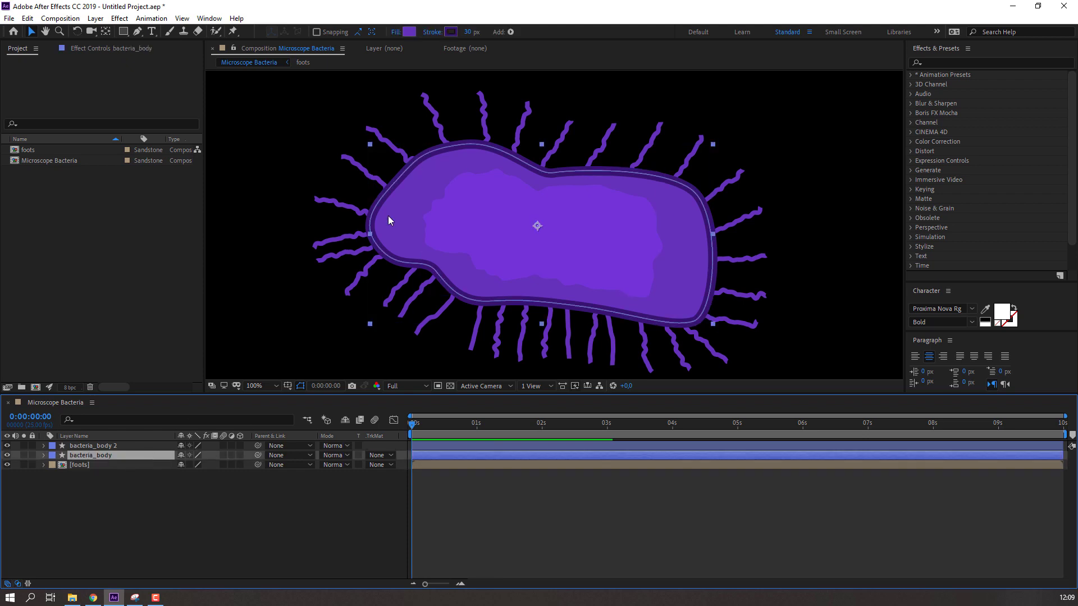
{"action": "left_click", "coordinate": [511, 32]}
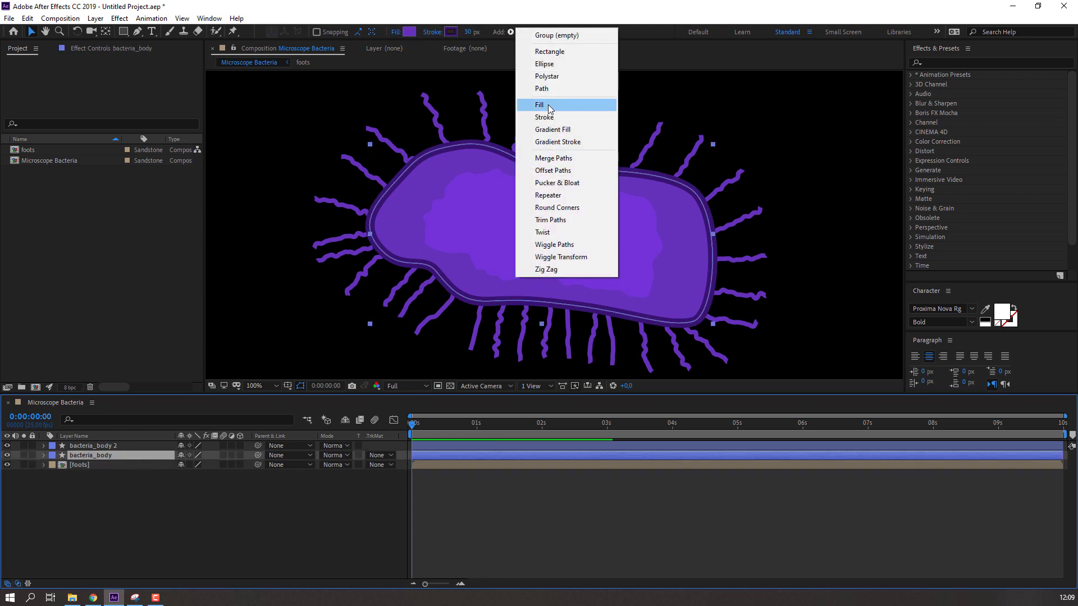
{"action": "left_click", "coordinate": [546, 246]}
{"action": "left_click", "coordinate": [175, 533]}
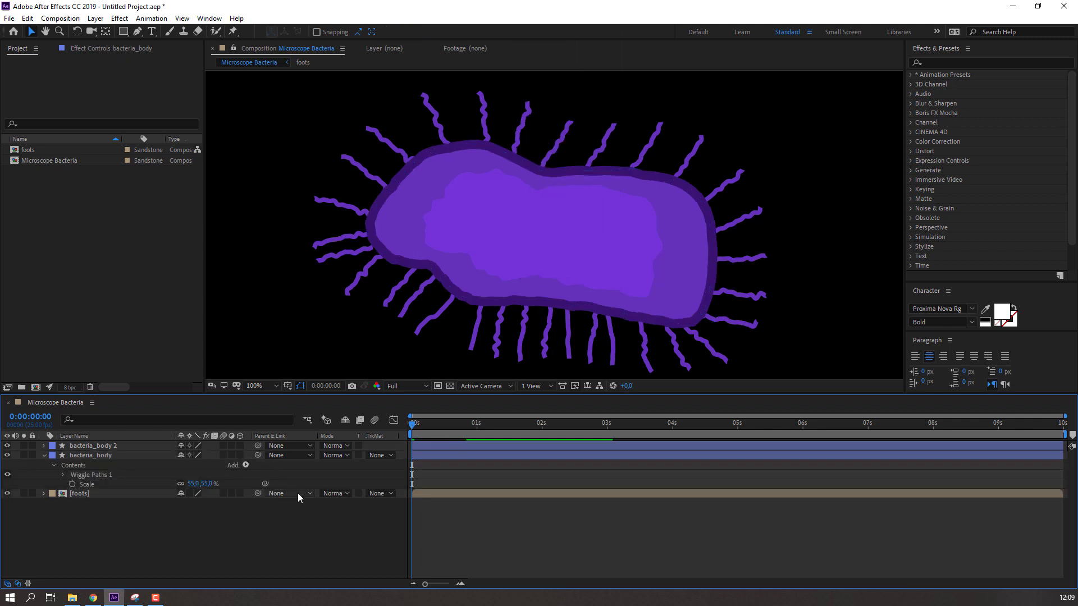
{"action": "key", "text": "space"}
Set the Wiggle Paths Points to Smooth and Detail to 5 for bacteria_body, previewing the motion in between.
{"action": "left_click", "coordinate": [62, 475]}
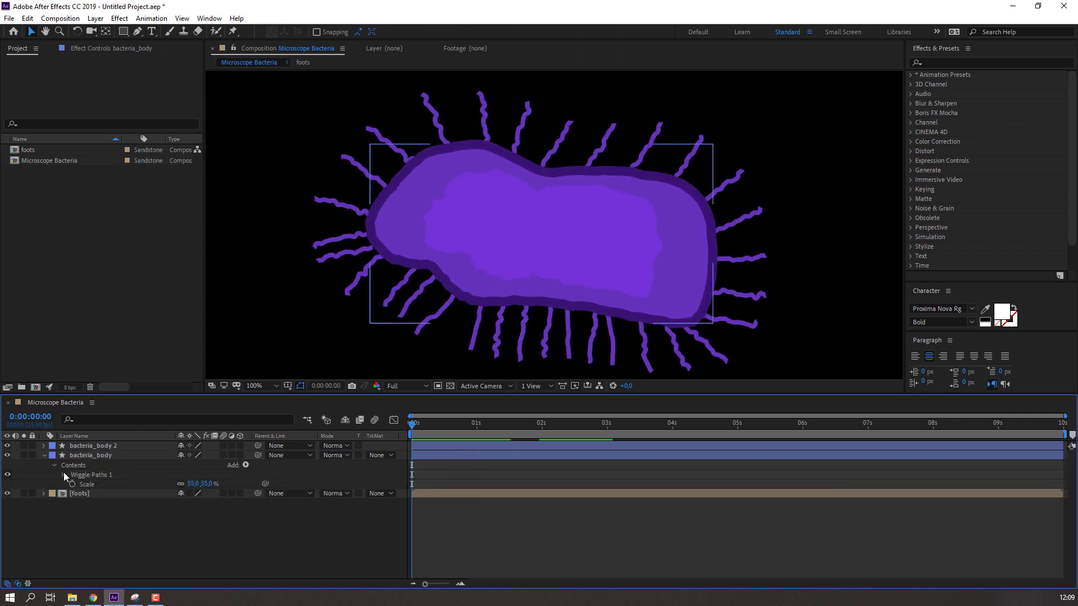
{"action": "left_click", "coordinate": [63, 475]}
{"action": "left_click", "coordinate": [193, 504]}
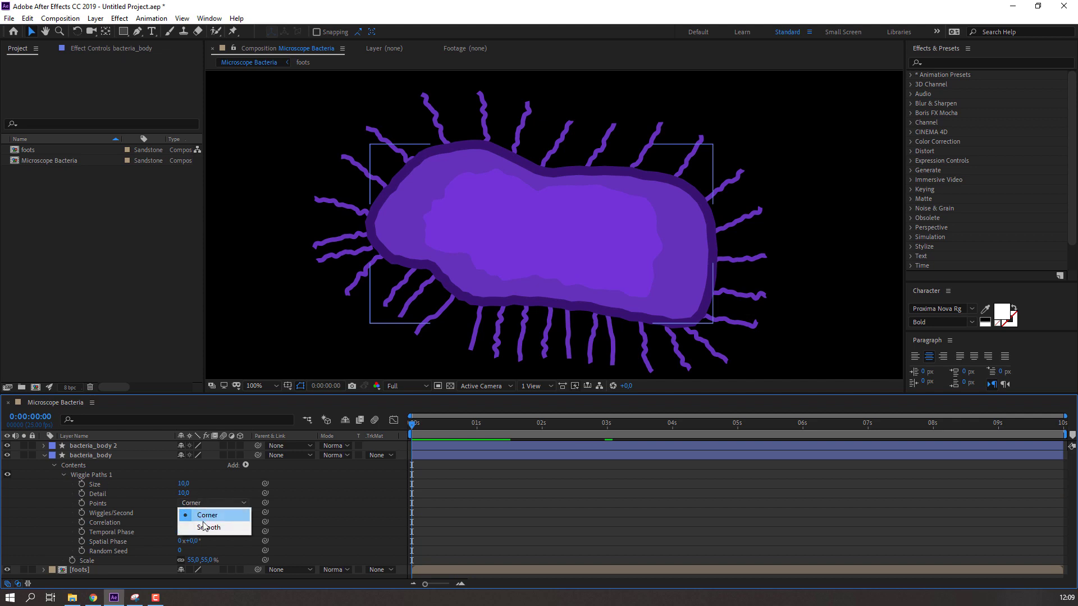
{"action": "left_click", "coordinate": [196, 528]}
{"action": "left_click", "coordinate": [491, 491]}
{"action": "key", "text": "space"}
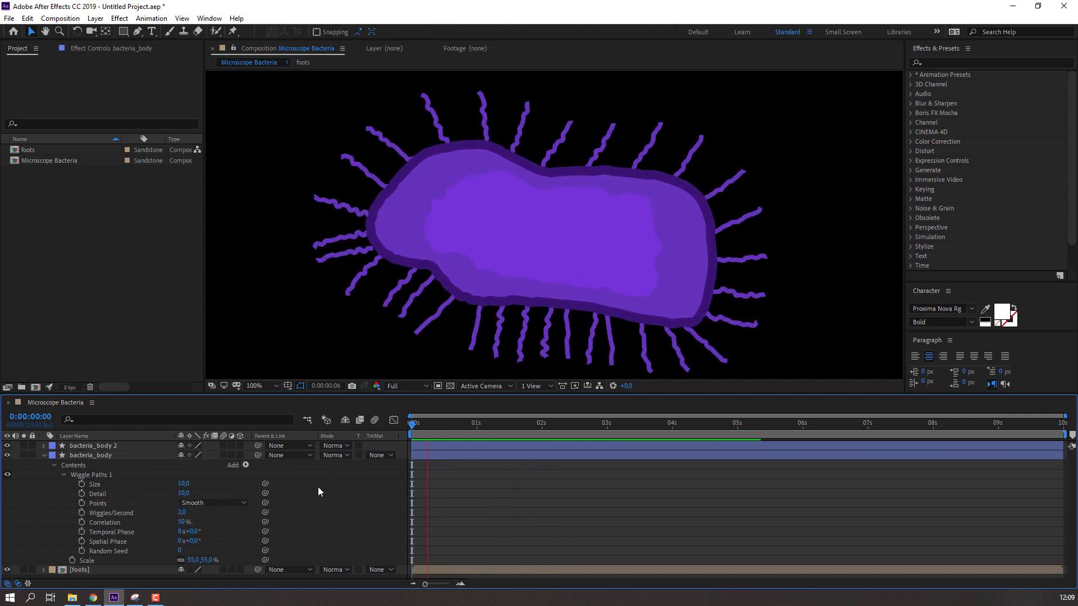
{"action": "key", "text": "space"}
{"action": "left_click", "coordinate": [444, 504]}
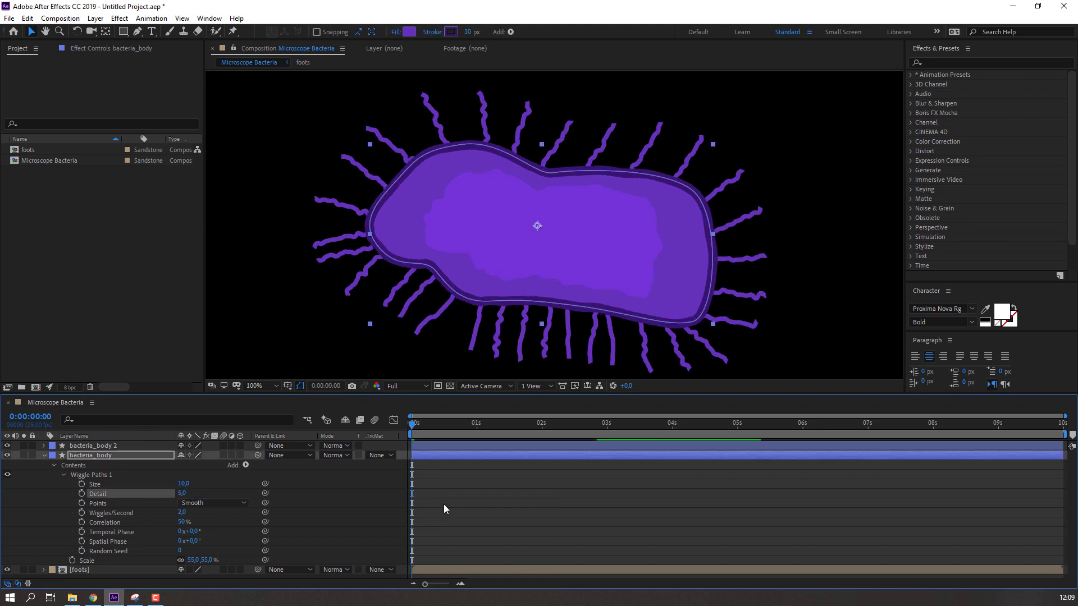
Preview the bacteria_body outline motion close up and in the full composition, and collapse the layer.
{"action": "key", "text": "space"}
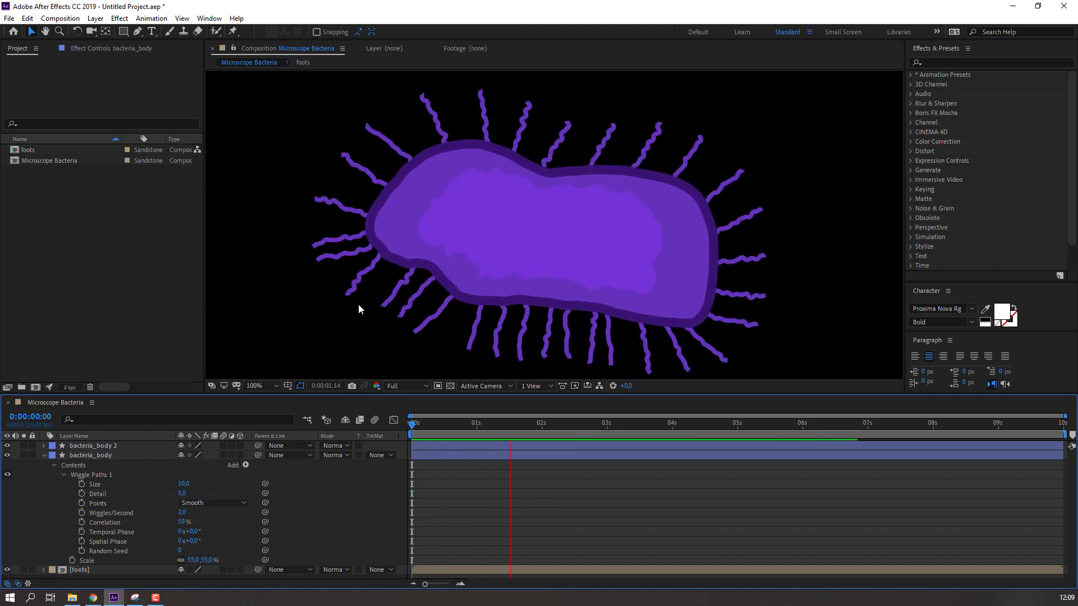
{"action": "key", "text": "comma"}
{"action": "left_click", "coordinate": [45, 456]}
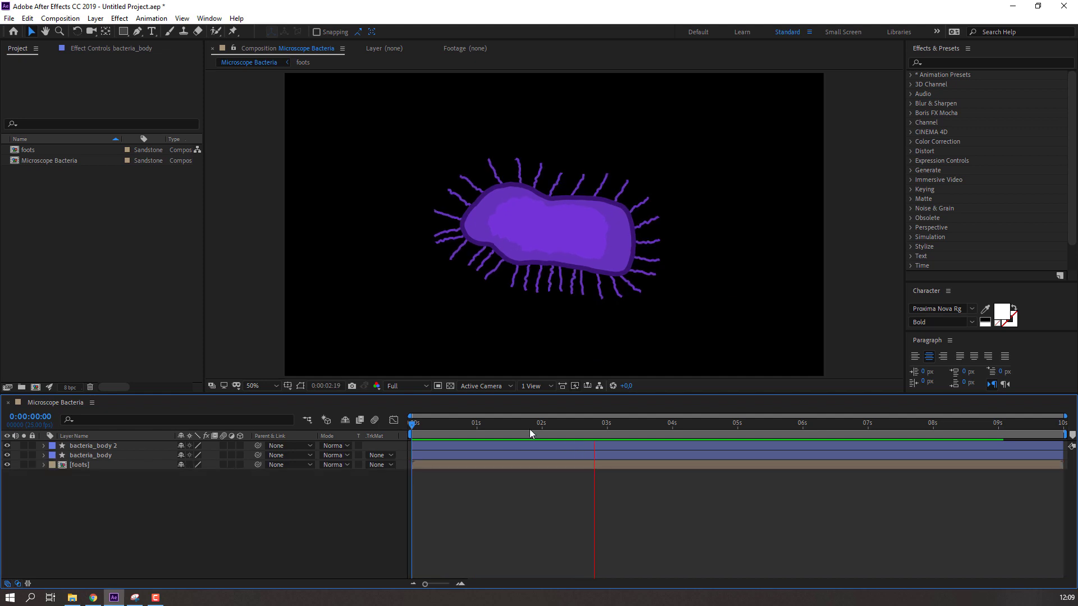
{"action": "key", "text": "space"}
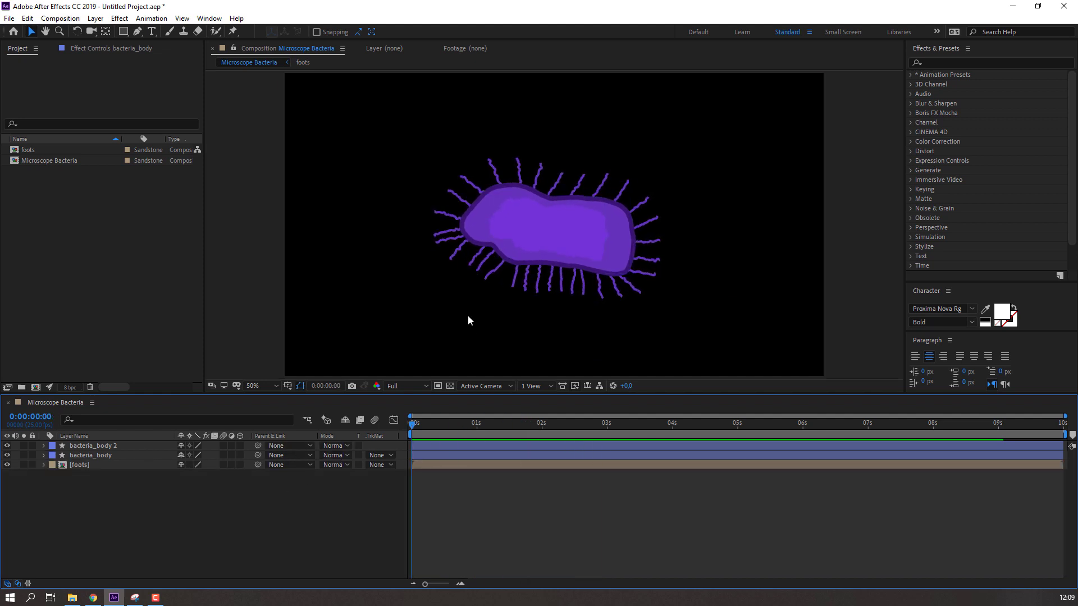
Draw a small ellipse with a pale lavender E6DEF3 fill inside the bright inner body as a new shape layer.
{"action": "key", "text": "period"}
{"action": "left_click_drag", "start_coordinate": [122, 34], "coordinate": [143, 63]}
{"action": "left_click", "coordinate": [319, 32]}
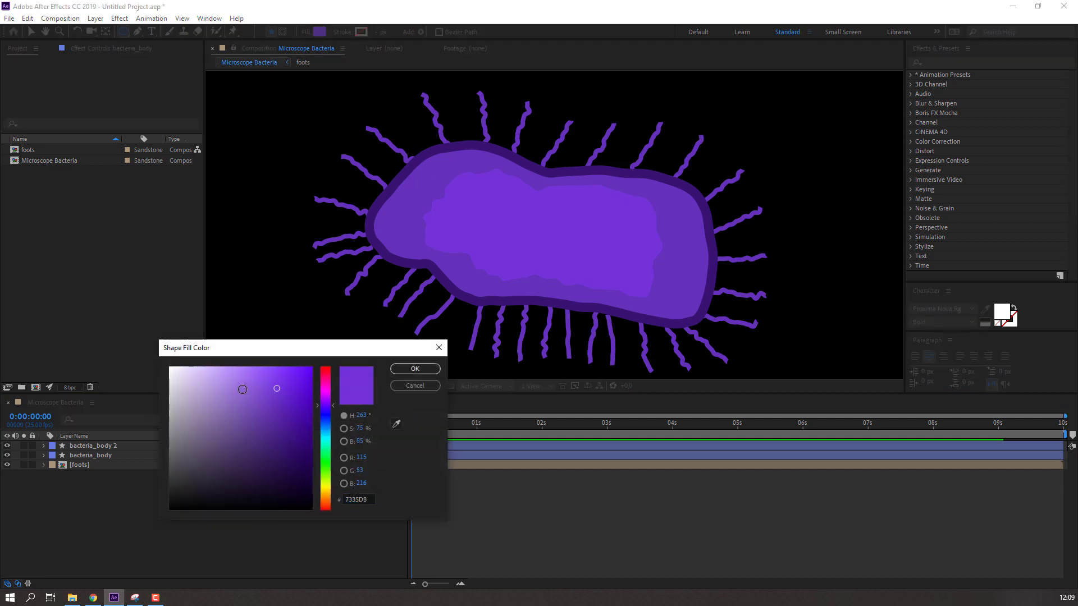
{"action": "left_click", "coordinate": [182, 373]}
{"action": "left_click", "coordinate": [414, 369]}
{"action": "key", "text": "period"}
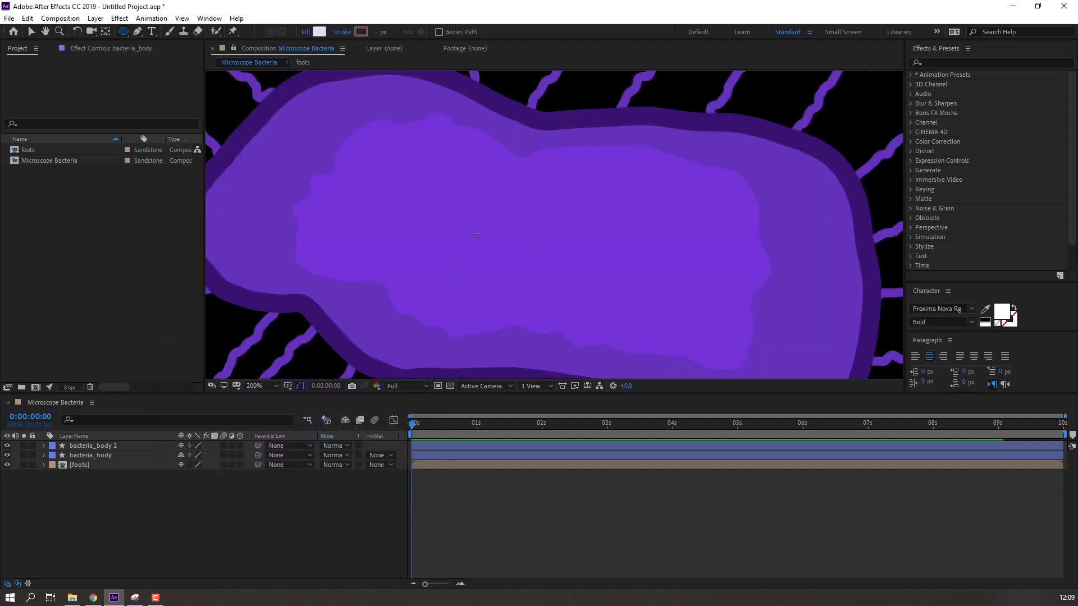
{"action": "left_click_drag", "start_coordinate": [469, 203], "coordinate": [485, 216]}
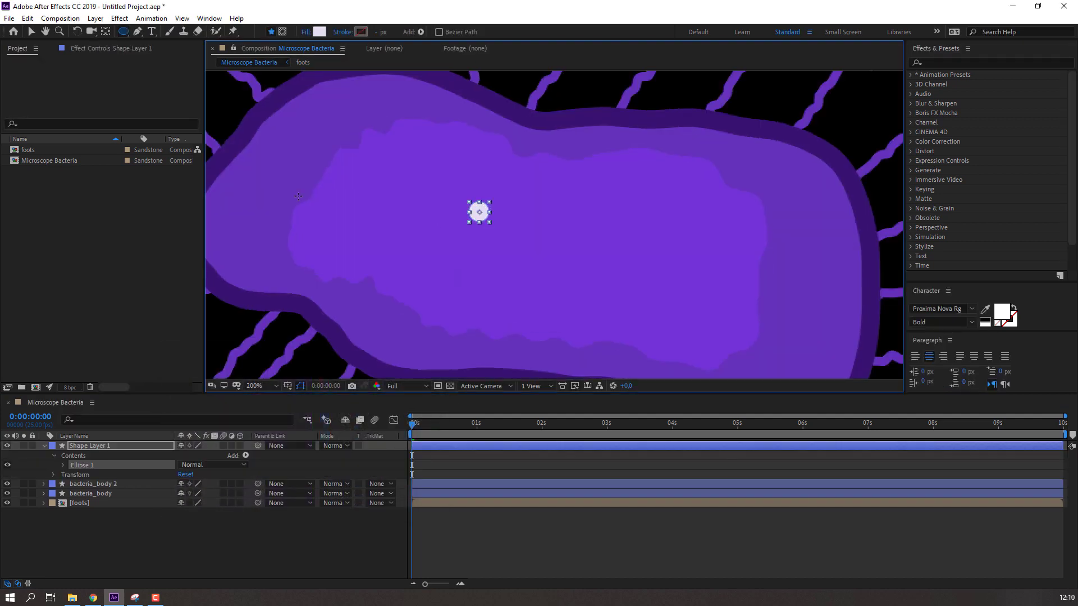
Centre the anchor point on the new circle, collapse Shape Layer 1 and deselect it.
{"action": "left_click", "coordinate": [105, 32]}
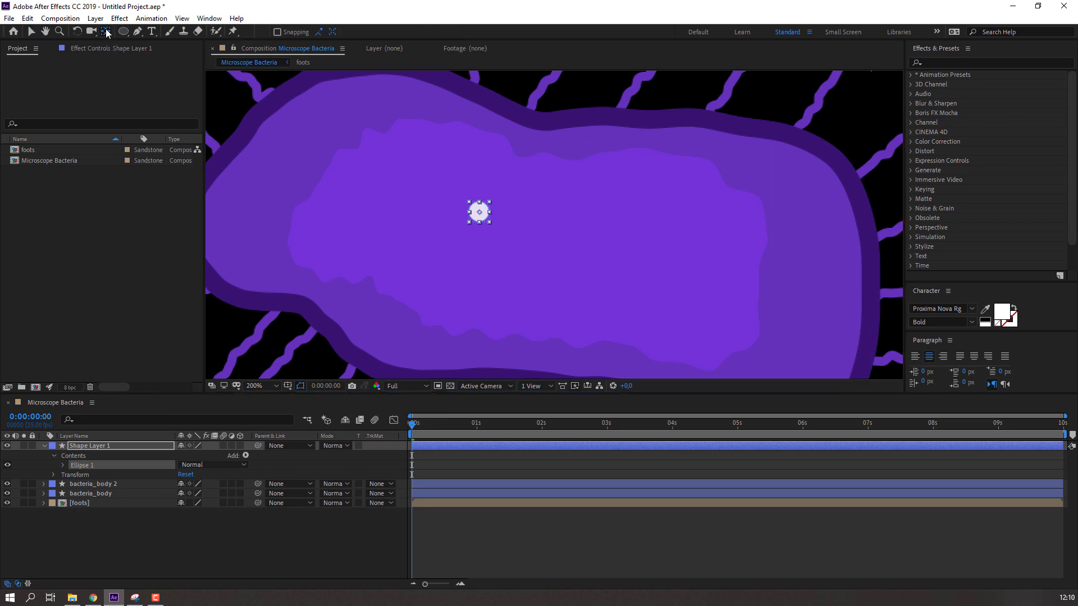
{"action": "left_click", "coordinate": [44, 445]}
{"action": "key", "text": "comma"}
{"action": "key", "text": "v"}
{"action": "left_click", "coordinate": [271, 528]}
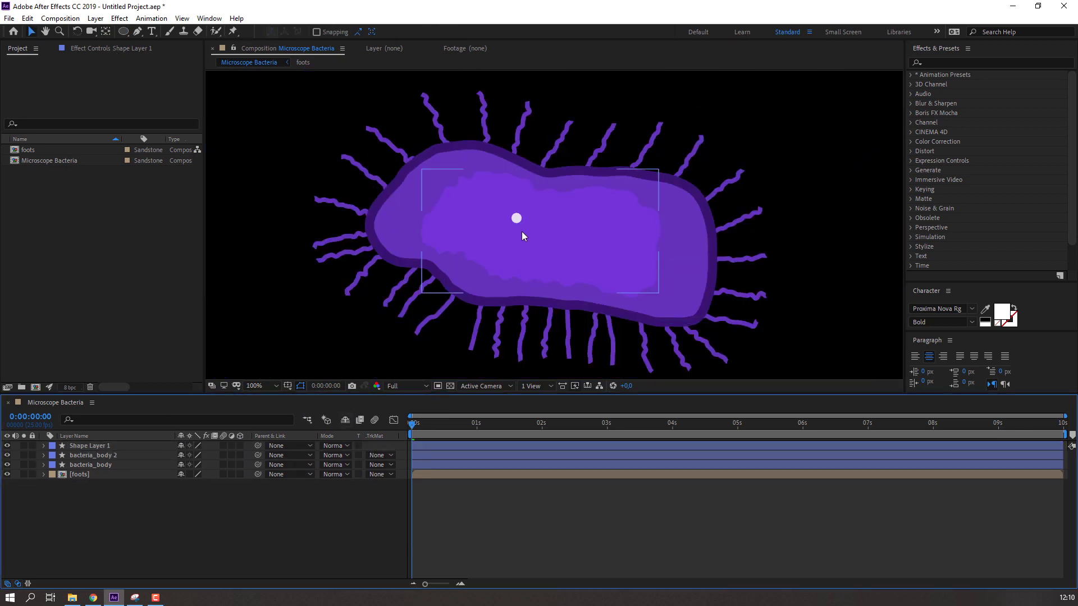
Add the expression wiggle(2,10) to the Position of Shape Layer 1.
{"action": "left_click", "coordinate": [521, 231]}
{"action": "key", "text": "Return"}
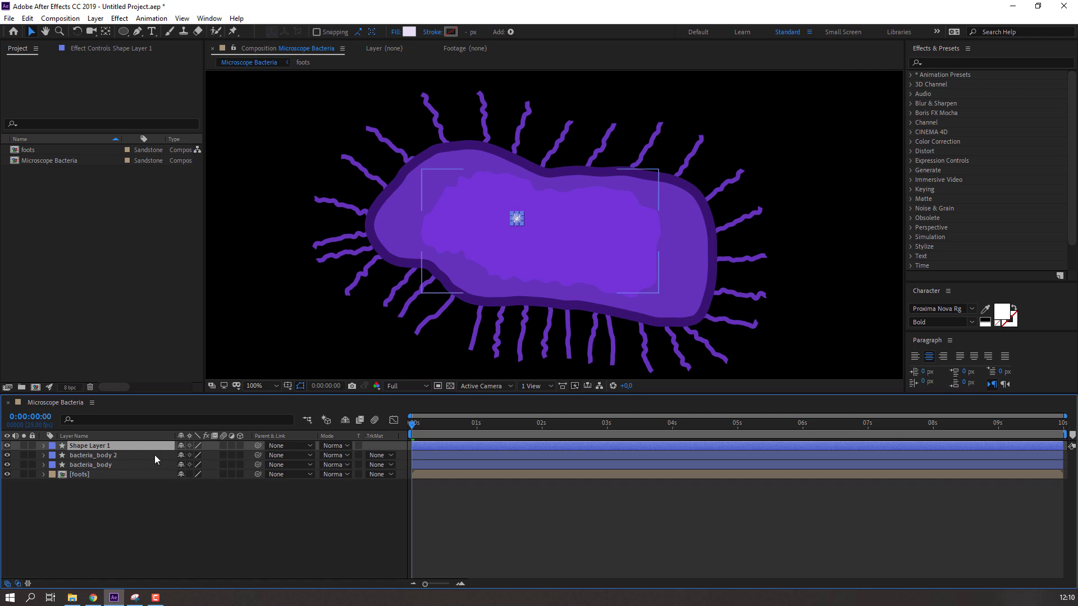
{"action": "key", "text": "p"}
{"action": "left_click", "coordinate": [72, 454], "text": "alt"}
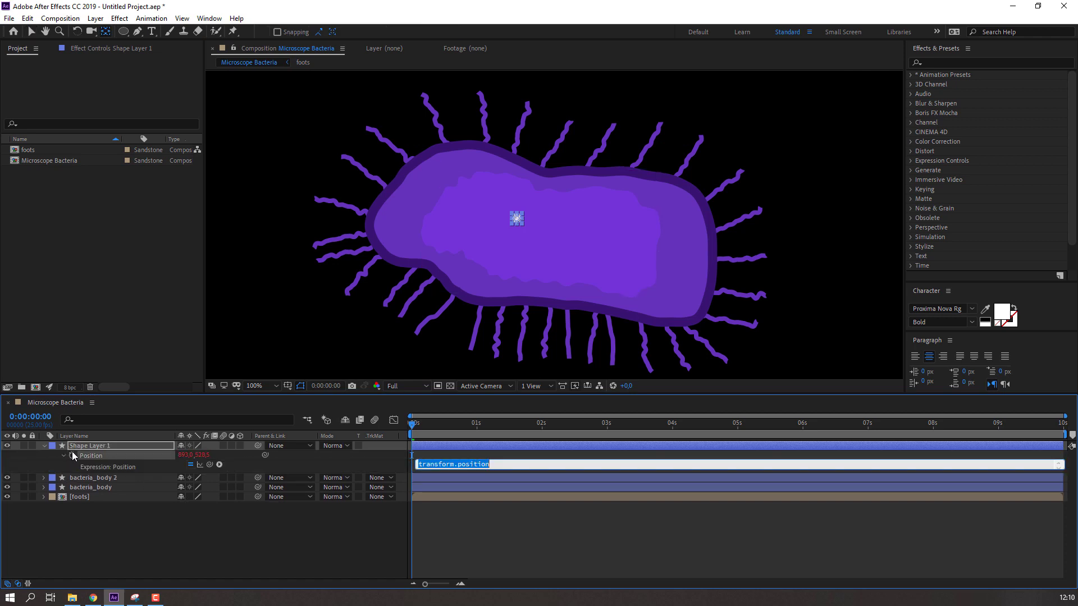
{"action": "type", "text": "wiggle(2,10"}
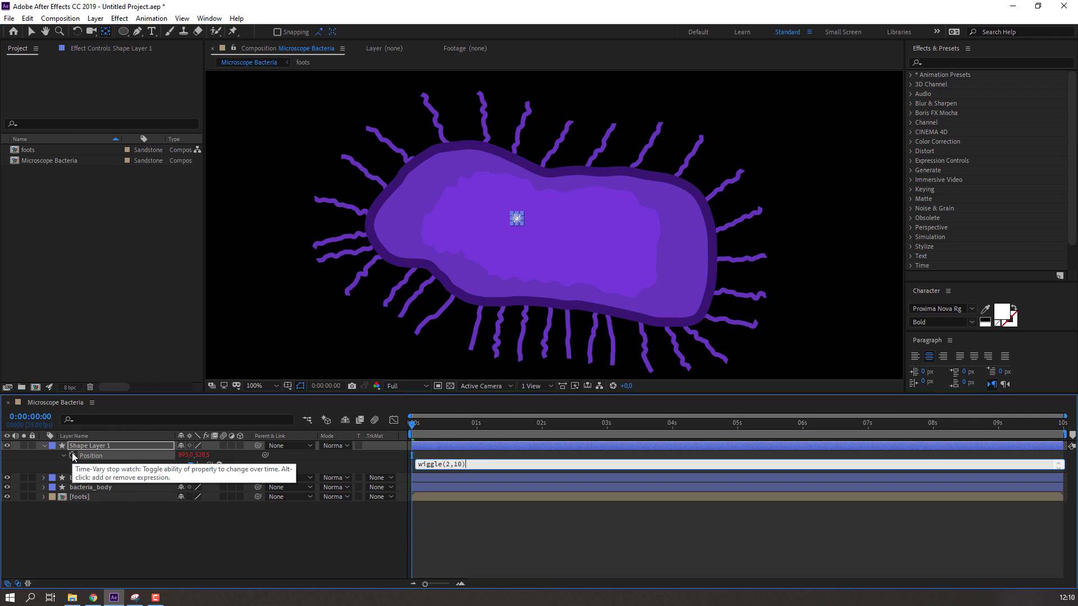
{"action": "key", "text": "KP_Enter"}
{"action": "left_click", "coordinate": [280, 547]}
Preview the circle's wiggling motion in the full composition and close up.
{"action": "key", "text": "space"}
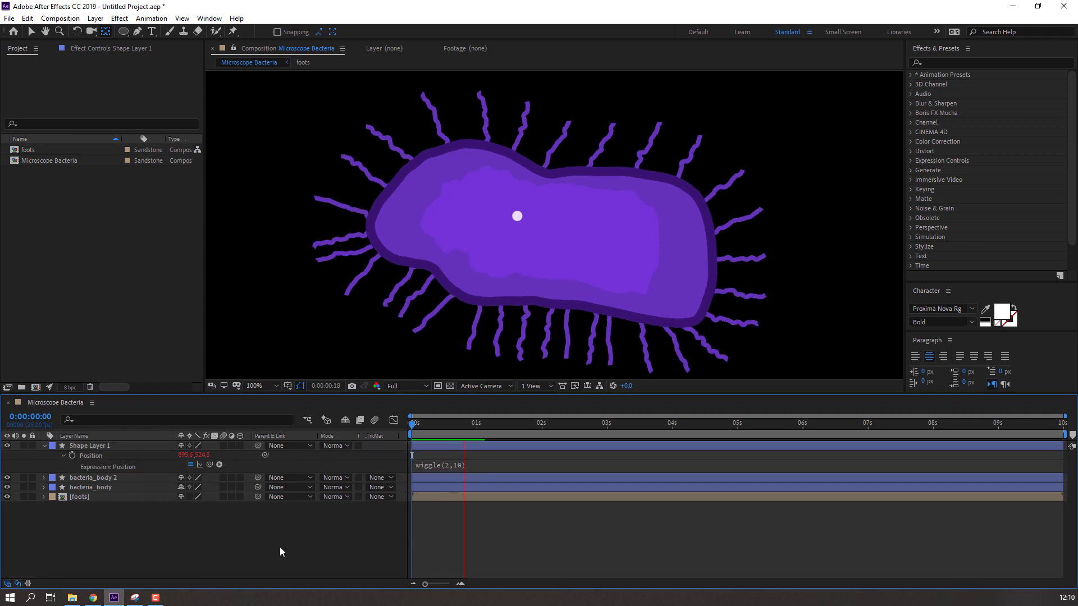
{"action": "key", "text": "comma"}
{"action": "key", "text": "comma"}
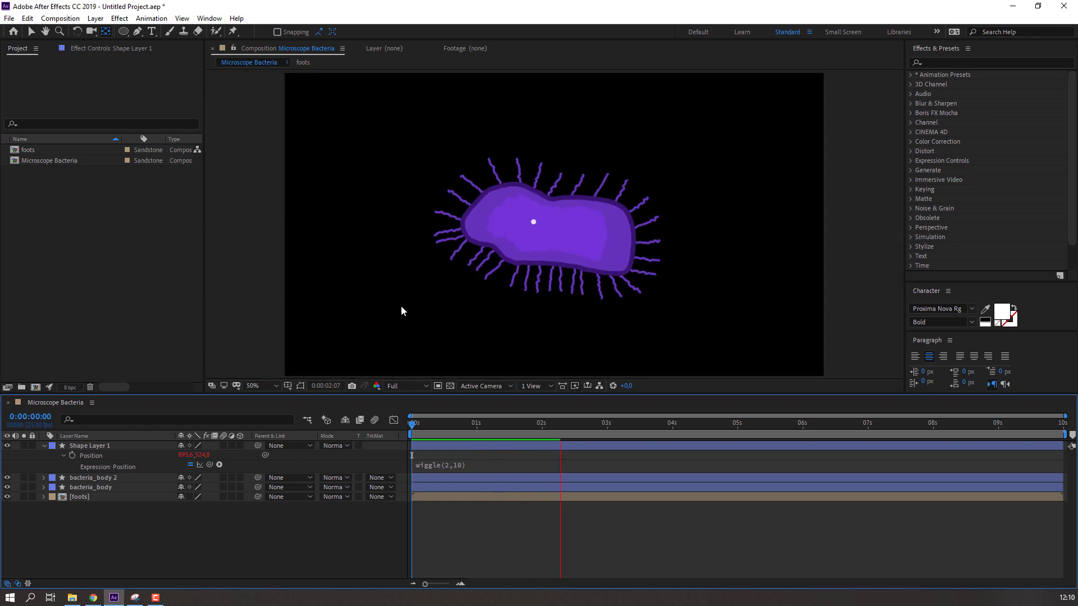
{"action": "key", "text": "period"}
{"action": "key", "text": "period"}
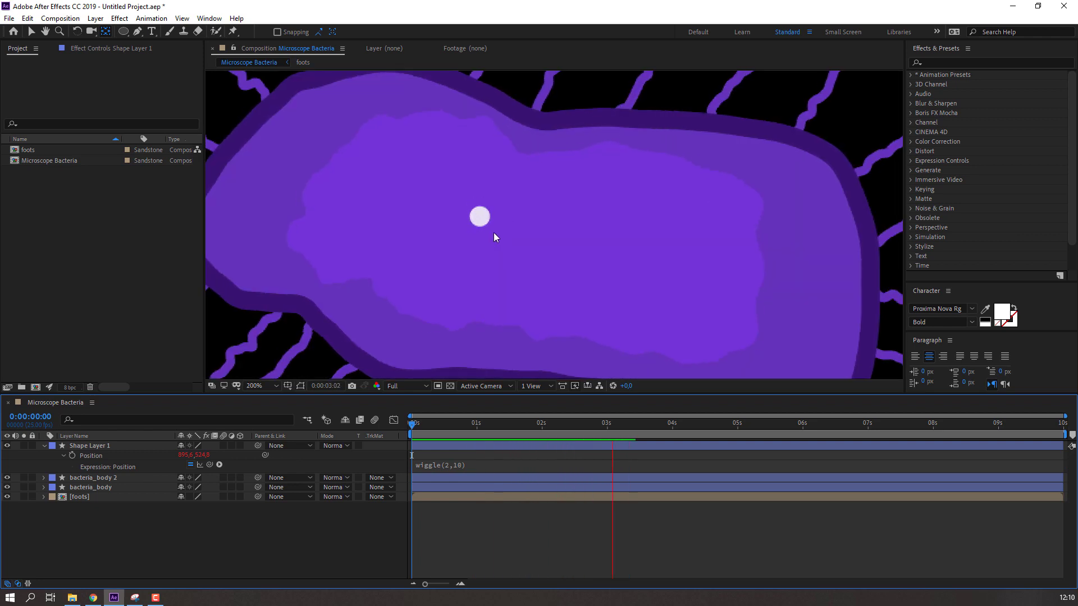
Select Shape Layer 1 and reset the Standard workspace to its saved layout.
{"action": "left_click", "coordinate": [111, 446]}
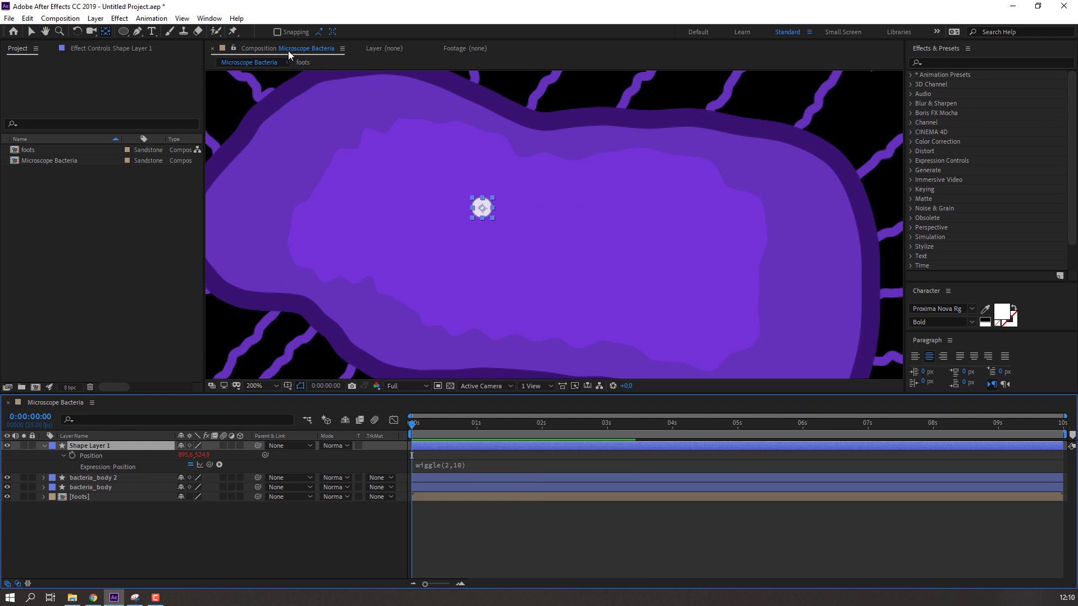
{"action": "left_click", "coordinate": [30, 33]}
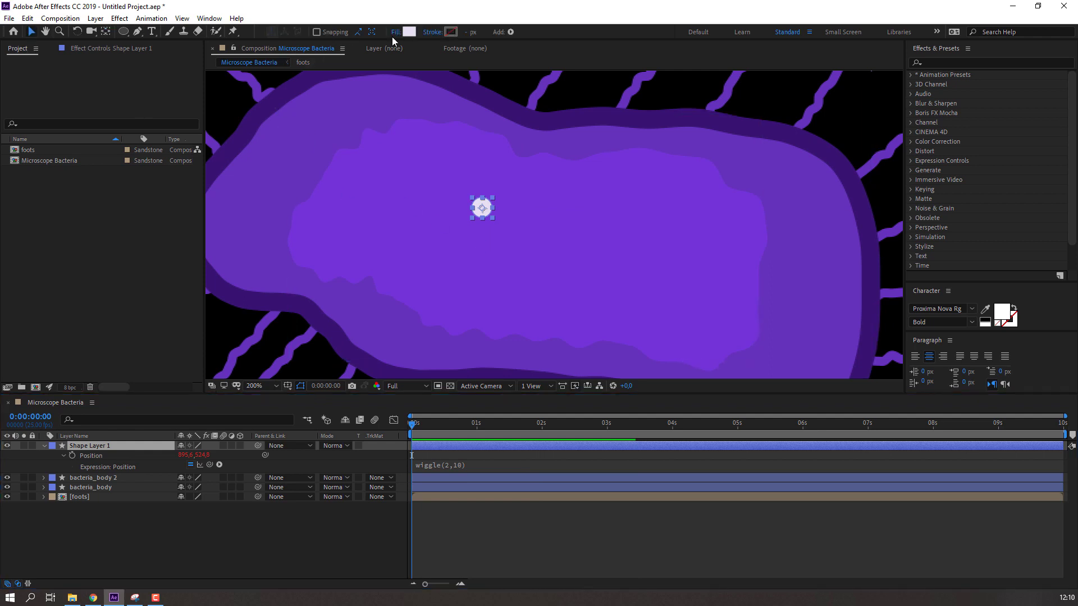
{"action": "key", "text": "ctrl+1"}
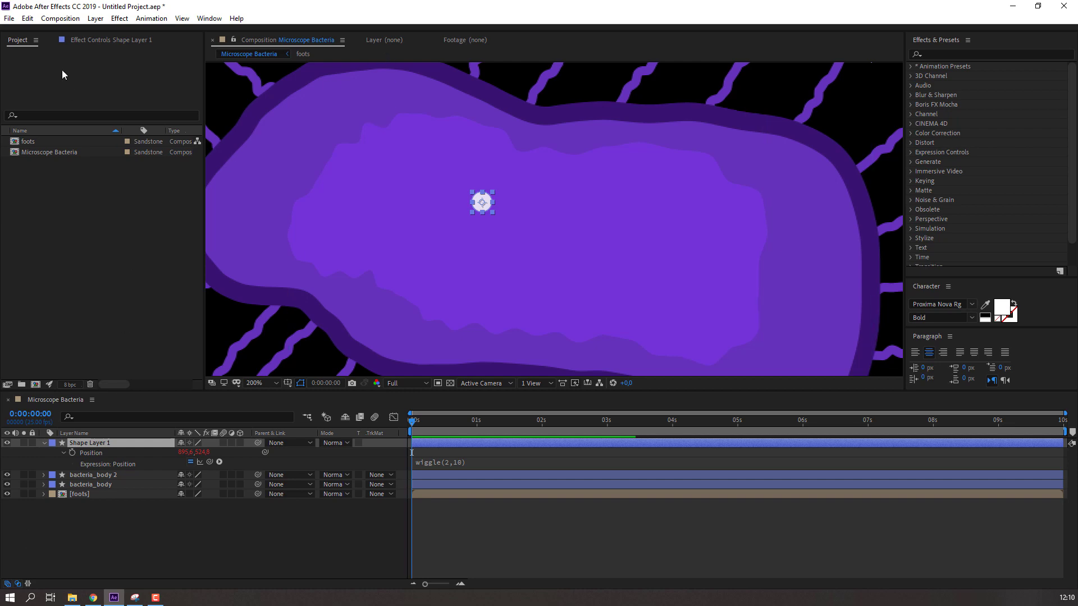
{"action": "left_click", "coordinate": [209, 18]}
{"action": "mouse_move", "coordinate": [210, 18]}
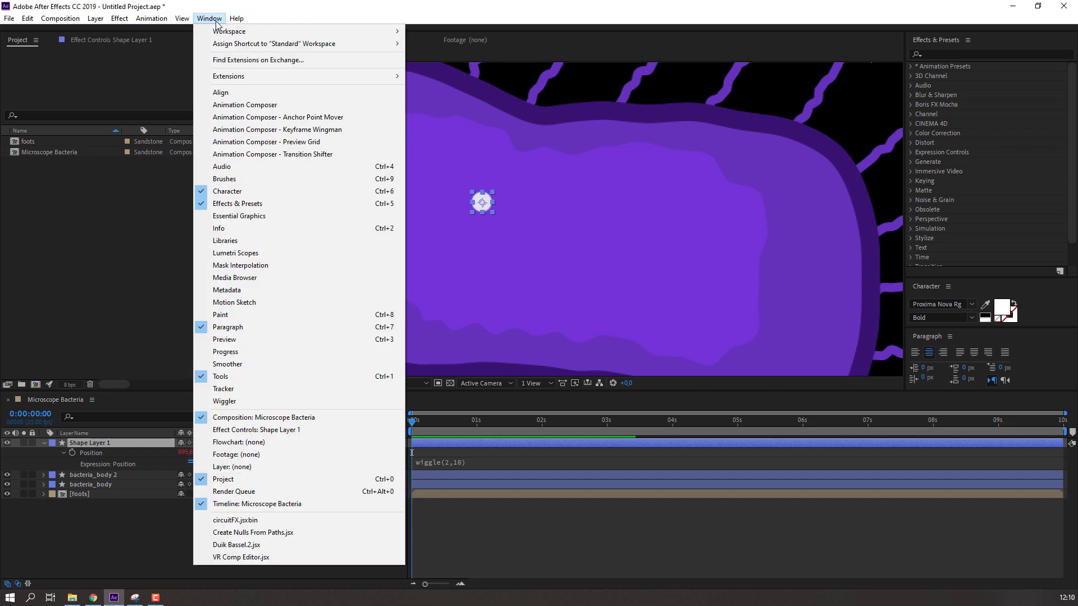
{"action": "mouse_move", "coordinate": [362, 33]}
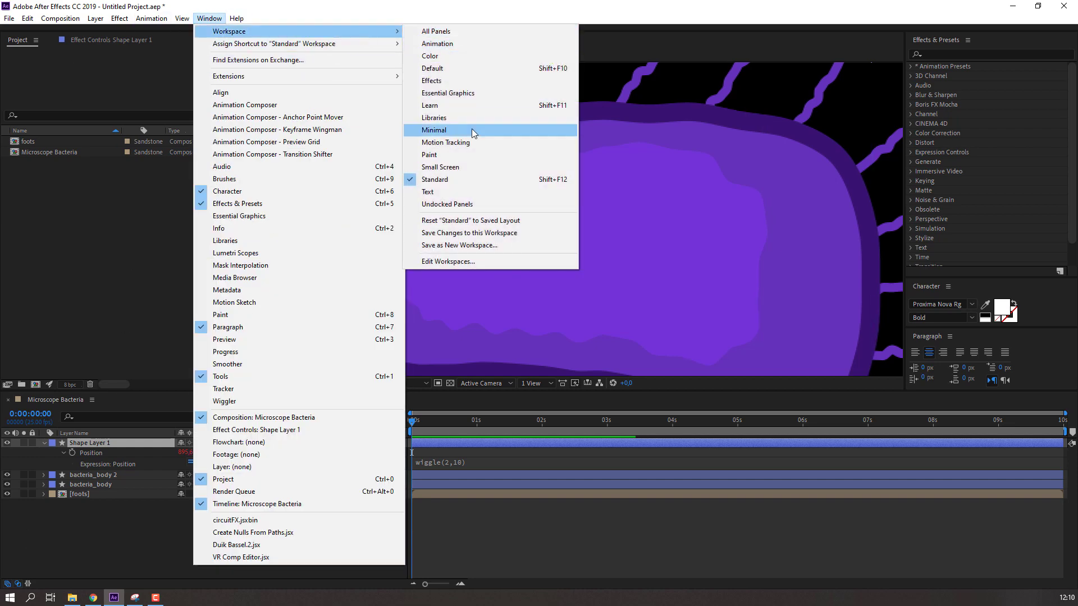
{"action": "left_click", "coordinate": [466, 220]}
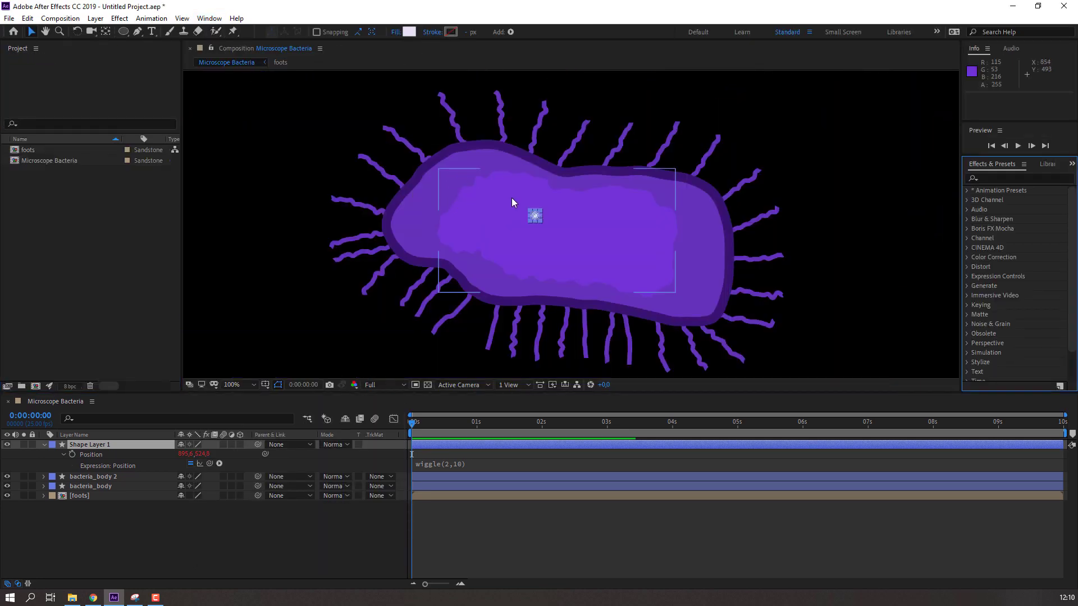
Try lilac, pink and blue fills for the circle and apply the muted blue 555DC9.
{"action": "key", "text": "period"}
{"action": "left_click", "coordinate": [410, 33]}
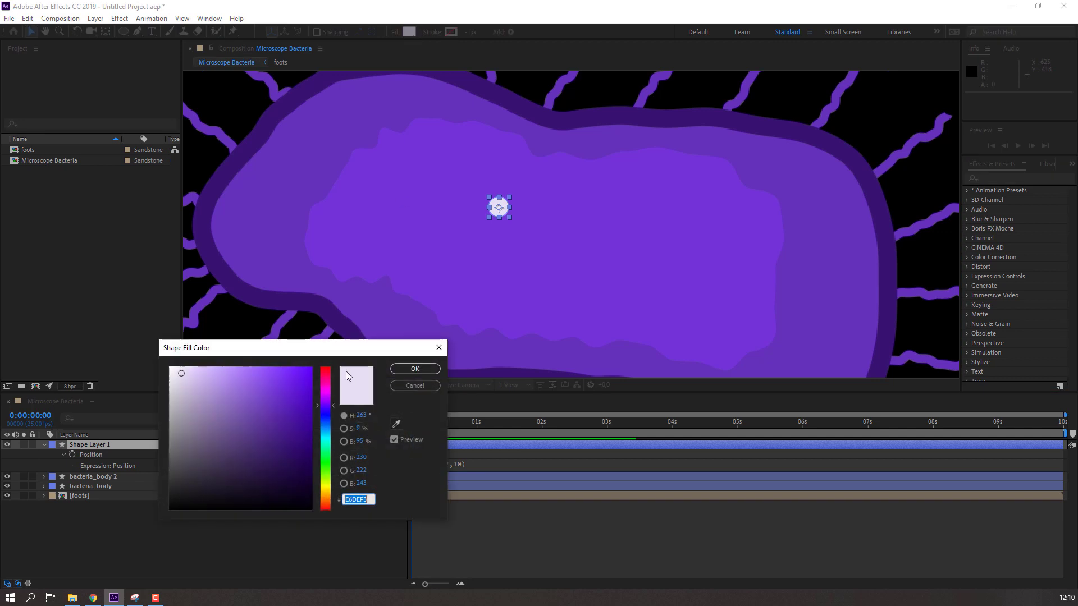
{"action": "left_click", "coordinate": [325, 392]}
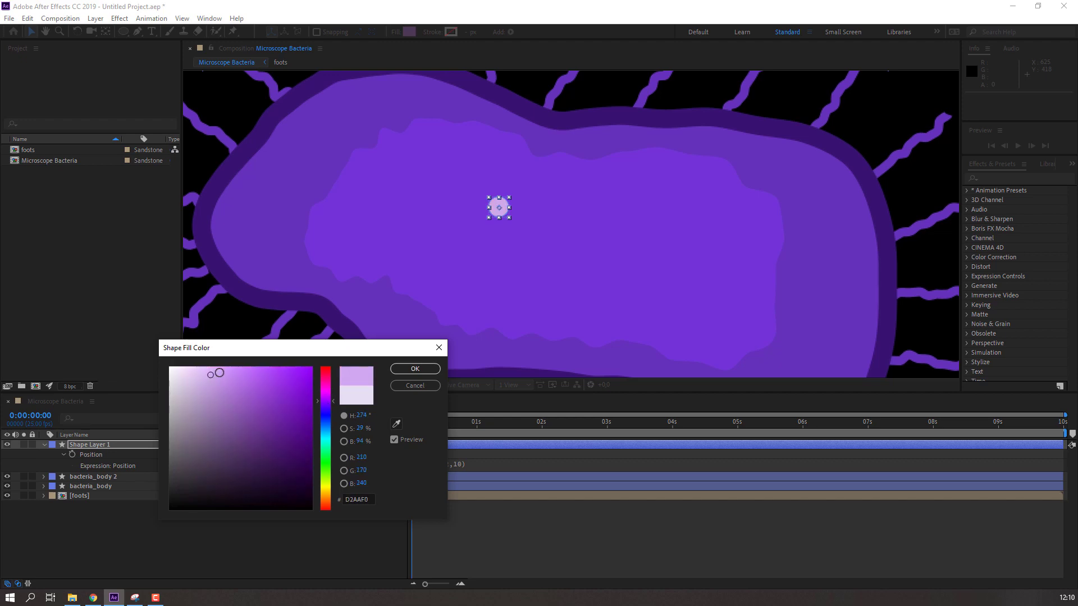
{"action": "left_click_drag", "start_coordinate": [328, 399], "coordinate": [330, 397]}
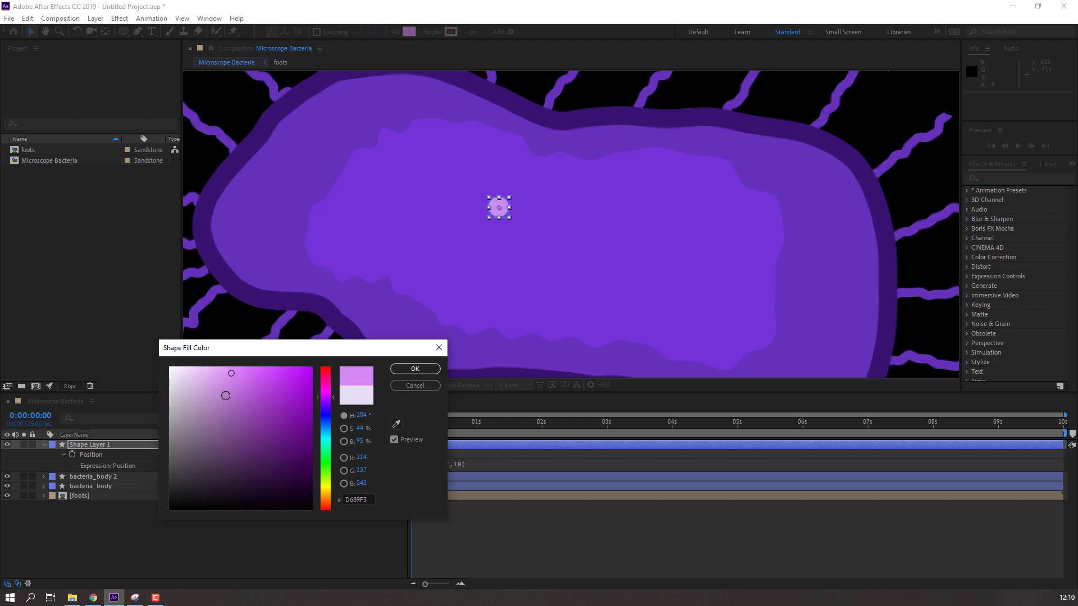
{"action": "left_click", "coordinate": [328, 420]}
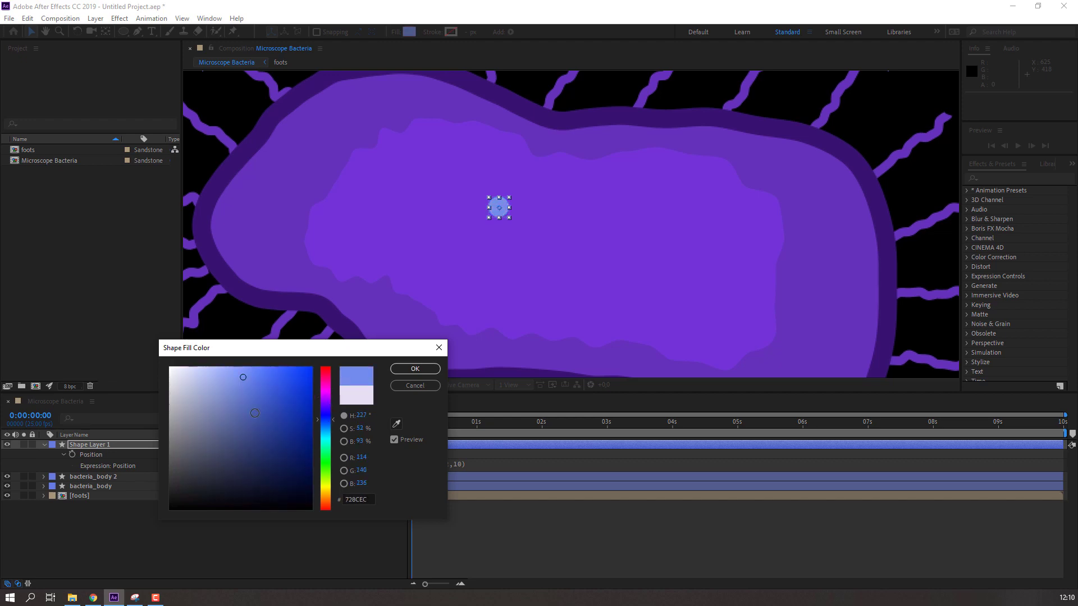
{"action": "left_click_drag", "start_coordinate": [330, 442], "coordinate": [329, 422]}
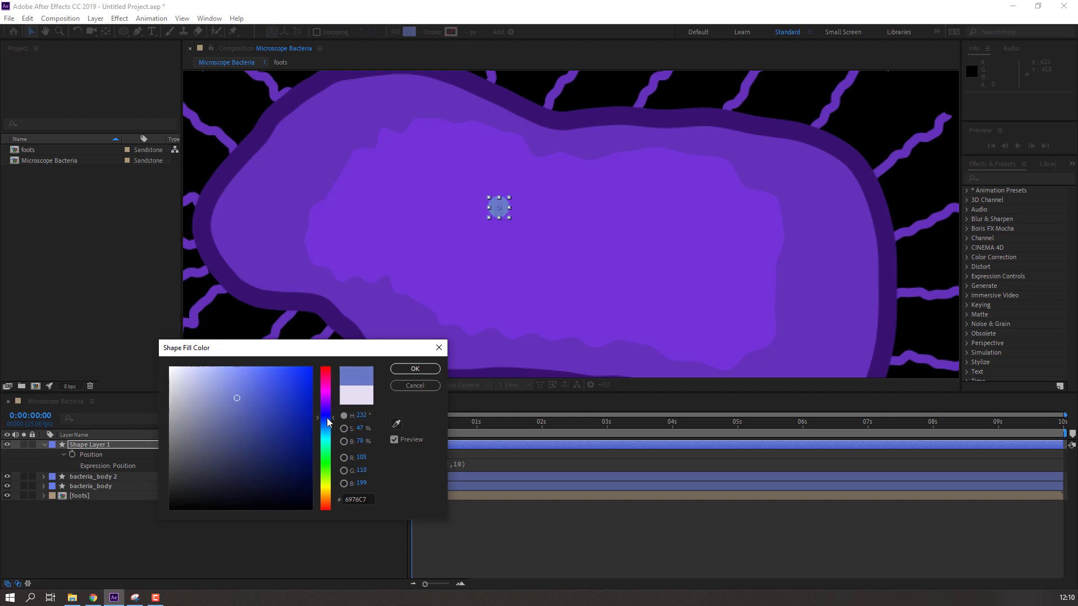
{"action": "left_click", "coordinate": [415, 368]}
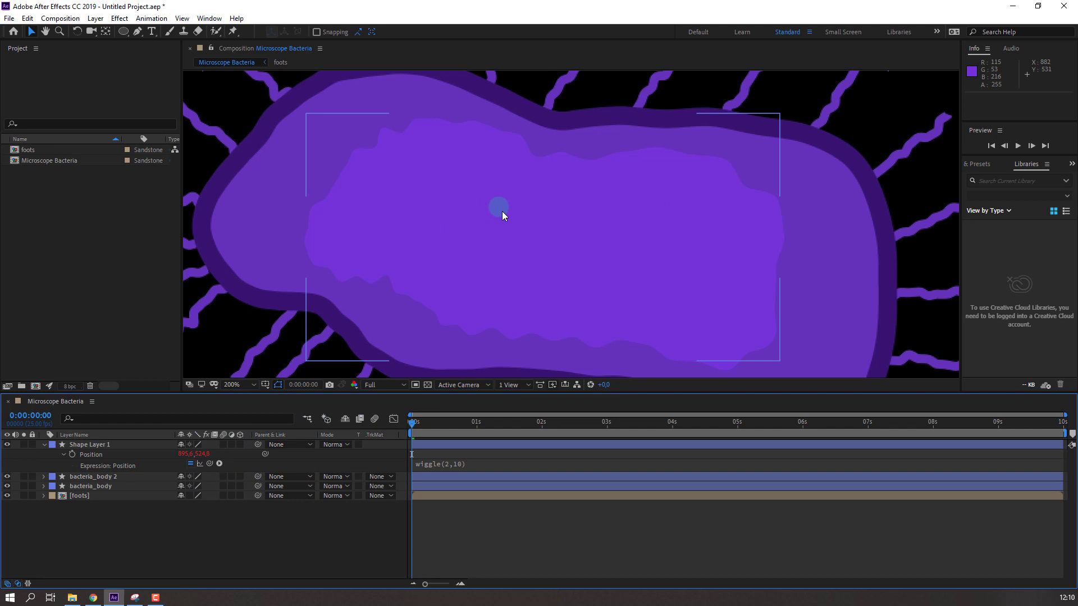
Change the circle's fill to a light periwinkle, RGB 150, 156, 240.
{"action": "left_click", "coordinate": [501, 218]}
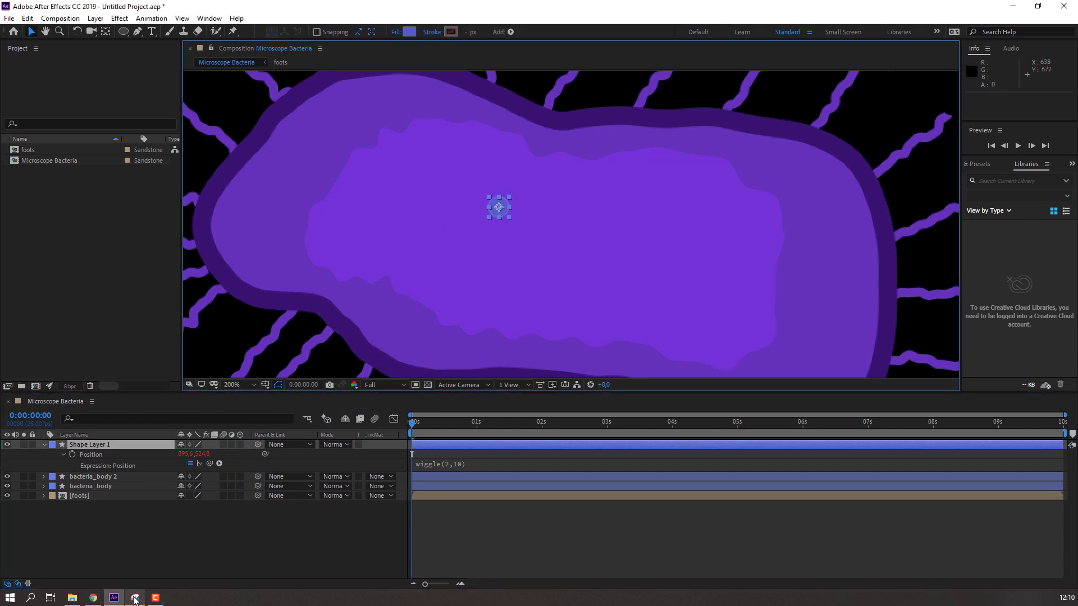
{"action": "left_click", "coordinate": [409, 31]}
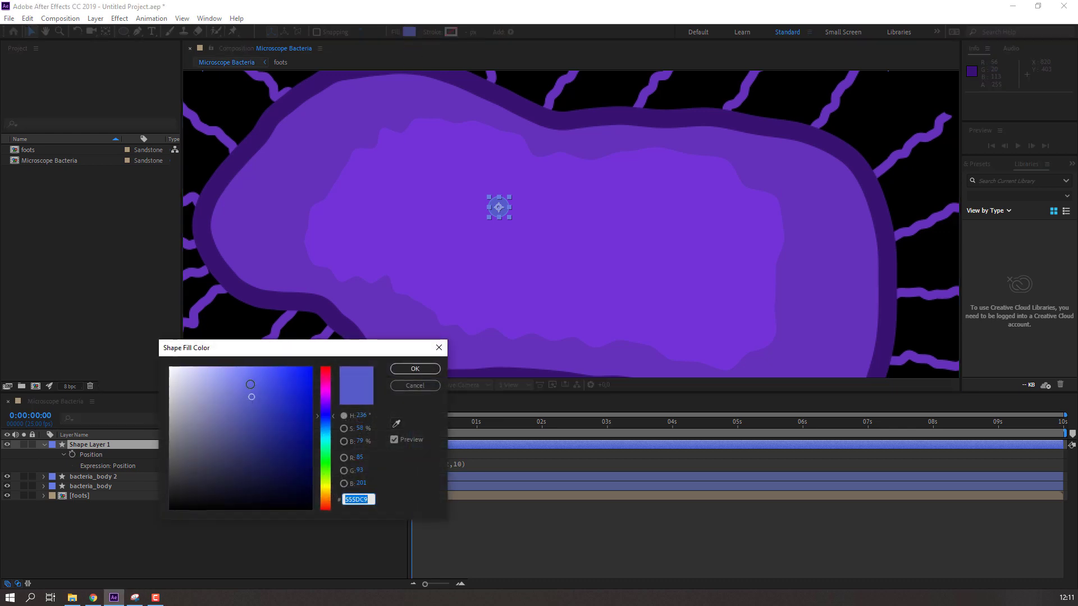
{"action": "left_click", "coordinate": [214, 377]}
{"action": "left_click", "coordinate": [415, 369]}
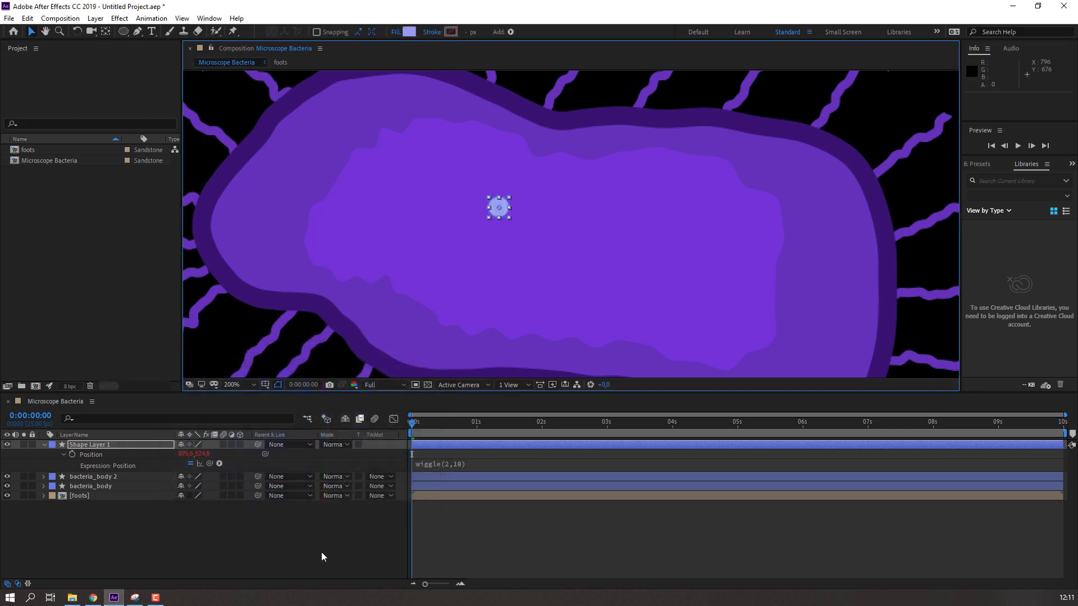
{"action": "scroll", "coordinate": [361, 264], "scroll_direction": "down", "scroll_amount": 4}
{"action": "scroll", "coordinate": [433, 277], "scroll_direction": "up", "scroll_amount": 4}
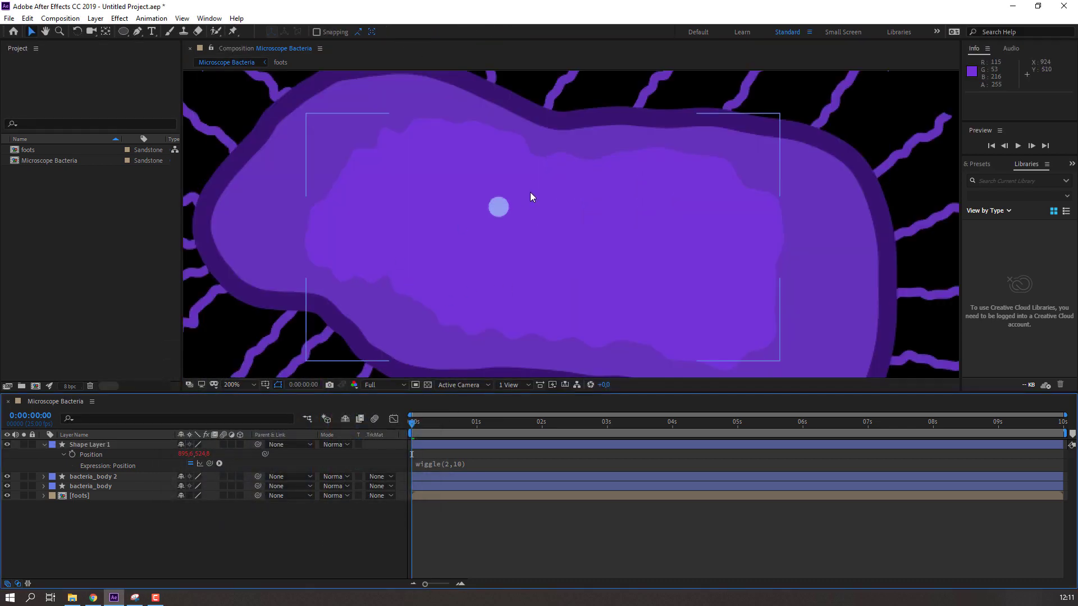
Duplicate the wiggling circle ten times and scatter the copies across the inner body and its edges.
{"action": "left_click", "coordinate": [504, 211]}
{"action": "key", "text": "ctrl+d"}
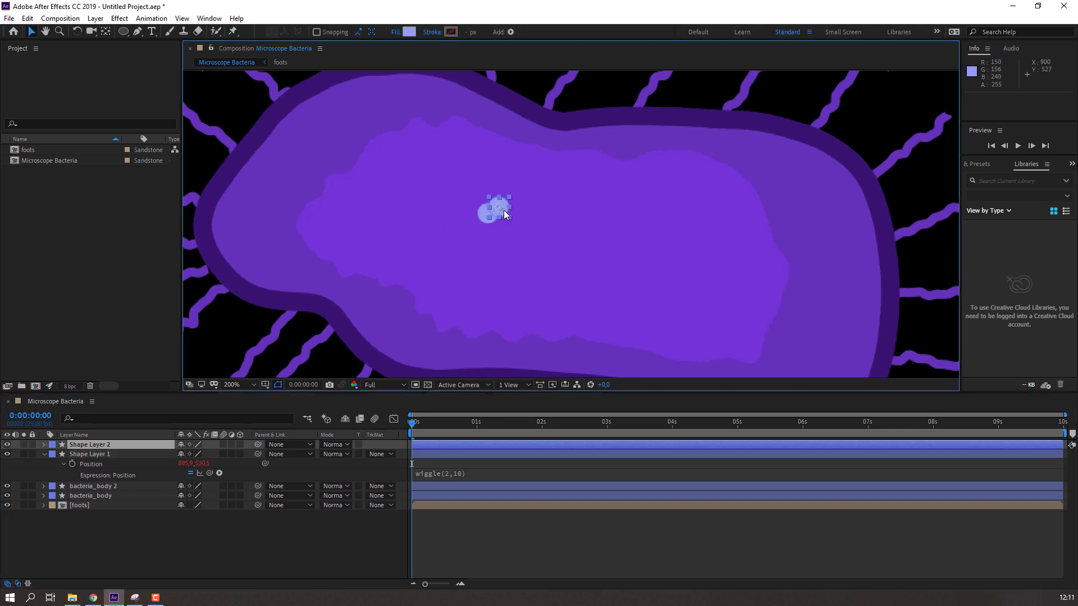
{"action": "left_click_drag", "start_coordinate": [514, 206], "coordinate": [664, 228]}
{"action": "key", "text": "ctrl+d"}
{"action": "key", "text": "ctrl+d"}
{"action": "key", "text": "ctrl+d"}
{"action": "key", "text": "ctrl+d"}
{"action": "key", "text": "ctrl+d"}
{"action": "key", "text": "ctrl+d"}
{"action": "key", "text": "ctrl+d"}
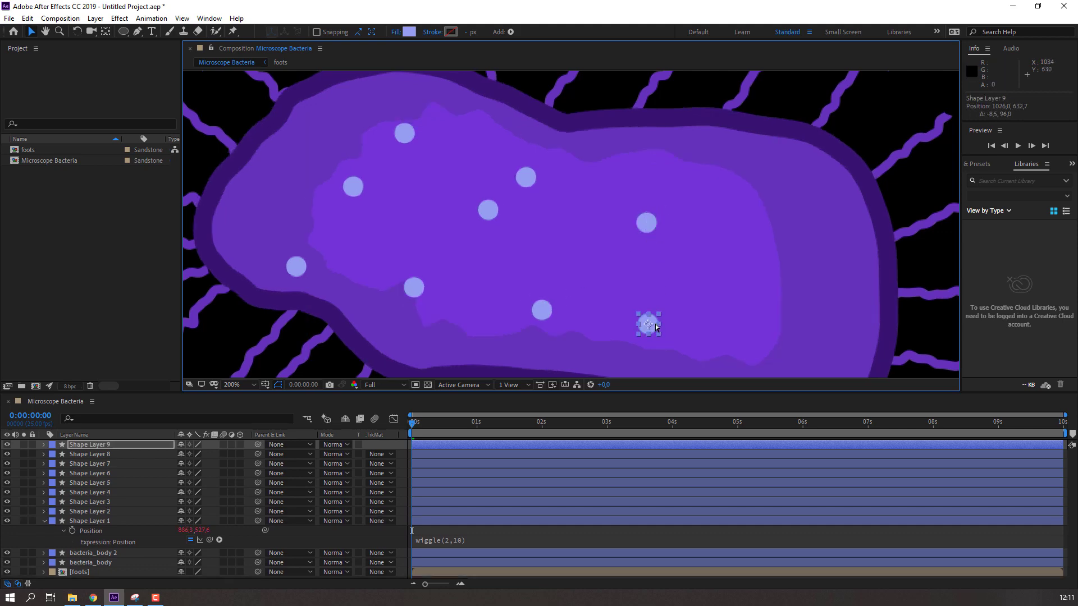
{"action": "key", "text": "ctrl+d"}
{"action": "left_click_drag", "start_coordinate": [656, 327], "coordinate": [788, 325]}
{"action": "key", "text": "ctrl+d"}
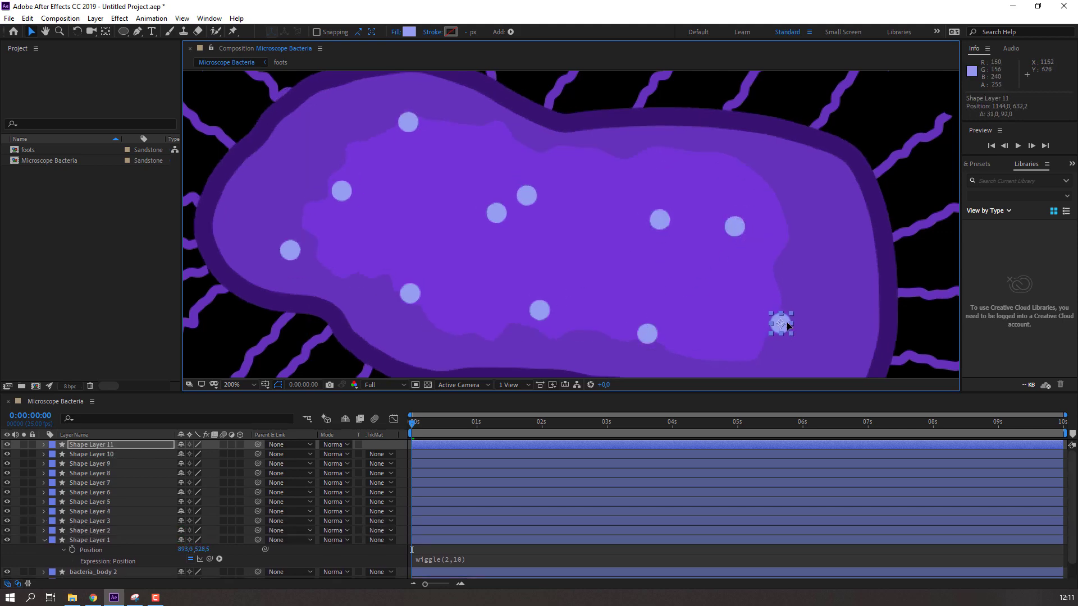
Move the upper-middle circle up and outward, enlarge four of the scattered circles, and collapse Shape Layer 1's properties.
{"action": "left_click_drag", "start_coordinate": [555, 212], "coordinate": [567, 208]}
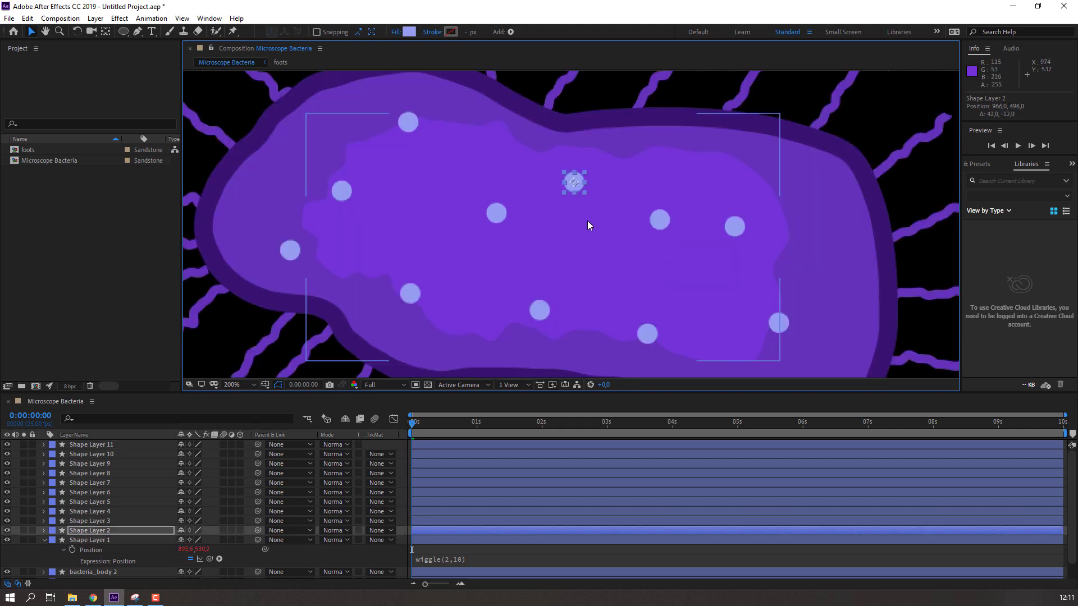
{"action": "left_click", "coordinate": [408, 122]}
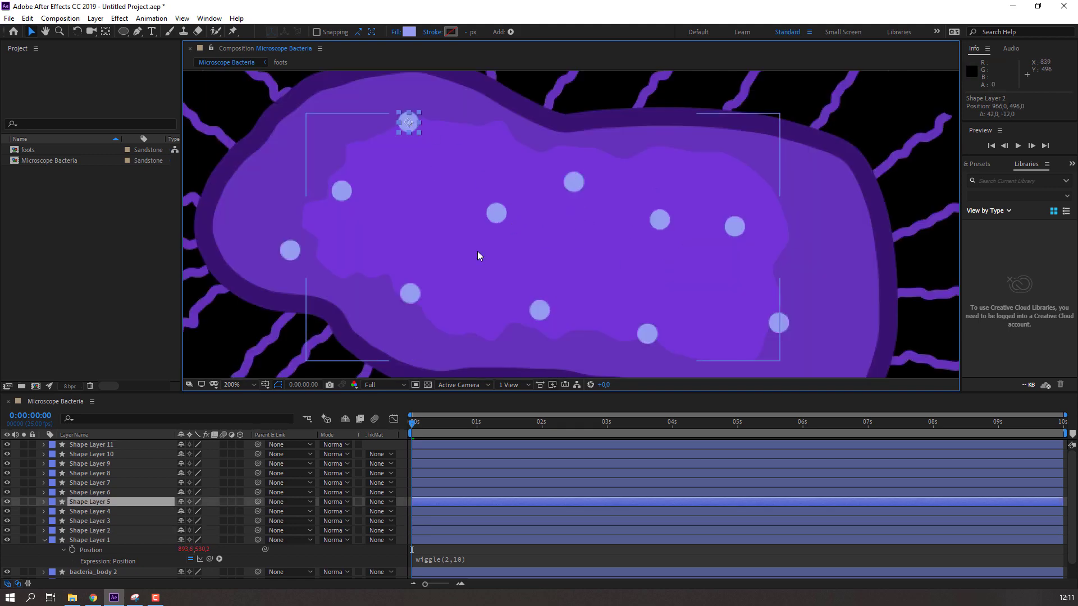
{"action": "left_click", "coordinate": [539, 309], "text": "shift"}
{"action": "left_click", "coordinate": [734, 226], "text": "shift"}
{"action": "left_click", "coordinate": [297, 250], "text": "shift"}
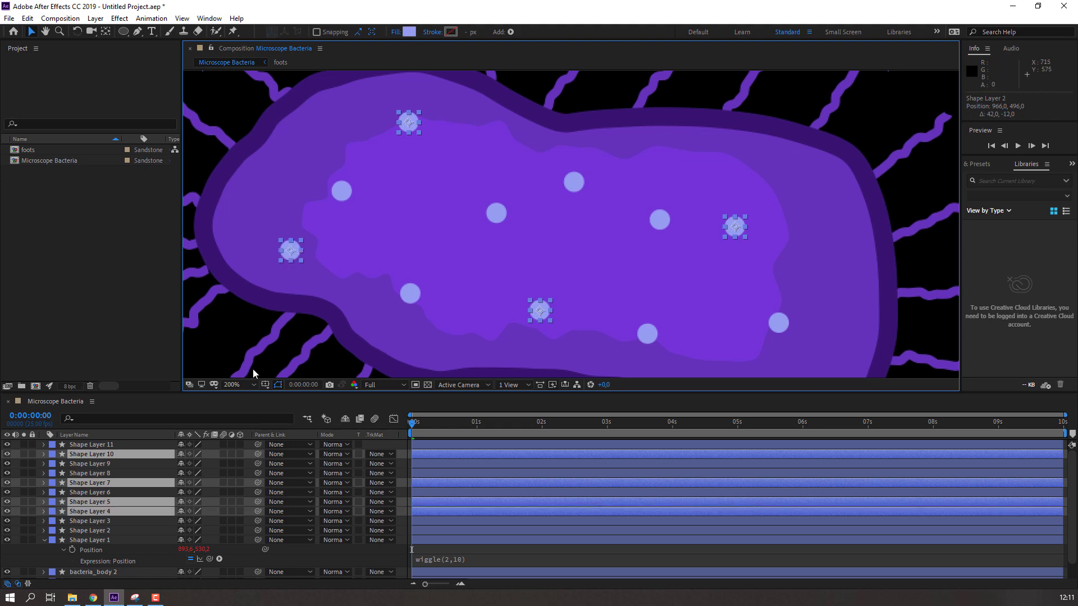
{"action": "key", "text": "s"}
{"action": "left_click_drag", "start_coordinate": [196, 465], "coordinate": [481, 449]}
{"action": "key", "text": "s"}
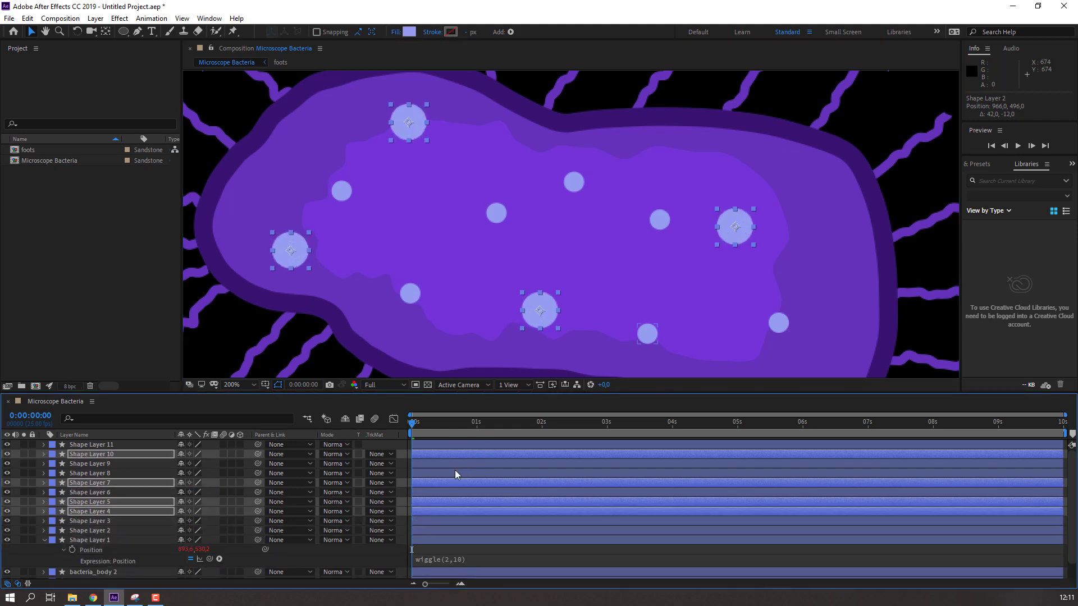
{"action": "left_click", "coordinate": [480, 561]}
{"action": "left_click", "coordinate": [72, 541]}
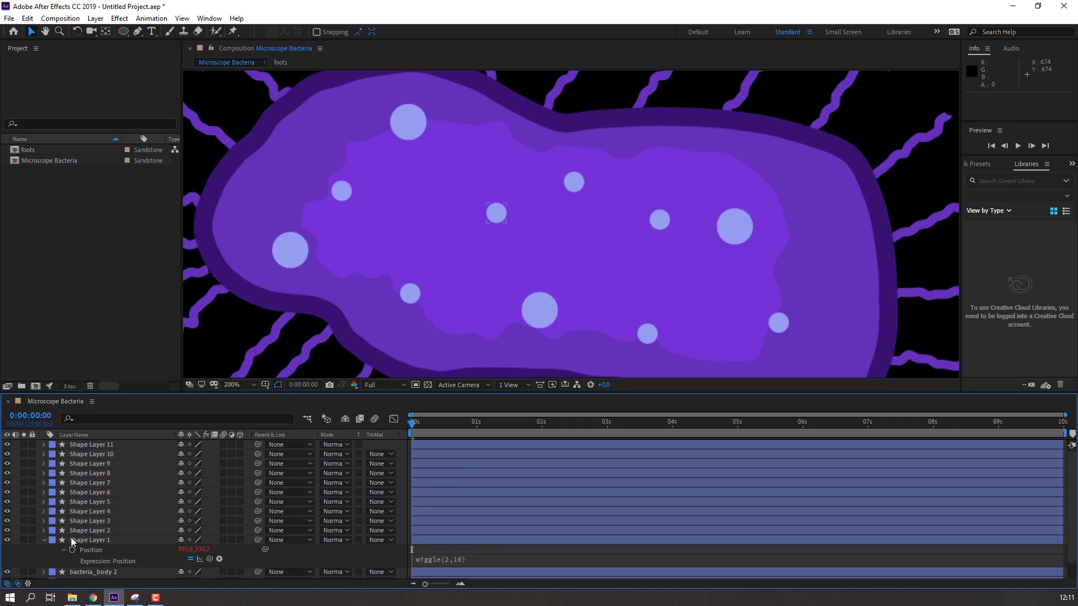
{"action": "left_click", "coordinate": [43, 541]}
Preview the bacteria animation with the enlarged circles at different magnifications.
{"action": "key", "text": "comma"}
{"action": "key", "text": "space"}
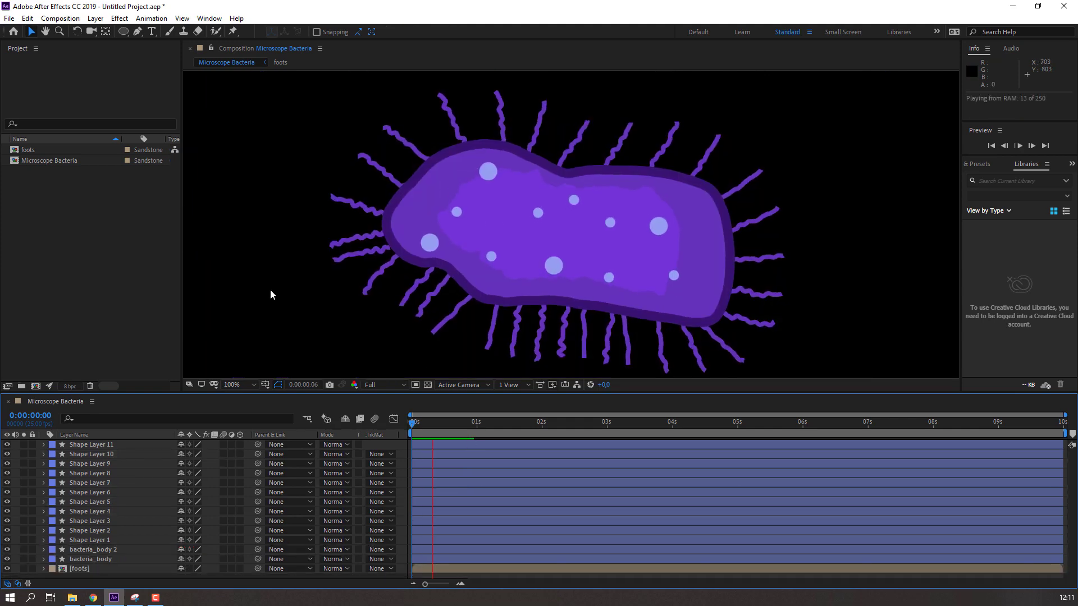
{"action": "key", "text": "comma"}
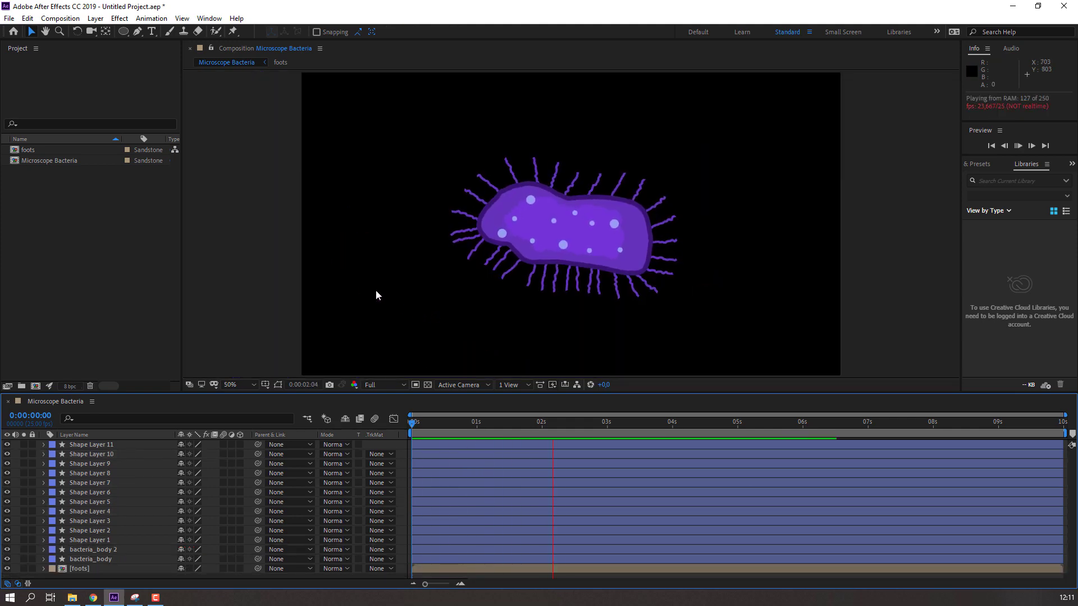
{"action": "key", "text": "period"}
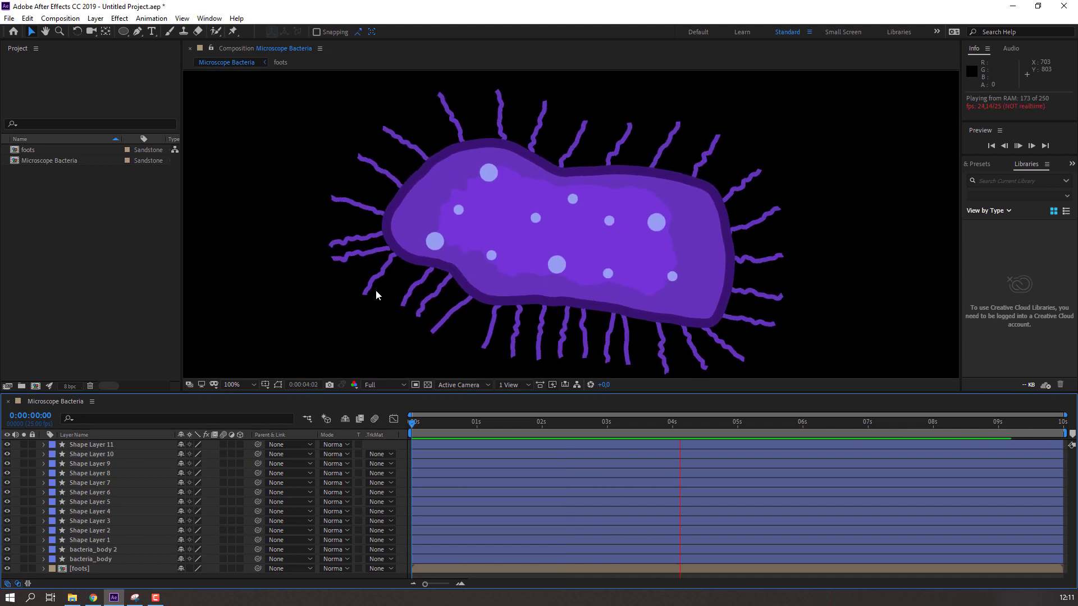
{"action": "key", "text": "period"}
{"action": "key", "text": "space"}
Scale the foots layer to 95% at about frame 18.
{"action": "left_click_drag", "start_coordinate": [259, 311], "coordinate": [520, 296]}
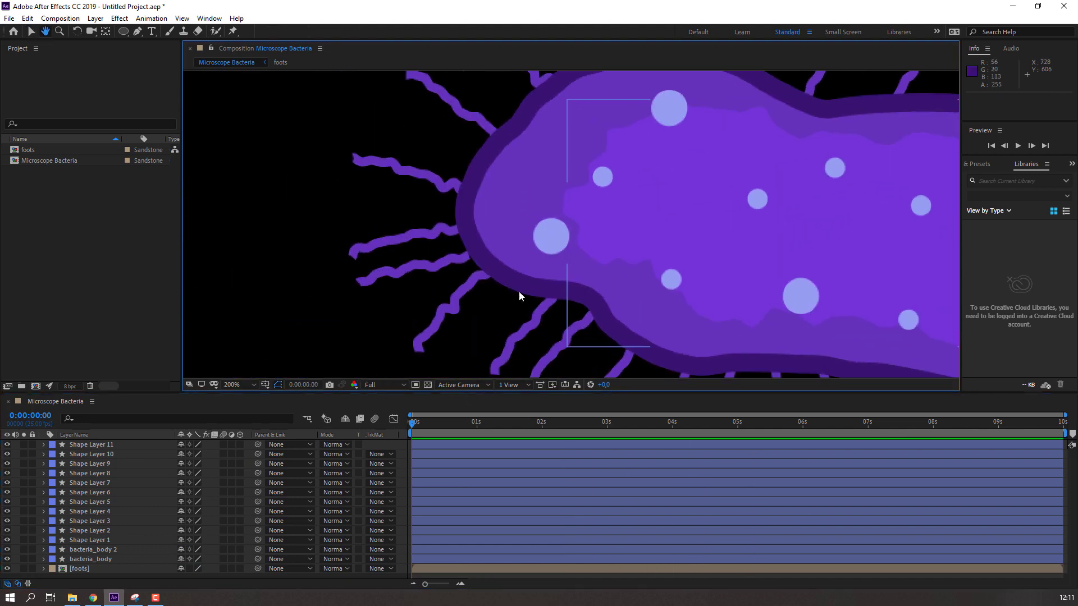
{"action": "left_click_drag", "start_coordinate": [424, 423], "coordinate": [459, 425]}
{"action": "left_click", "coordinate": [449, 265]}
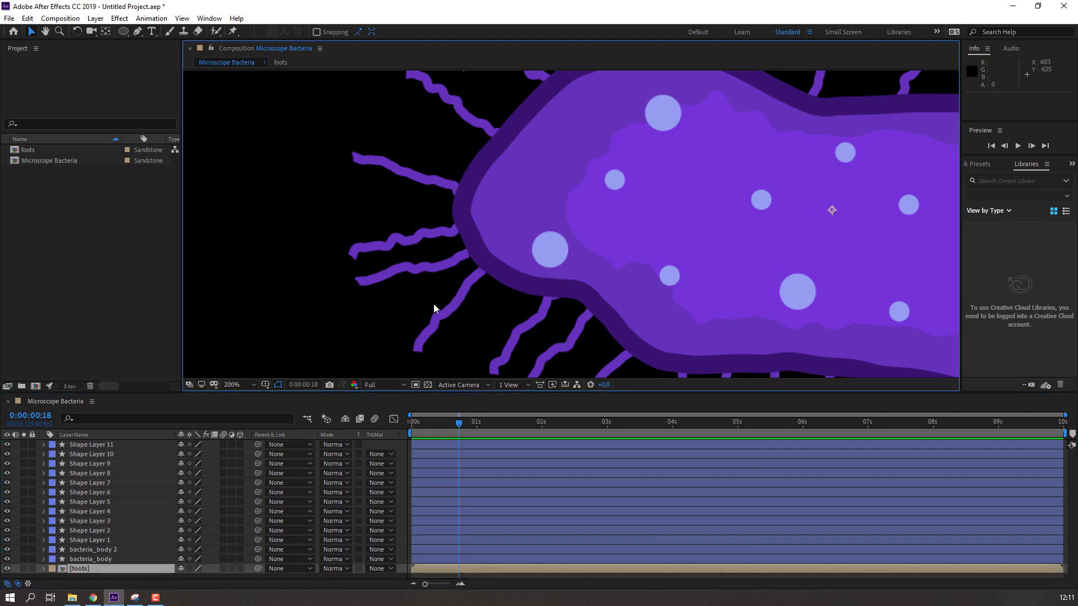
{"action": "key", "text": "comma"}
{"action": "key", "text": "s"}
{"action": "left_click", "coordinate": [194, 574]}
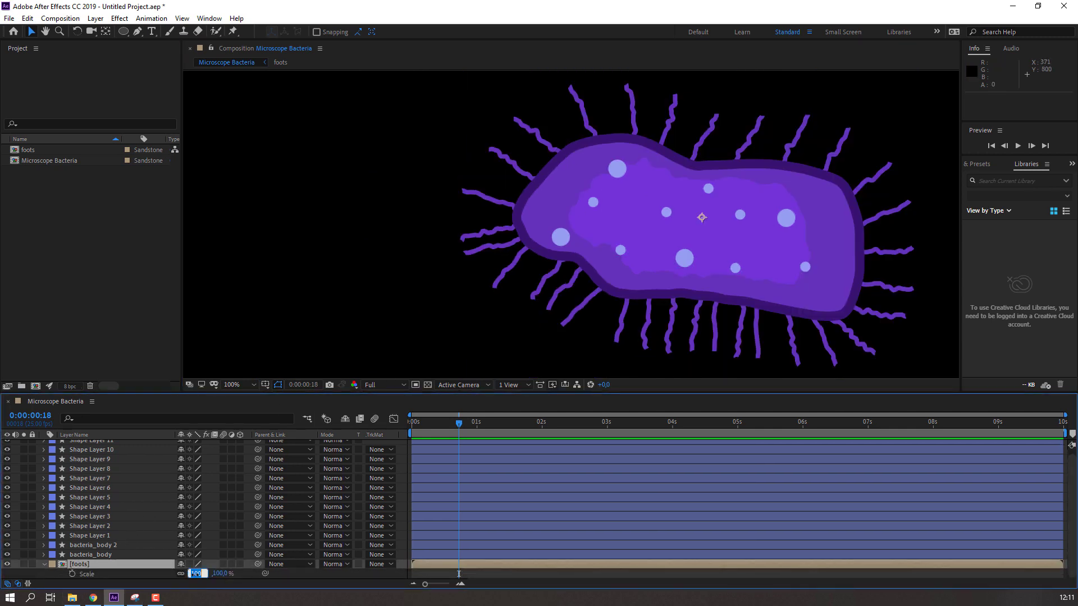
{"action": "type", "text": "95"}
{"action": "key", "text": "Return"}
Preview the animation with the shortened foots and collapse the layer's scale property.
{"action": "key", "text": "space"}
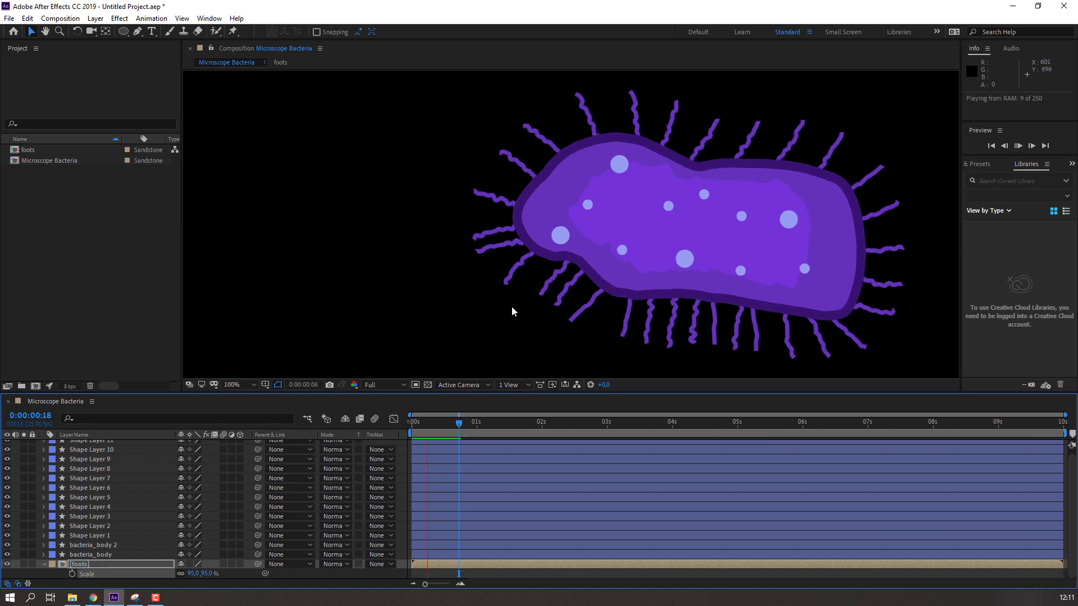
{"action": "key", "text": "comma"}
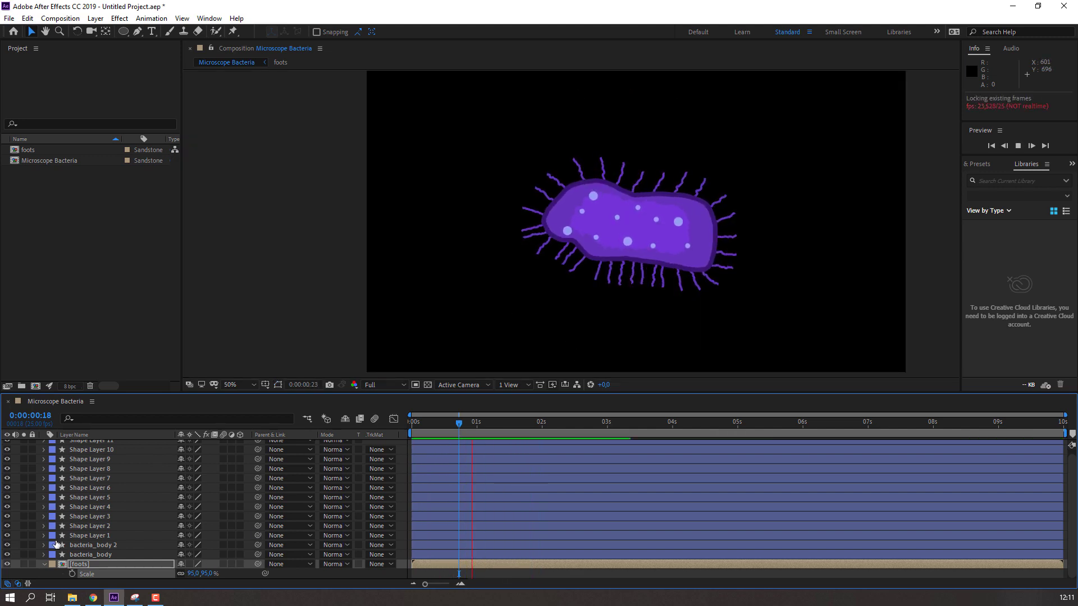
{"action": "left_click", "coordinate": [44, 568]}
{"action": "key", "text": "space"}
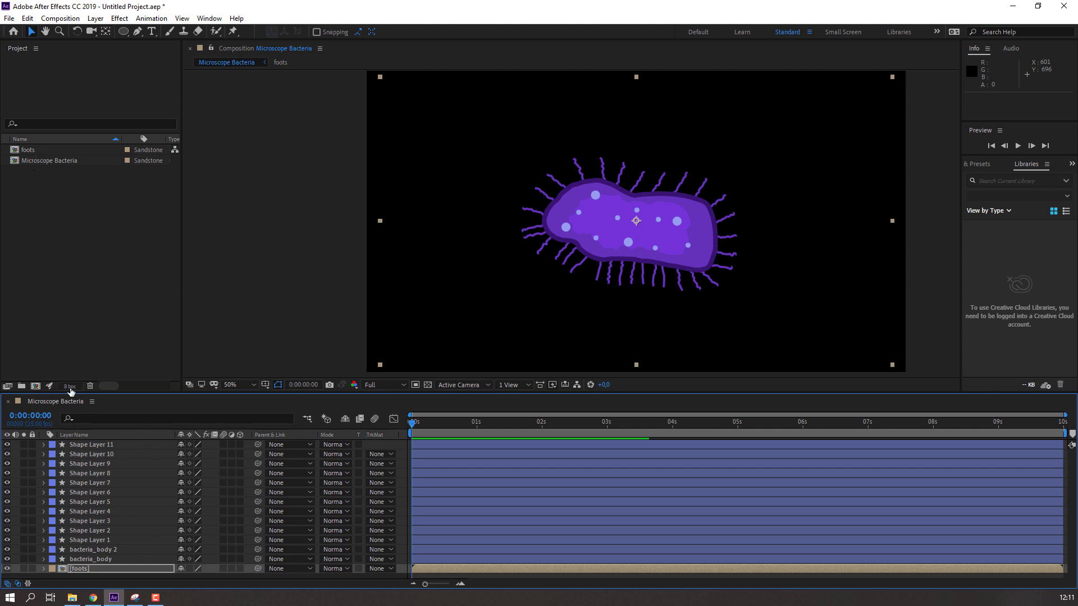
Create a new composition named MAIN and add the Microscope Bacteria composition to it.
{"action": "left_click", "coordinate": [36, 386]}
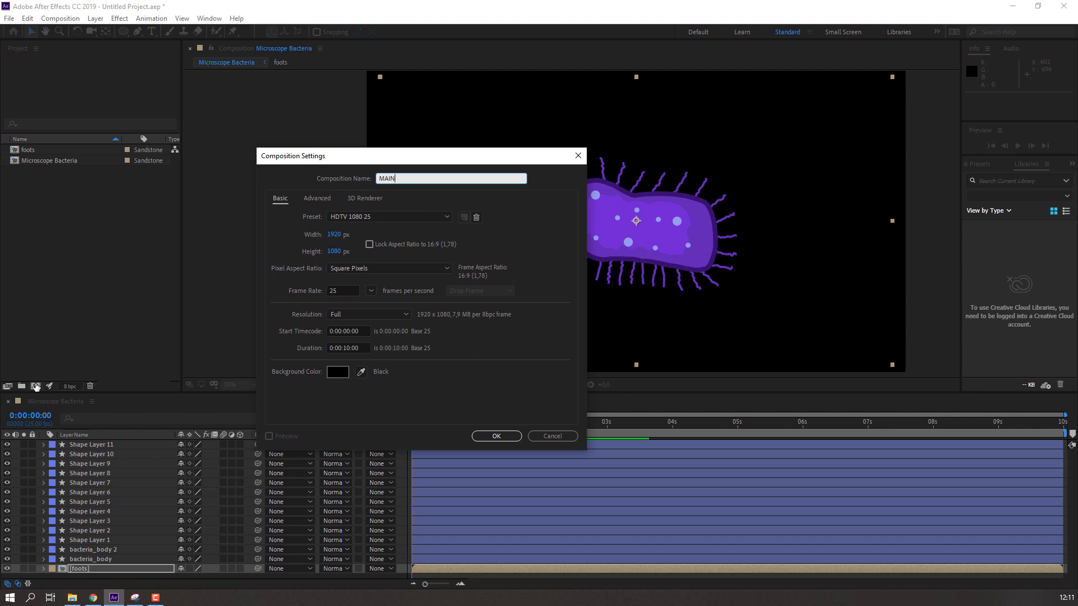
{"action": "left_click", "coordinate": [492, 437]}
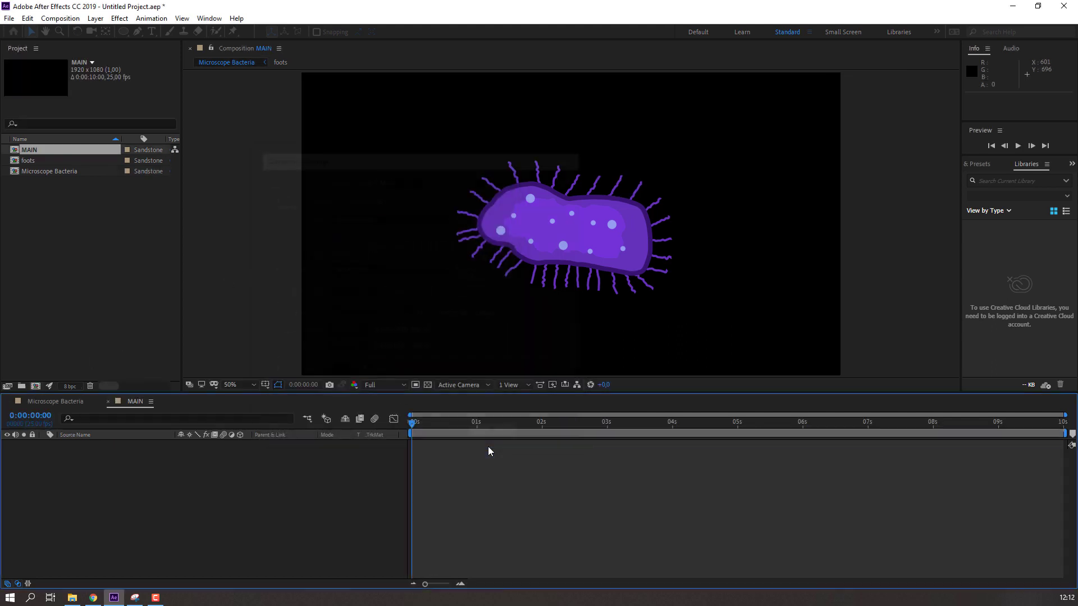
{"action": "left_click_drag", "start_coordinate": [29, 173], "coordinate": [207, 464]}
Create a solid named BG and place it beneath the Microscope Bacteria layer.
{"action": "right_click", "coordinate": [144, 492]}
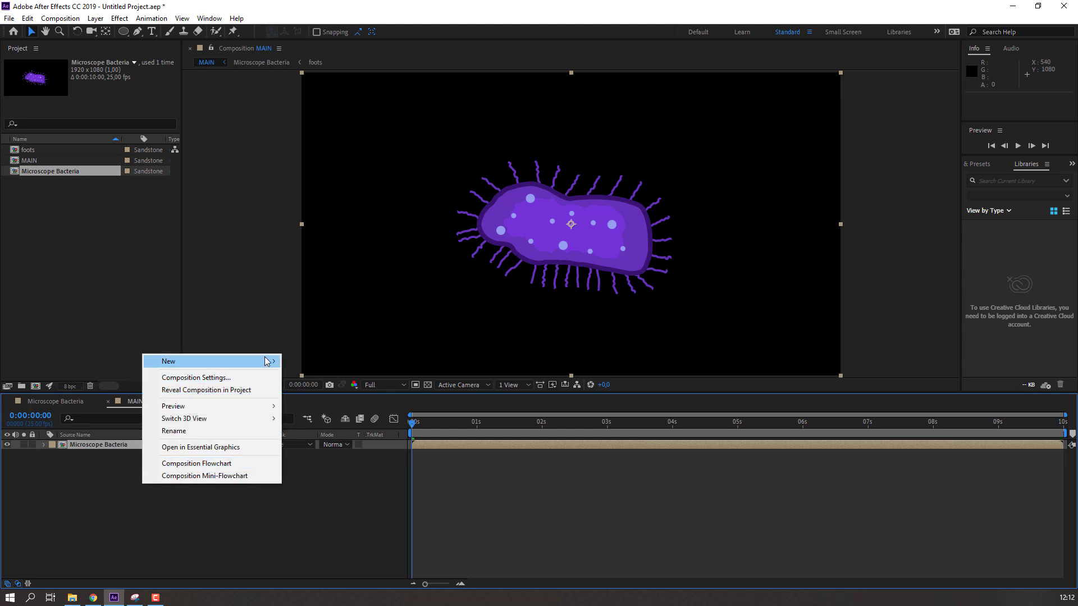
{"action": "mouse_move", "coordinate": [269, 361]}
{"action": "left_click", "coordinate": [321, 391]}
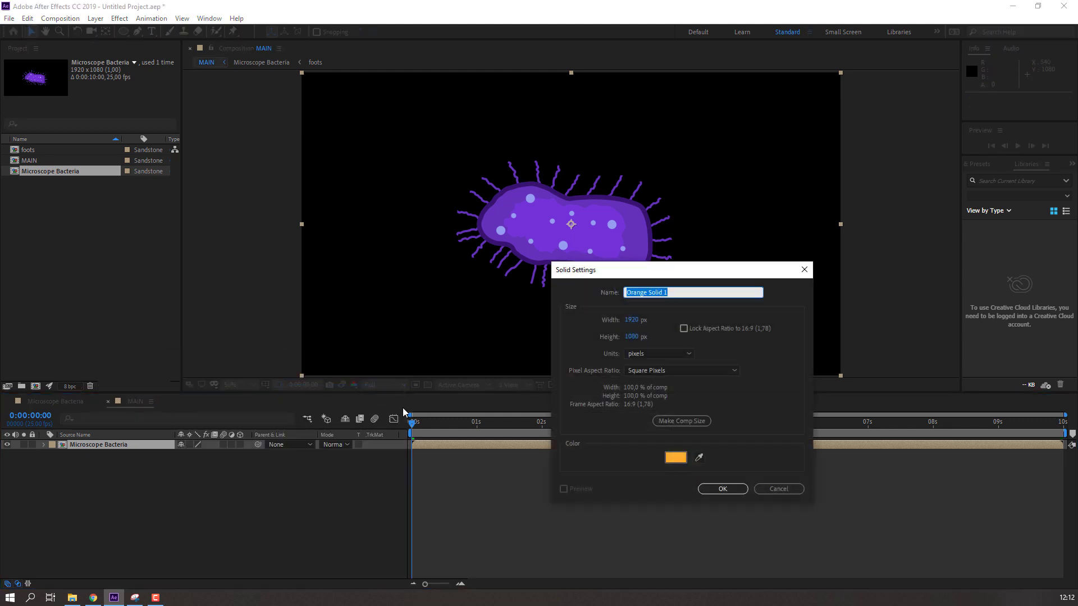
{"action": "type", "text": "BG"}
{"action": "key", "text": "Return"}
{"action": "left_click_drag", "start_coordinate": [84, 446], "coordinate": [92, 479]}
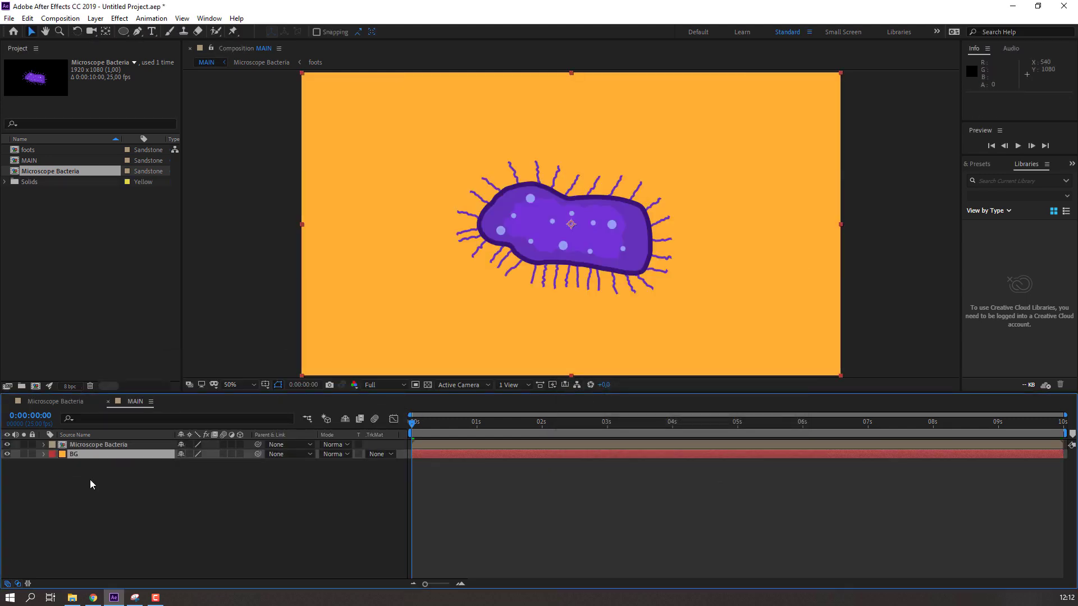
Find the Fill effect and apply it to the BG solid.
{"action": "left_click", "coordinate": [979, 164]}
{"action": "left_click", "coordinate": [996, 174]}
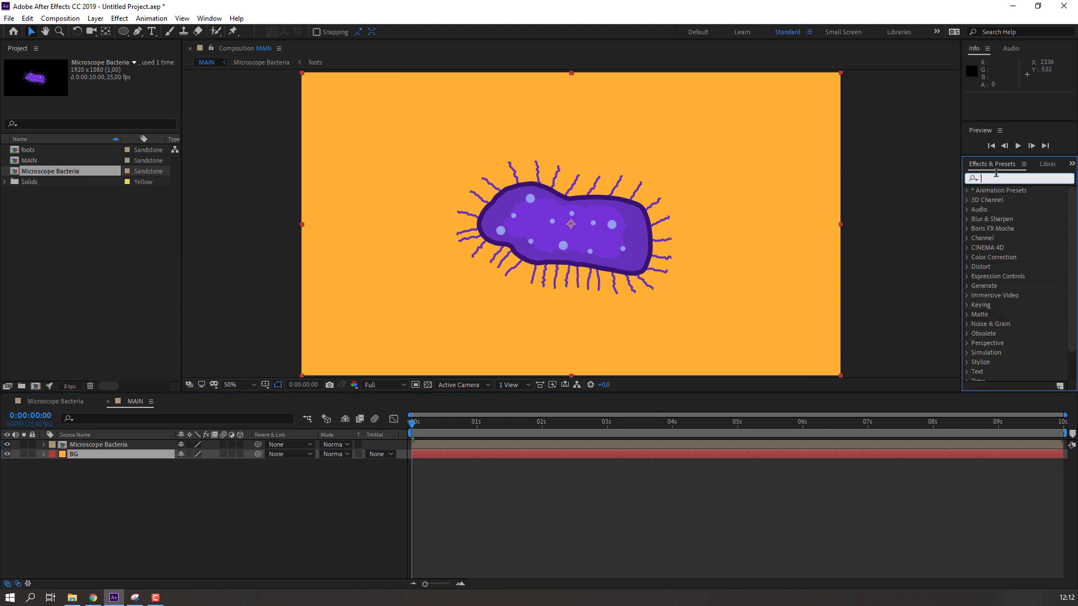
{"action": "type", "text": "fill"}
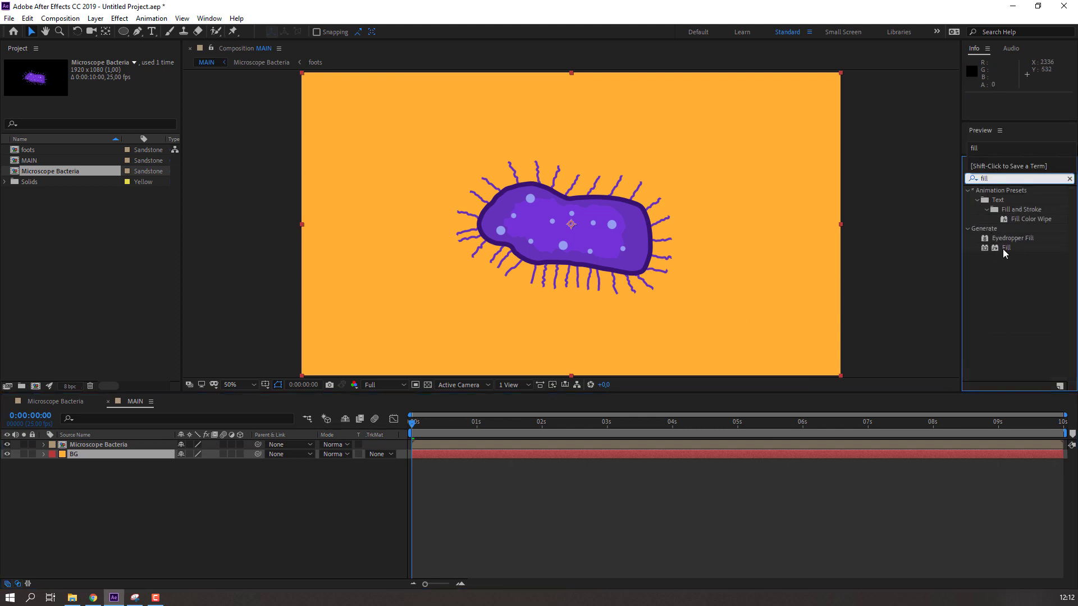
{"action": "left_click_drag", "start_coordinate": [1005, 253], "coordinate": [435, 257]}
Try coral, peach and dark tones for the BG fill, set it to light orange FFB267, and preview the result.
{"action": "left_click", "coordinate": [104, 101]}
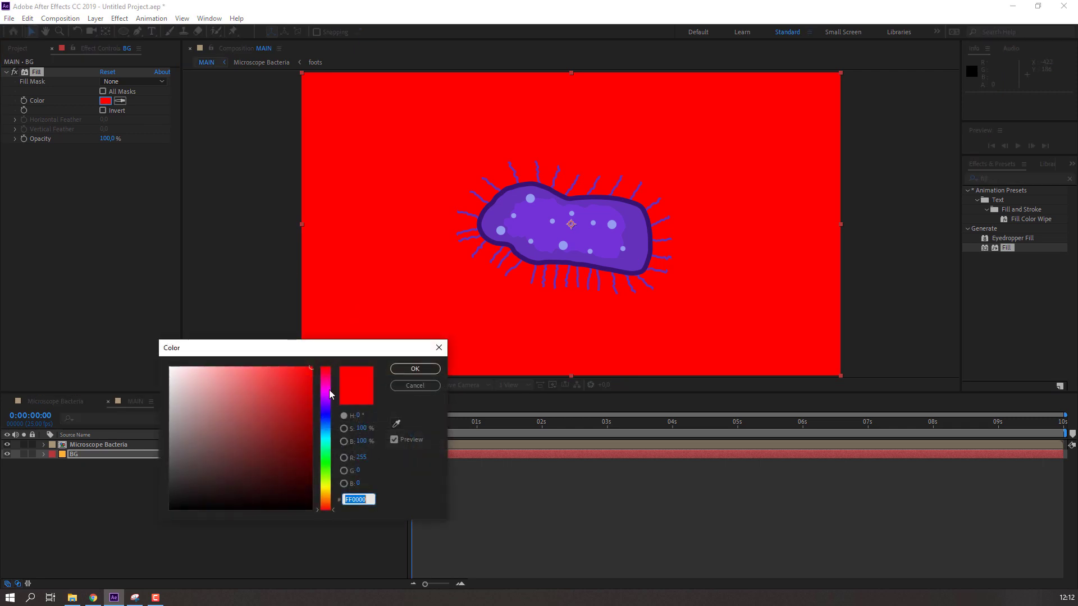
{"action": "left_click", "coordinate": [257, 377]}
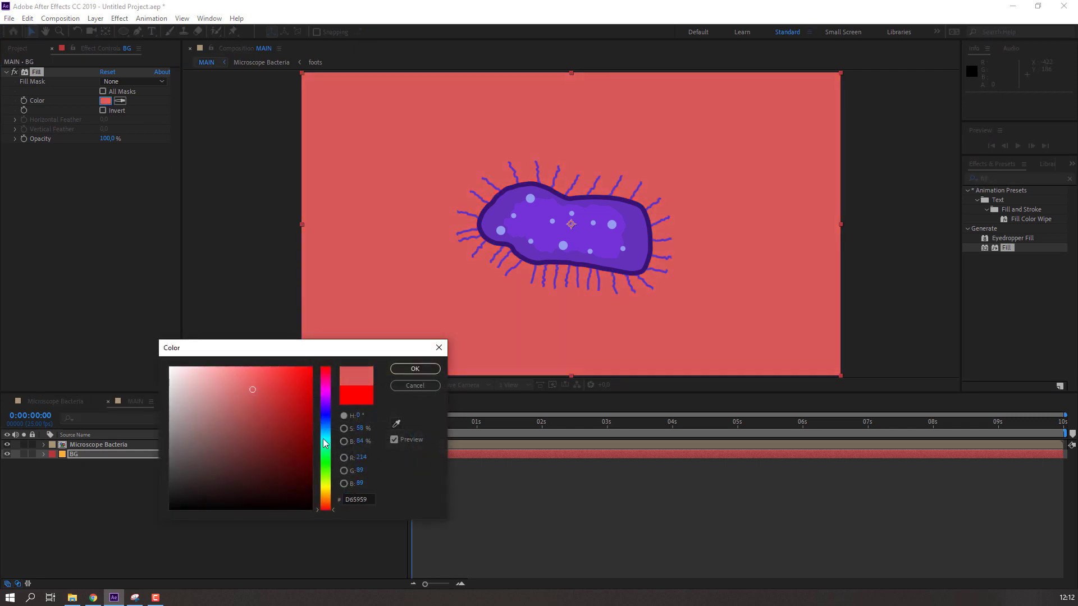
{"action": "left_click_drag", "start_coordinate": [326, 491], "coordinate": [326, 499]}
{"action": "left_click", "coordinate": [218, 368]}
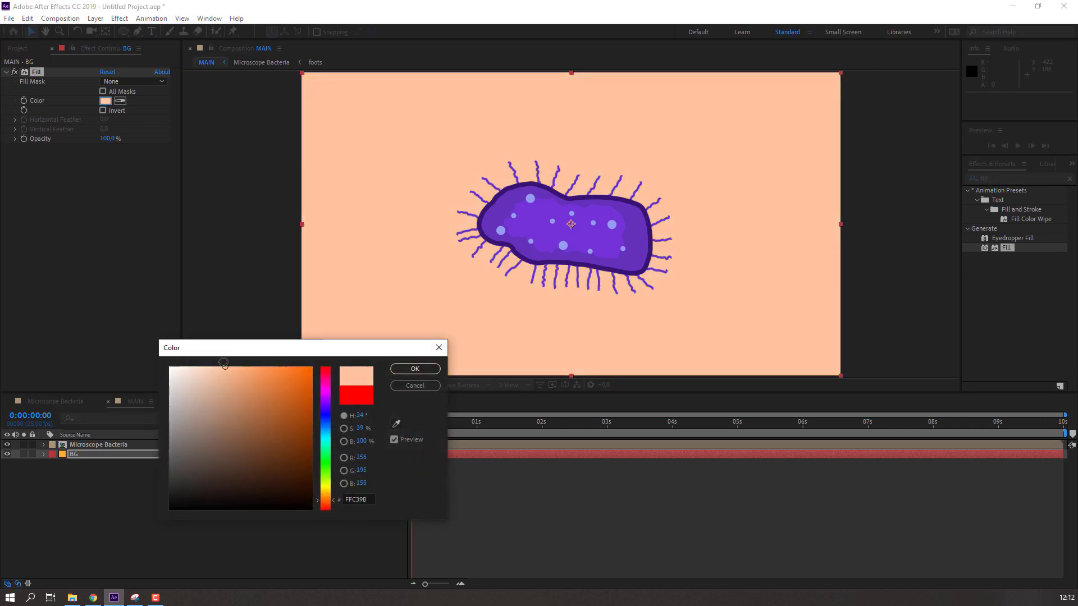
{"action": "mouse_move", "coordinate": [224, 363]}
{"action": "left_mouse_down"}
{"action": "mouse_move", "coordinate": [237, 363]}
{"action": "mouse_move", "coordinate": [228, 385]}
{"action": "mouse_move", "coordinate": [266, 425]}
{"action": "mouse_move", "coordinate": [240, 390]}
{"action": "mouse_move", "coordinate": [212, 381]}
{"action": "mouse_move", "coordinate": [258, 453]}
{"action": "mouse_move", "coordinate": [284, 453]}
{"action": "mouse_move", "coordinate": [188, 486]}
{"action": "left_mouse_up"}
{"action": "left_click", "coordinate": [326, 425]}
{"action": "left_click", "coordinate": [327, 411]}
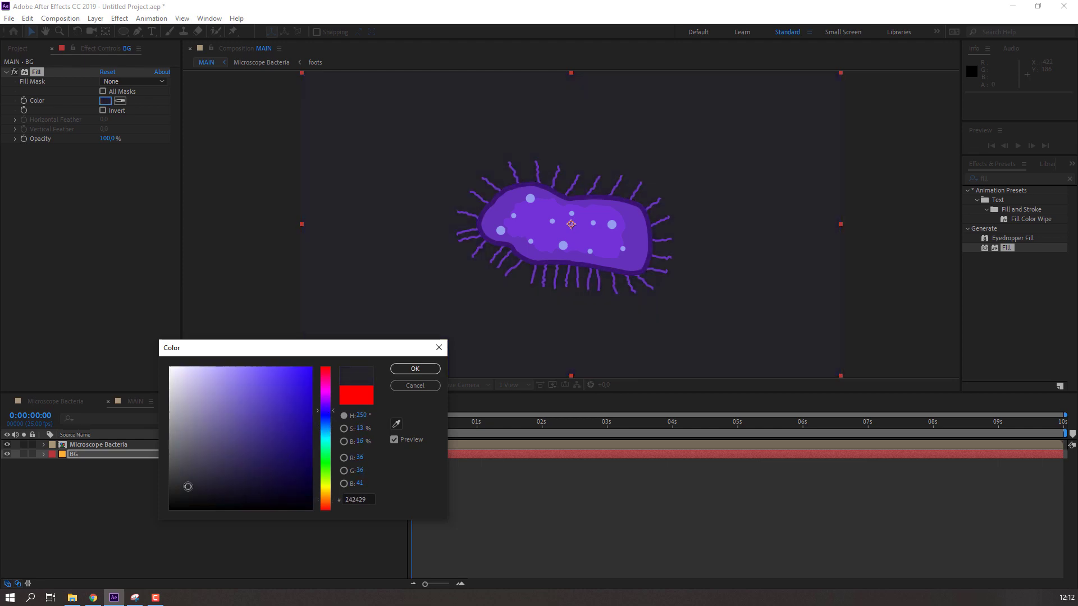
{"action": "left_click", "coordinate": [327, 463]}
{"action": "left_click_drag", "start_coordinate": [253, 441], "coordinate": [285, 472]}
{"action": "left_click", "coordinate": [328, 394]}
{"action": "left_click", "coordinate": [327, 368]}
{"action": "mouse_move", "coordinate": [264, 380]}
{"action": "left_mouse_down"}
{"action": "mouse_move", "coordinate": [236, 380]}
{"action": "mouse_move", "coordinate": [239, 402]}
{"action": "mouse_move", "coordinate": [253, 404]}
{"action": "mouse_move", "coordinate": [259, 354]}
{"action": "mouse_move", "coordinate": [281, 348]}
{"action": "mouse_move", "coordinate": [241, 348]}
{"action": "mouse_move", "coordinate": [254, 347]}
{"action": "left_mouse_up"}
{"action": "left_click", "coordinate": [328, 499]}
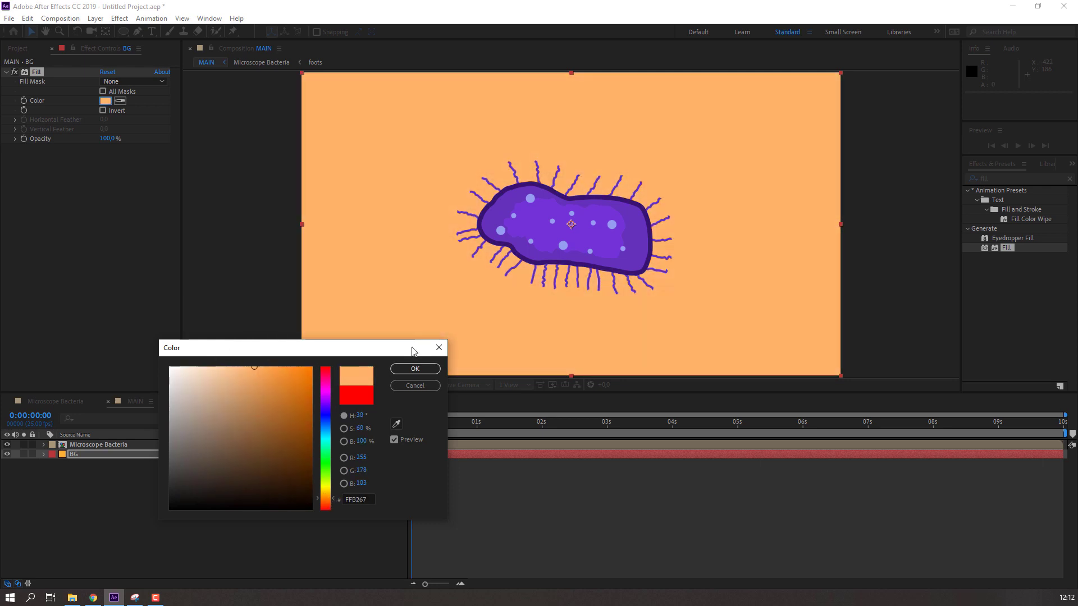
{"action": "left_click", "coordinate": [415, 369]}
{"action": "key", "text": "space"}
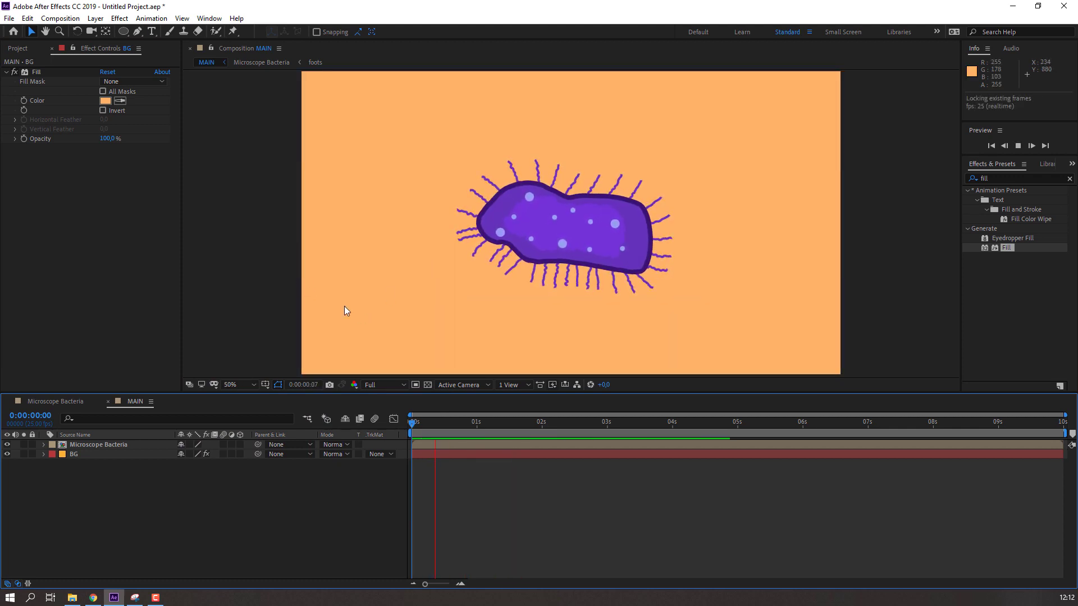
{"action": "key", "text": "space"}
Add the expression wiggle(3,10) to the Microscope Bacteria layer's Position and preview the motion.
{"action": "left_click", "coordinate": [107, 448]}
{"action": "key", "text": "p"}
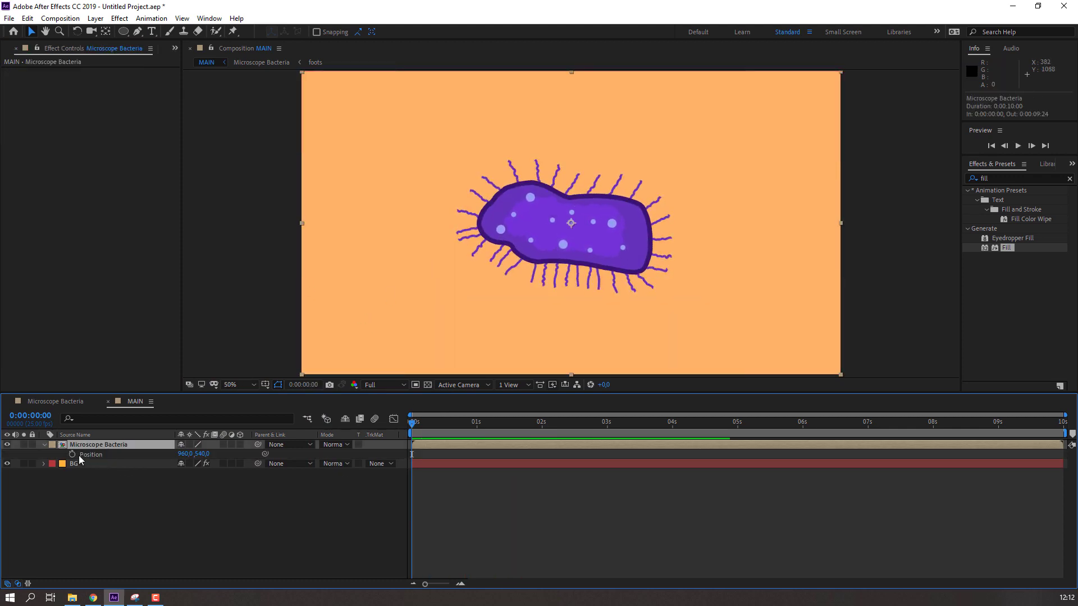
{"action": "left_click", "coordinate": [72, 454], "text": "alt"}
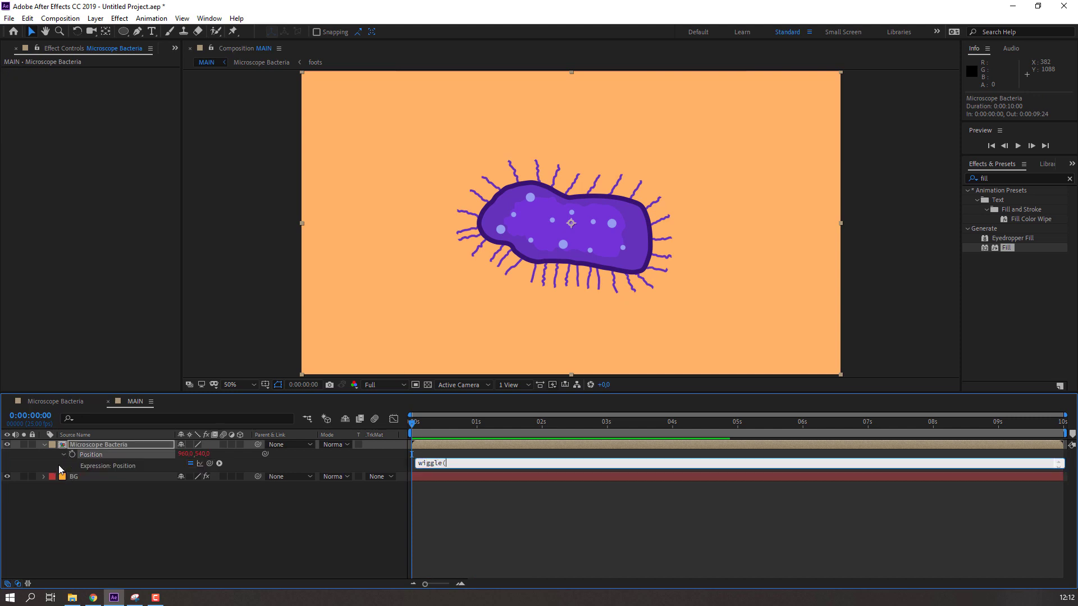
{"action": "key", "text": "KP_Enter"}
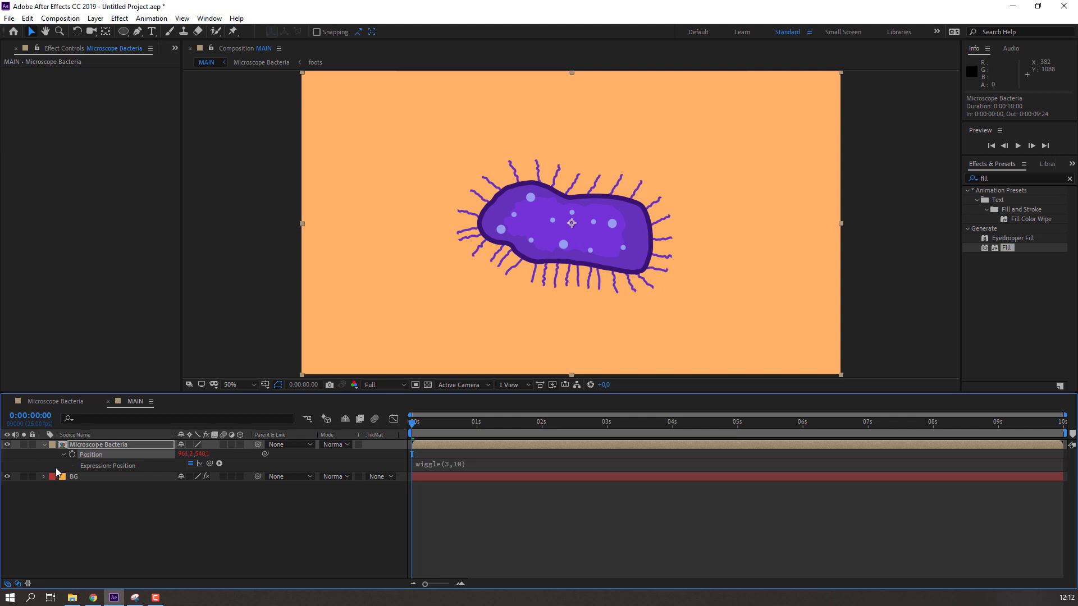
{"action": "left_click", "coordinate": [256, 541]}
{"action": "key", "text": "space"}
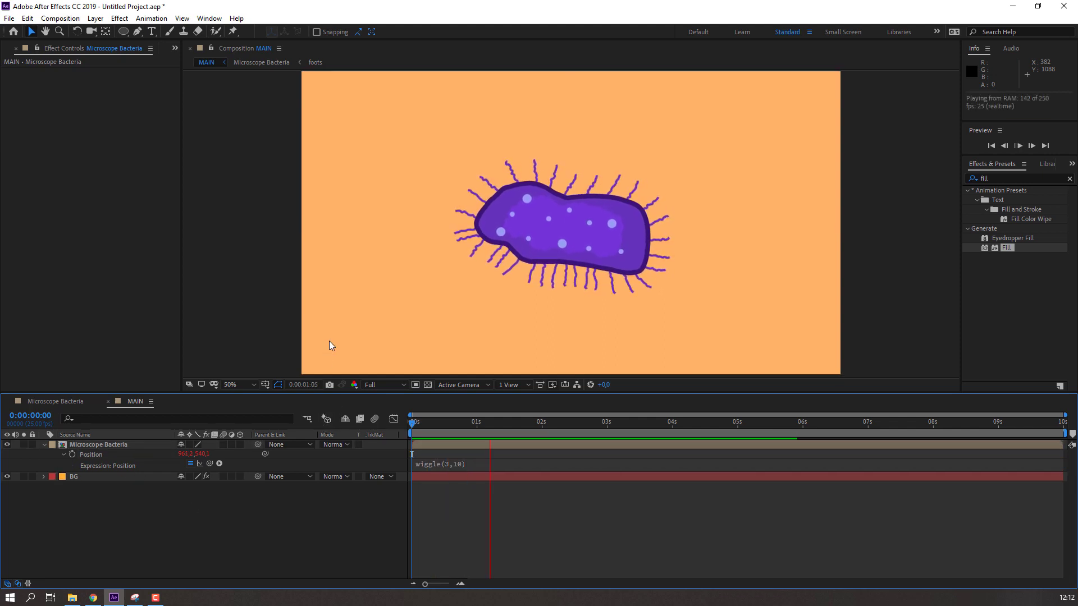
Change the Position expression to wiggle(2,5), preview it, and collapse the Microscope Bacteria layer.
{"action": "left_click", "coordinate": [458, 465]}
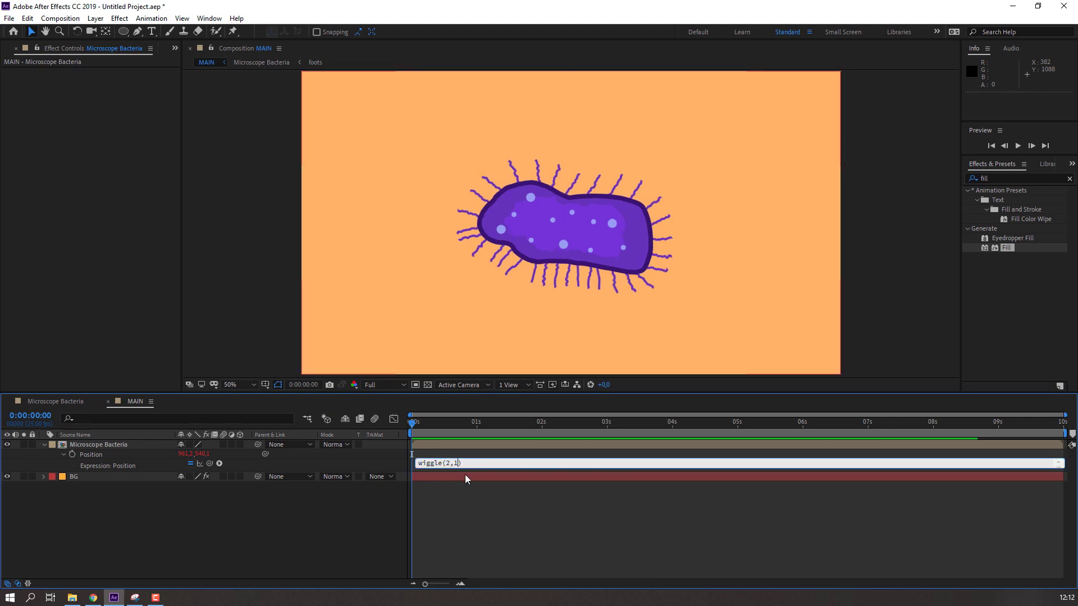
{"action": "left_click", "coordinate": [465, 473]}
{"action": "key", "text": "space"}
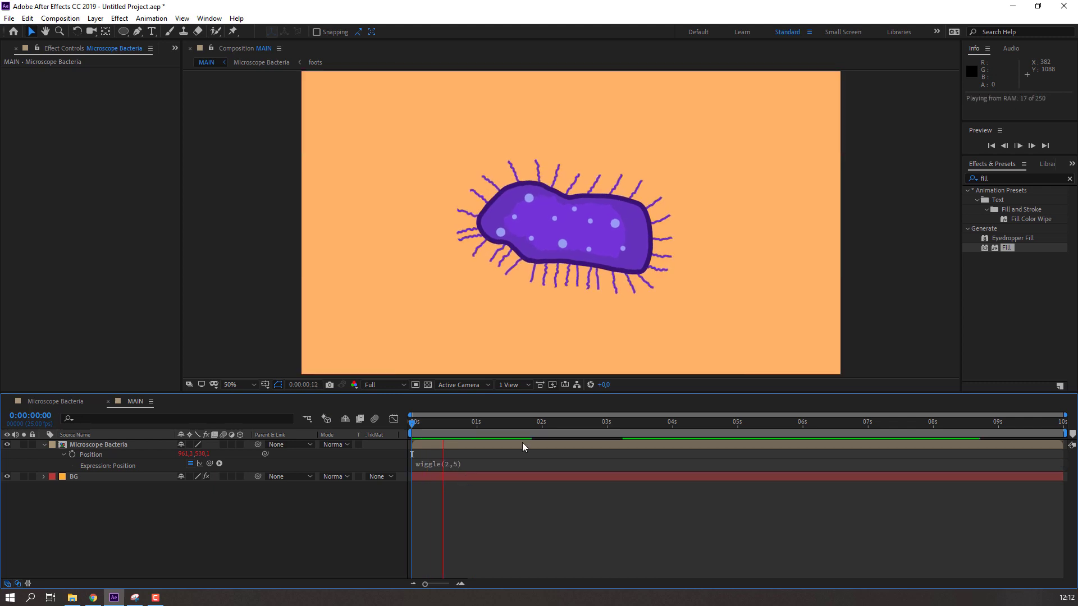
{"action": "key", "text": "space"}
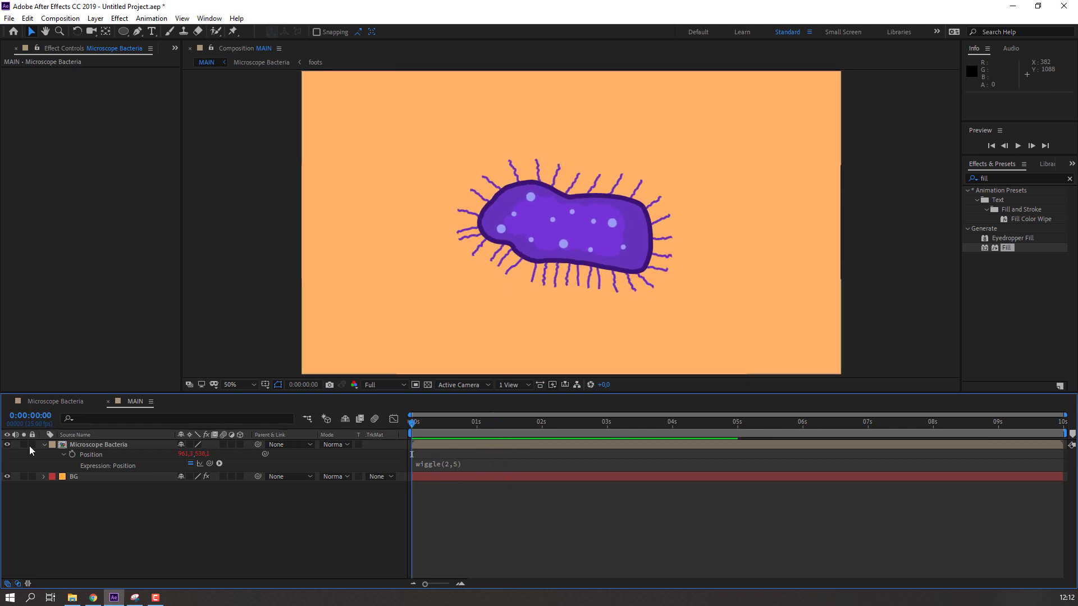
{"action": "left_click", "coordinate": [45, 444]}
{"action": "left_click", "coordinate": [99, 445]}
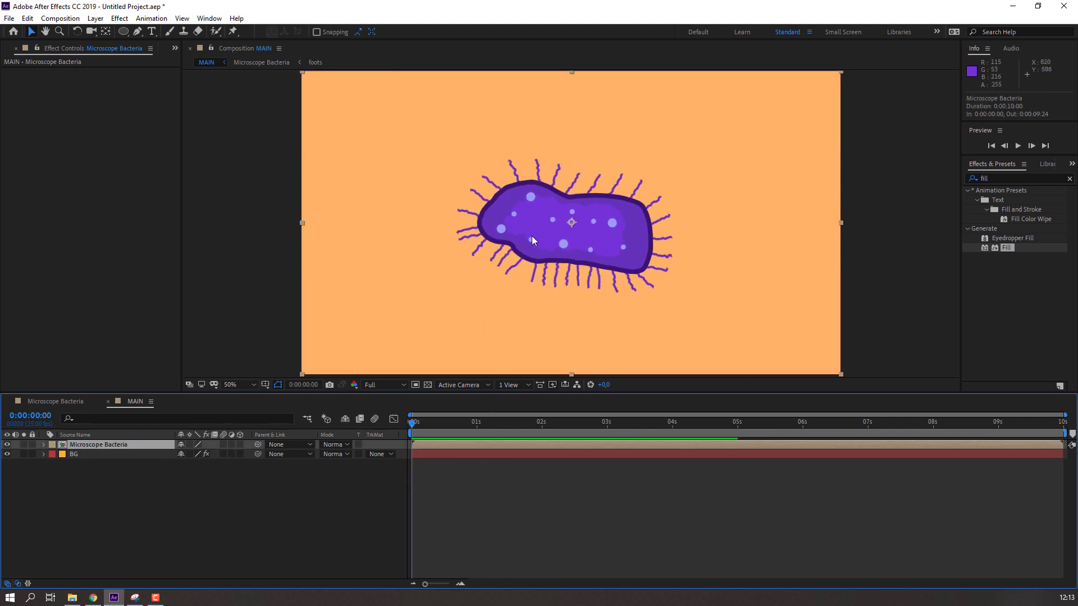
Play the finished MAIN animation in a maximized preview and return to the normal layout.
{"action": "key", "text": "space"}
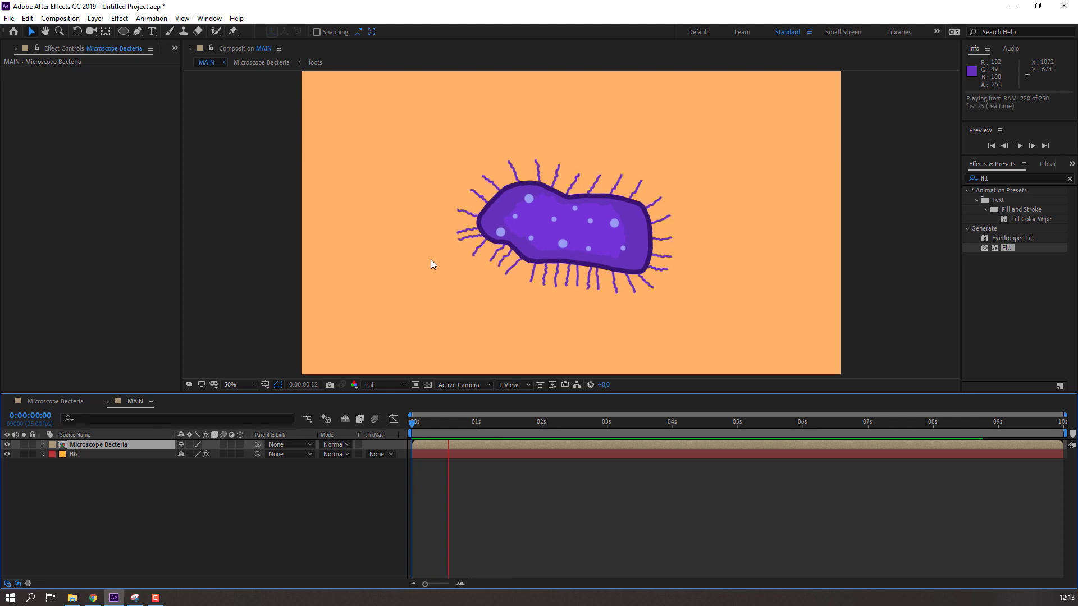
{"action": "key", "text": "grave"}
{"action": "key", "text": "period"}
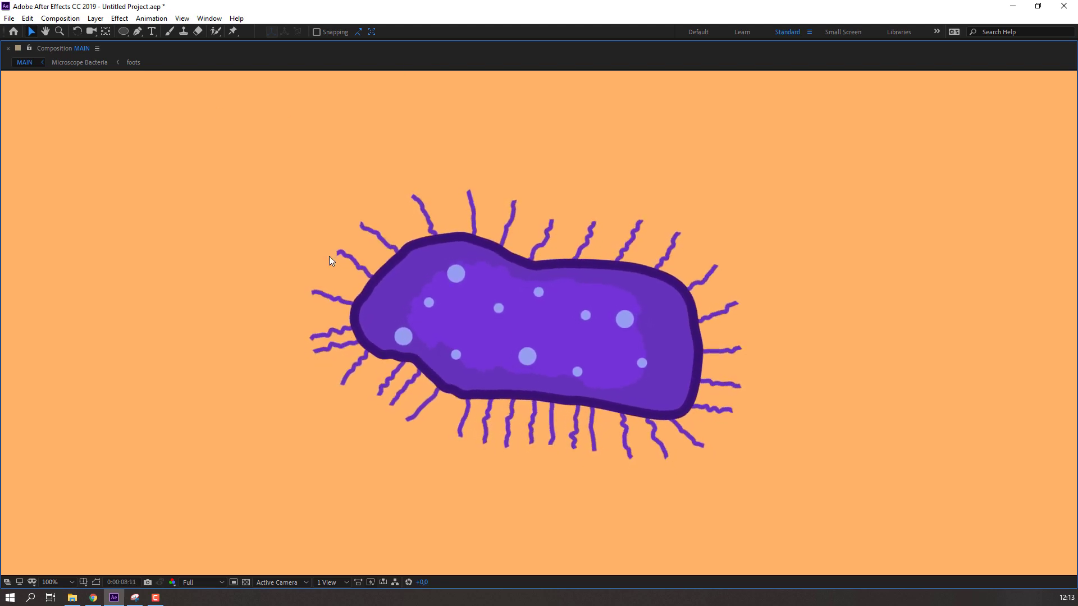
{"action": "key", "text": "grave"}
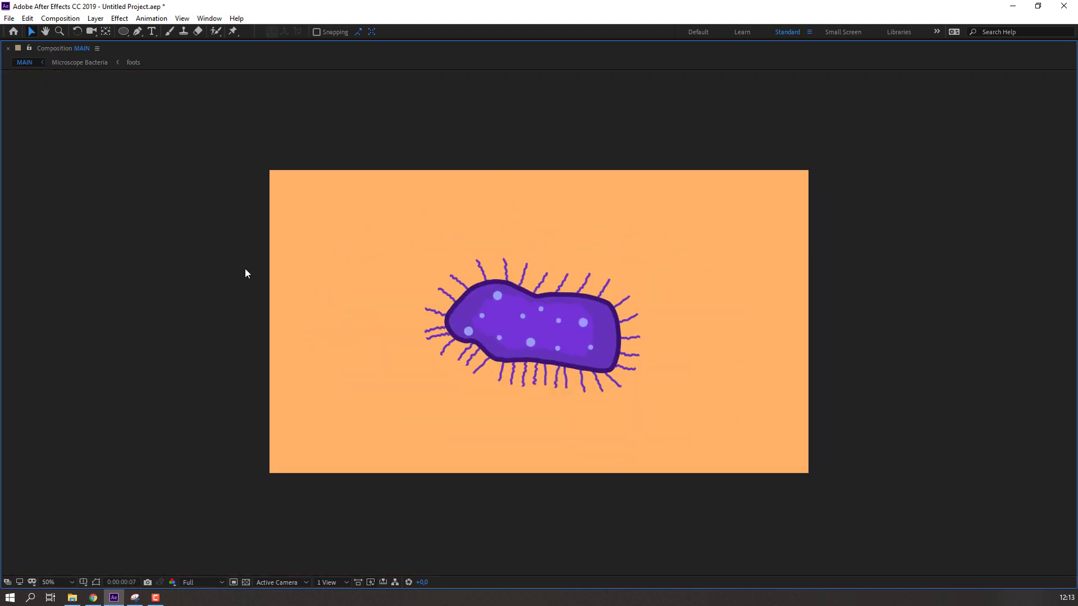
{"action": "scroll", "coordinate": [392, 261], "scroll_direction": "down", "scroll_amount": 1}
{"action": "scroll", "coordinate": [392, 260], "scroll_direction": "up", "scroll_amount": 1}
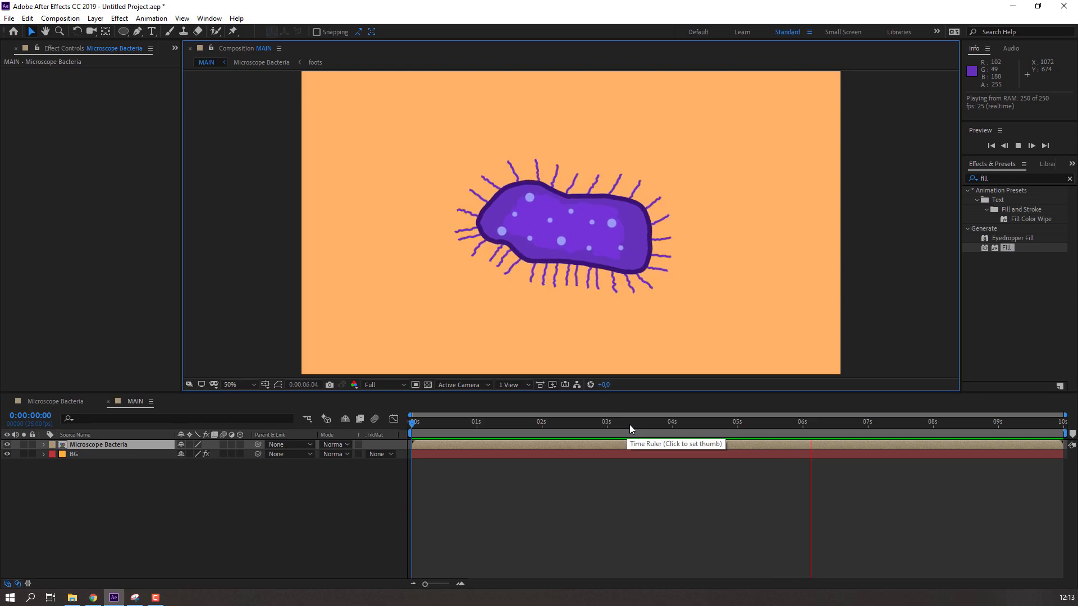
{"action": "left_click", "coordinate": [586, 428]}
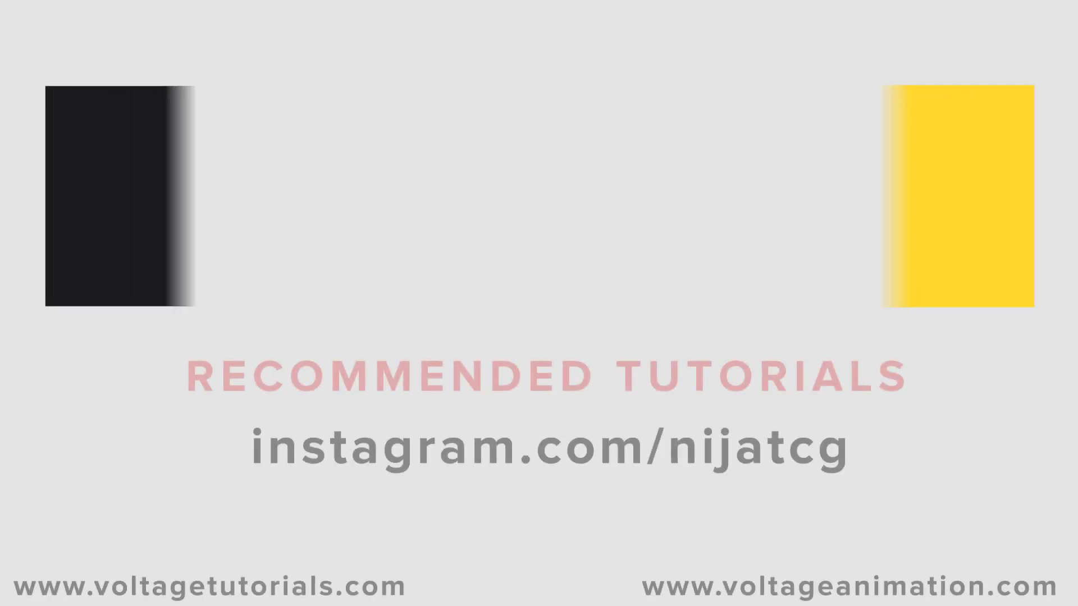